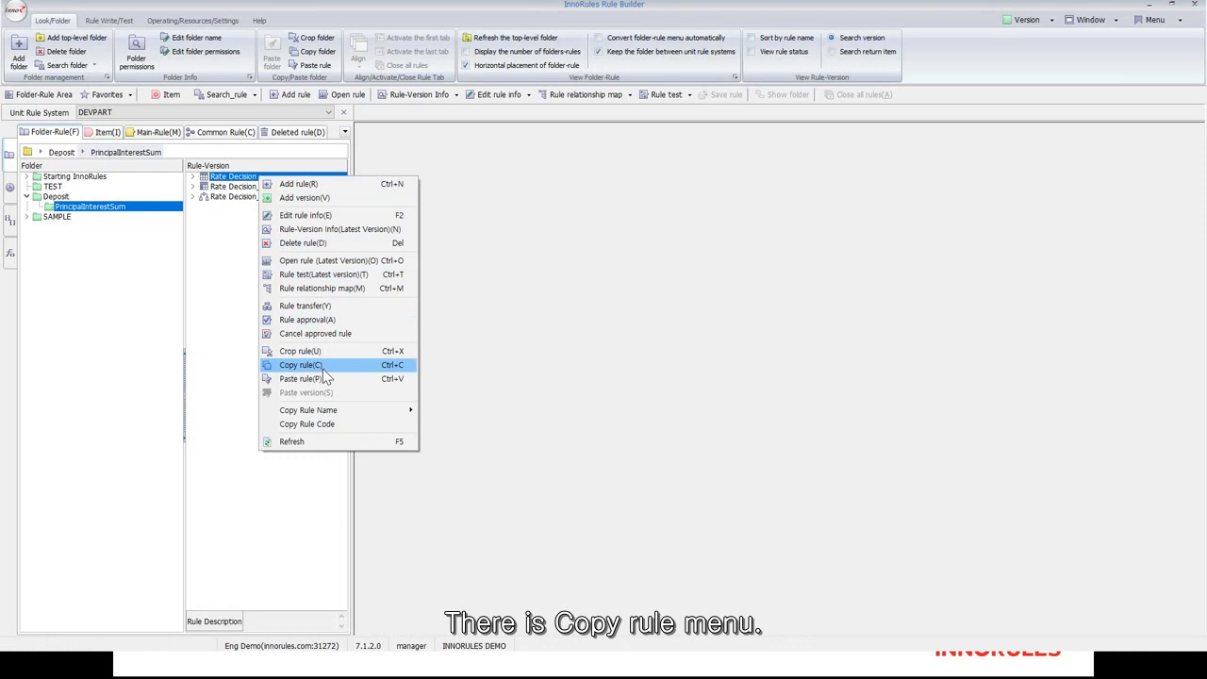
- Copy the Rate Decision rule and paste it into the rule list of the PrincipalInterestSum folder
click(323, 369)
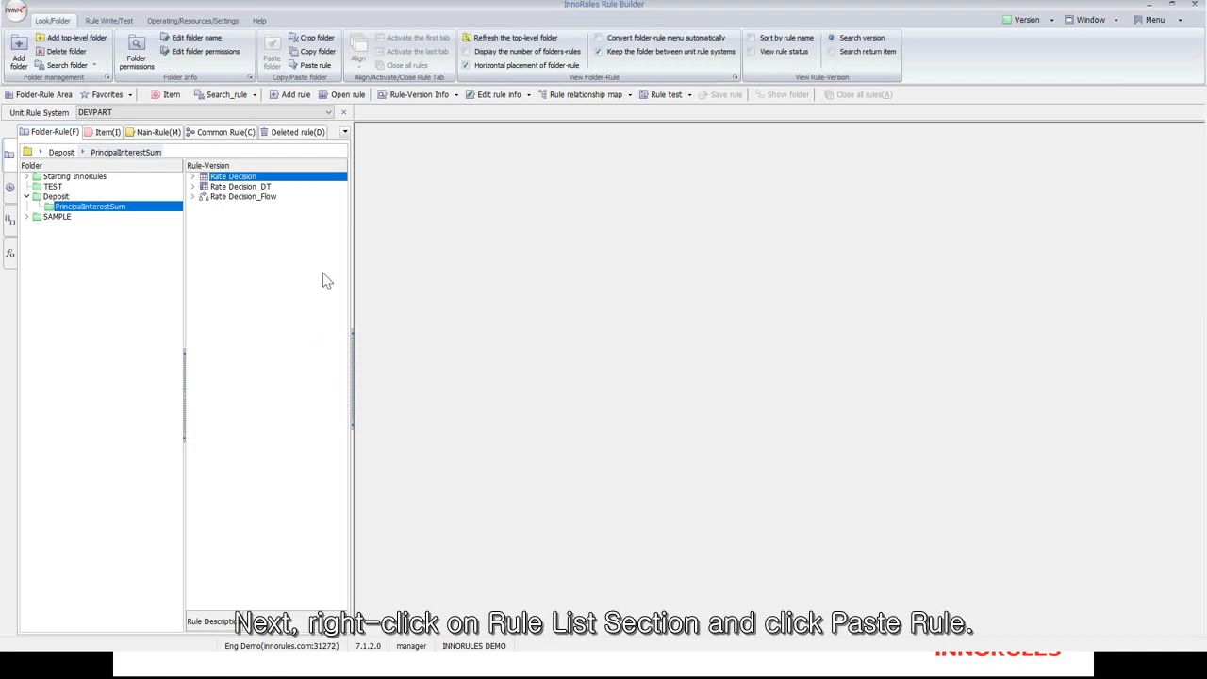
right_click(261, 259)
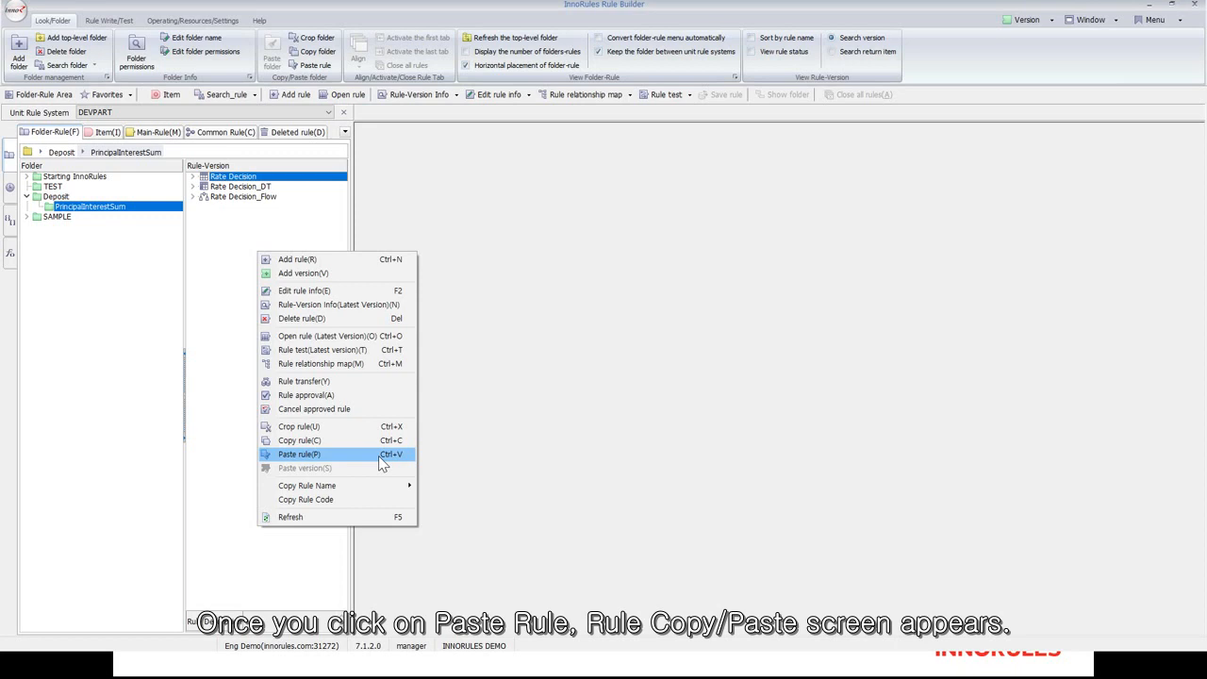
click(379, 456)
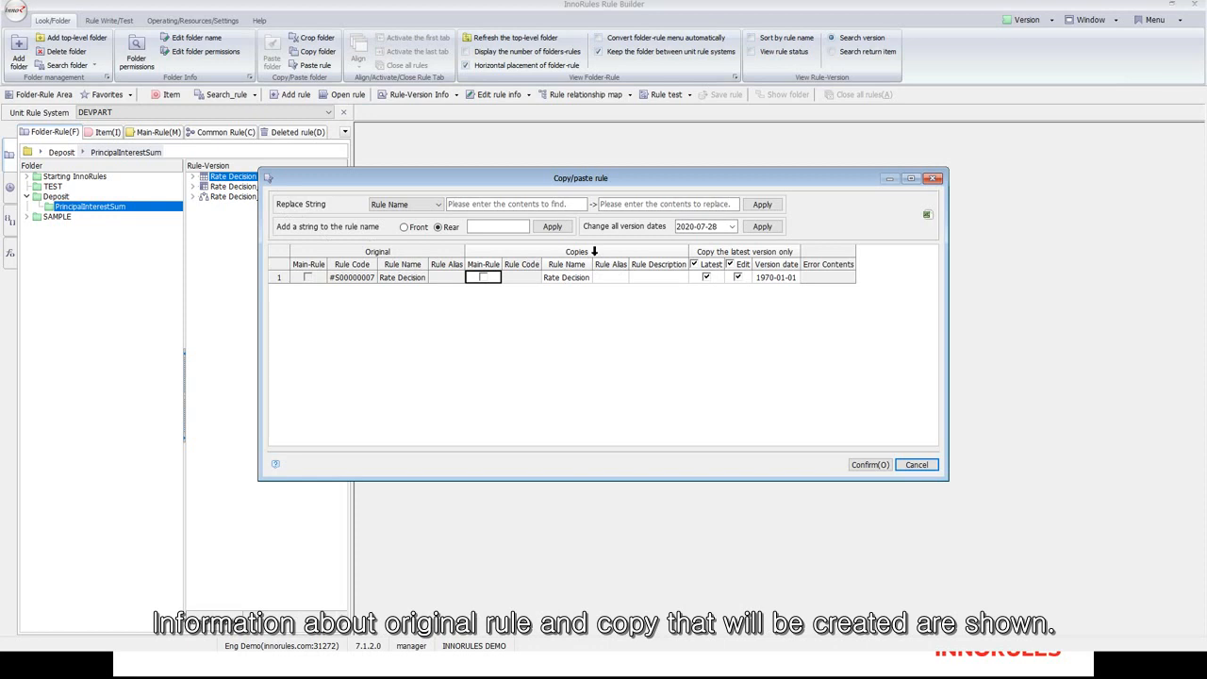
- Name the pasted copy PROD1_Rate Decision and complete the rule copy
click(568, 279)
click(545, 279)
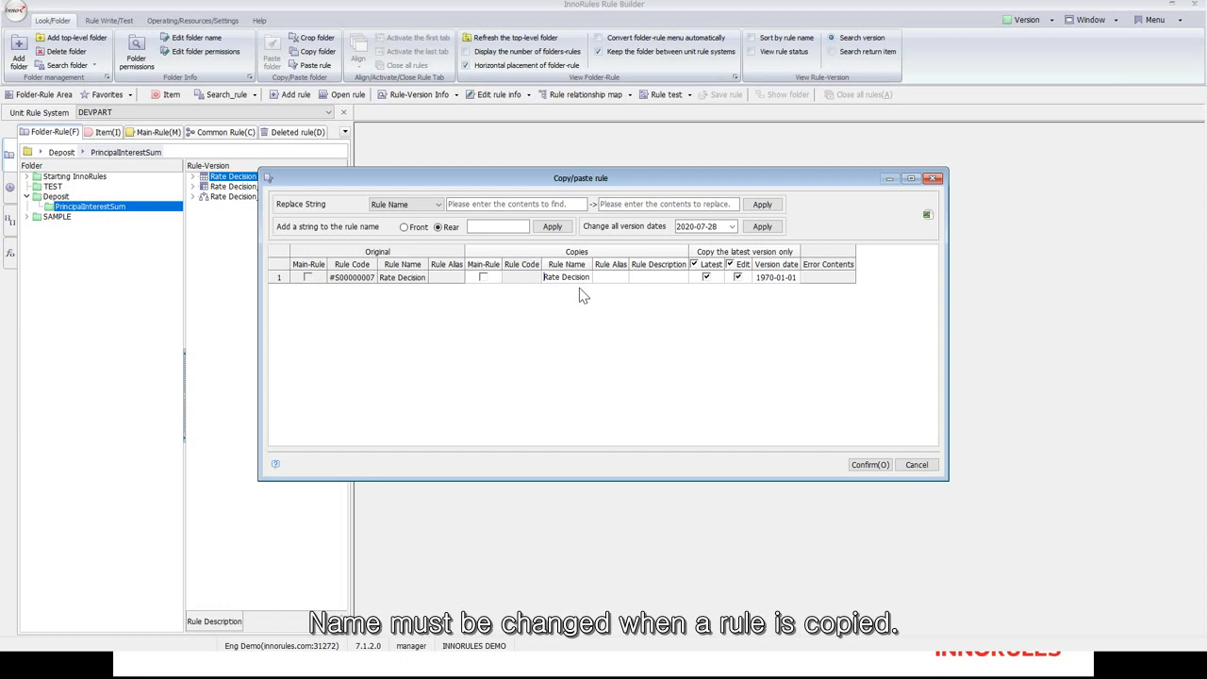
text(PR)
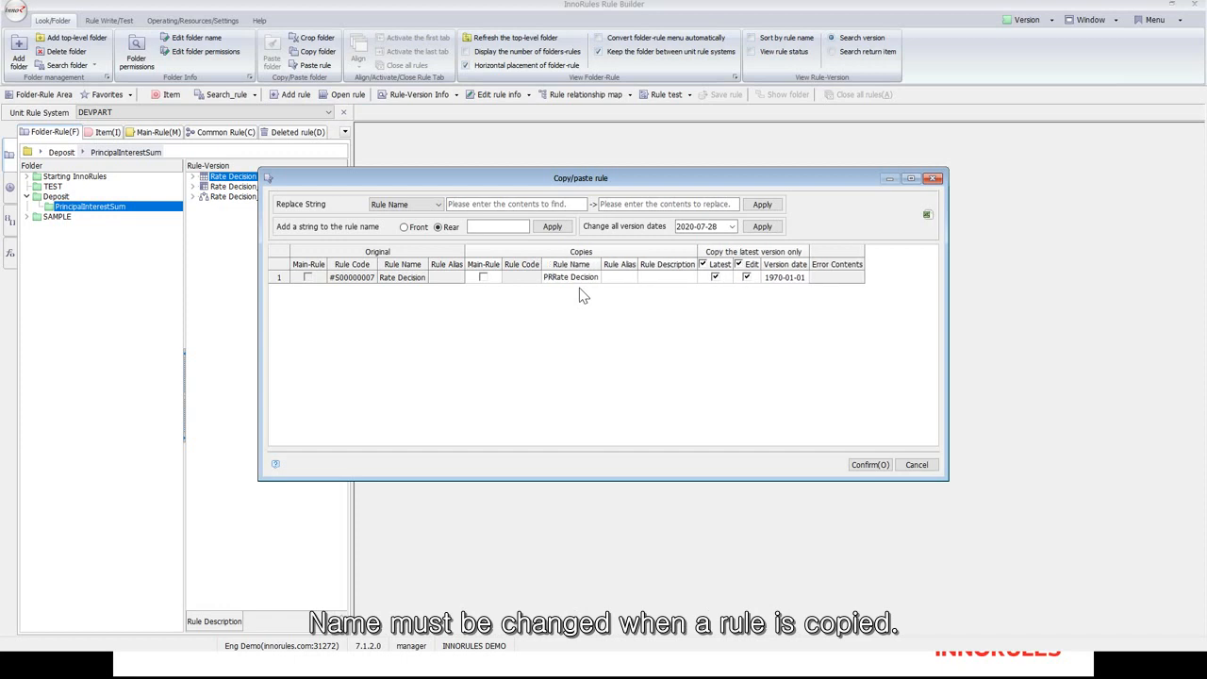
text(OD1)
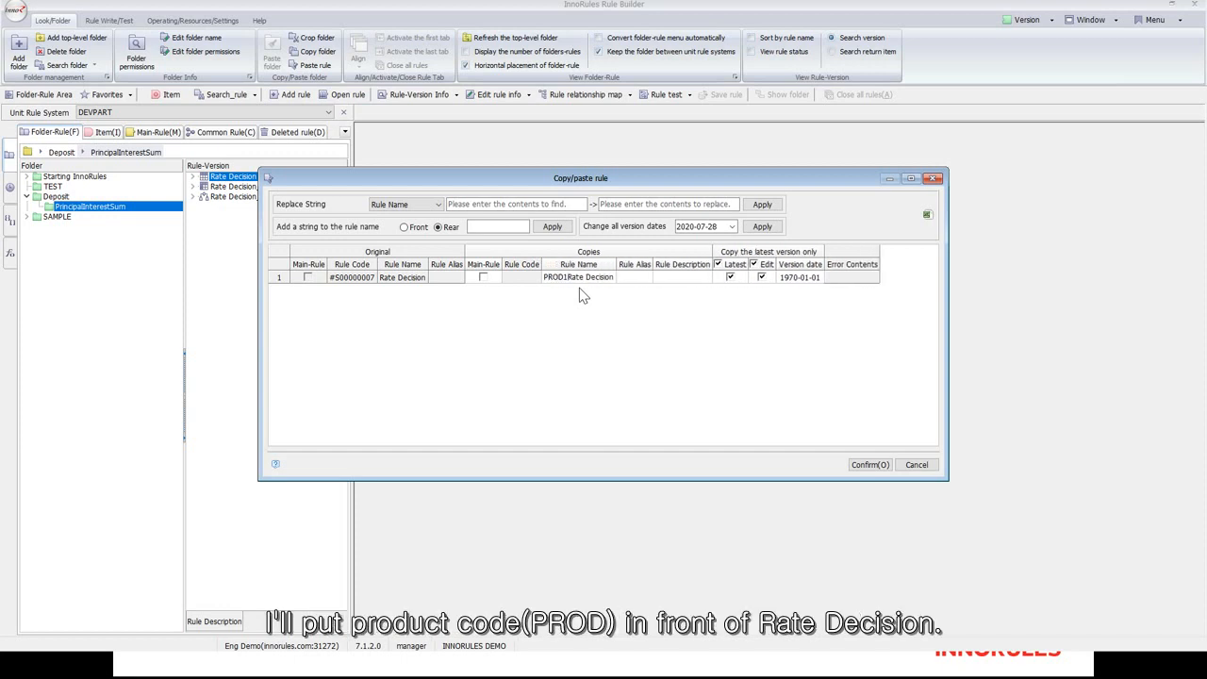
text(_)
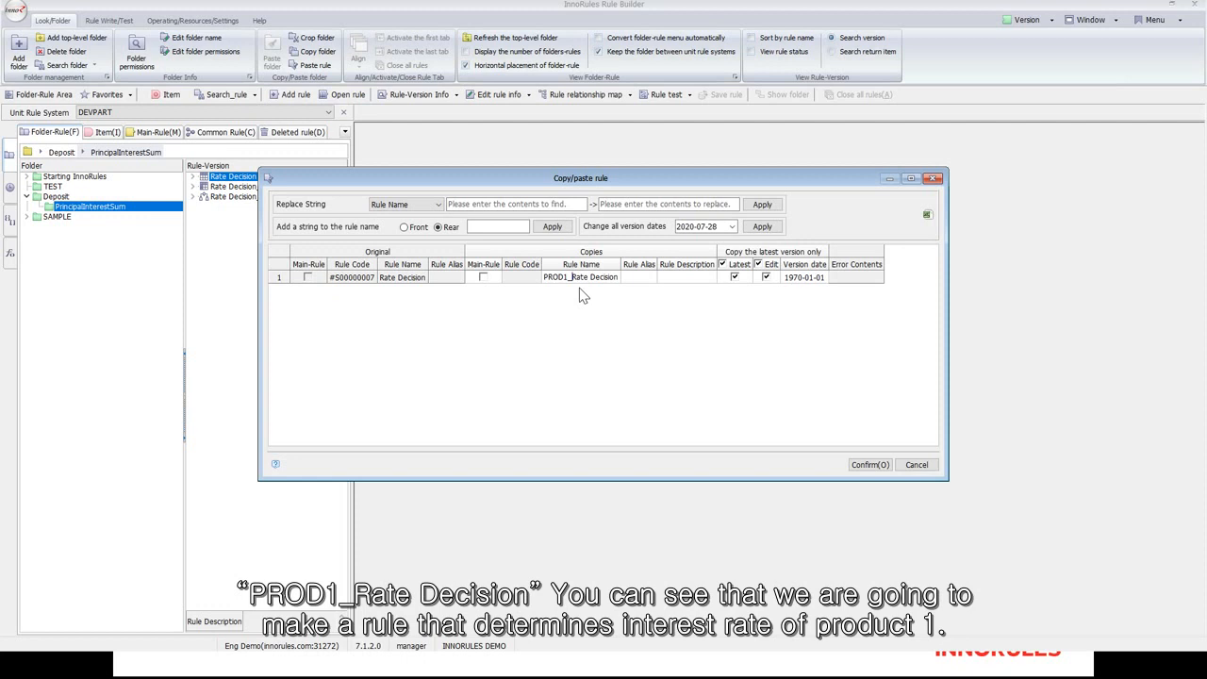
click(883, 469)
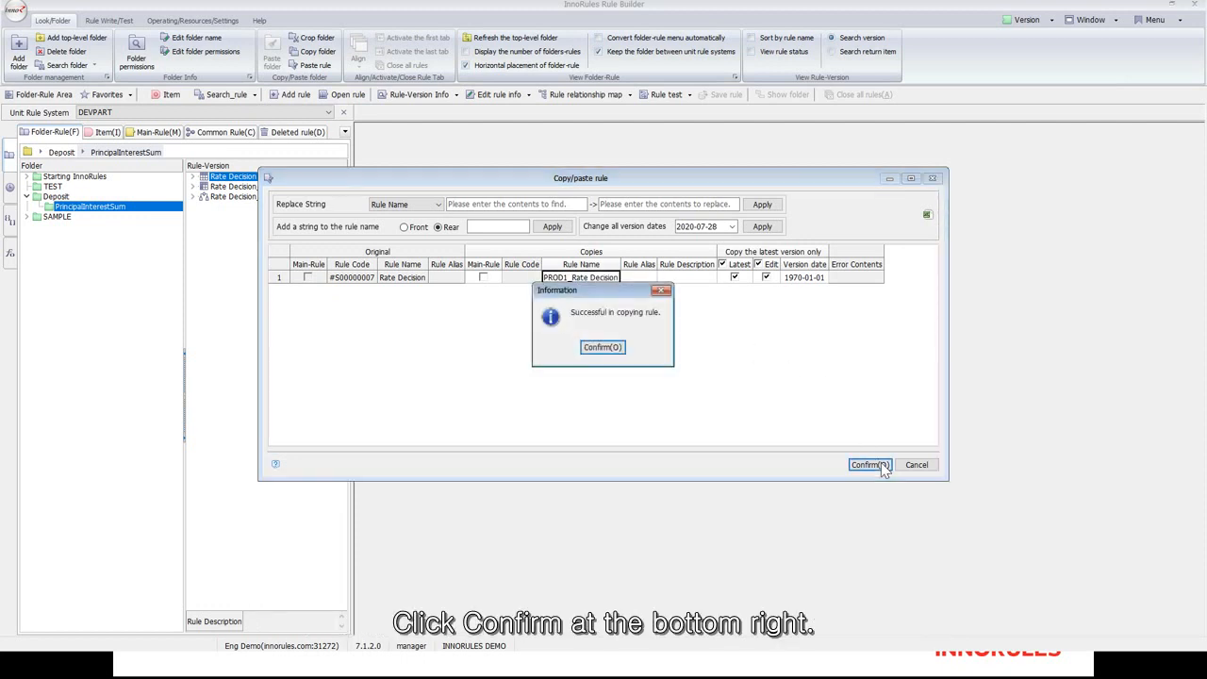
click(599, 349)
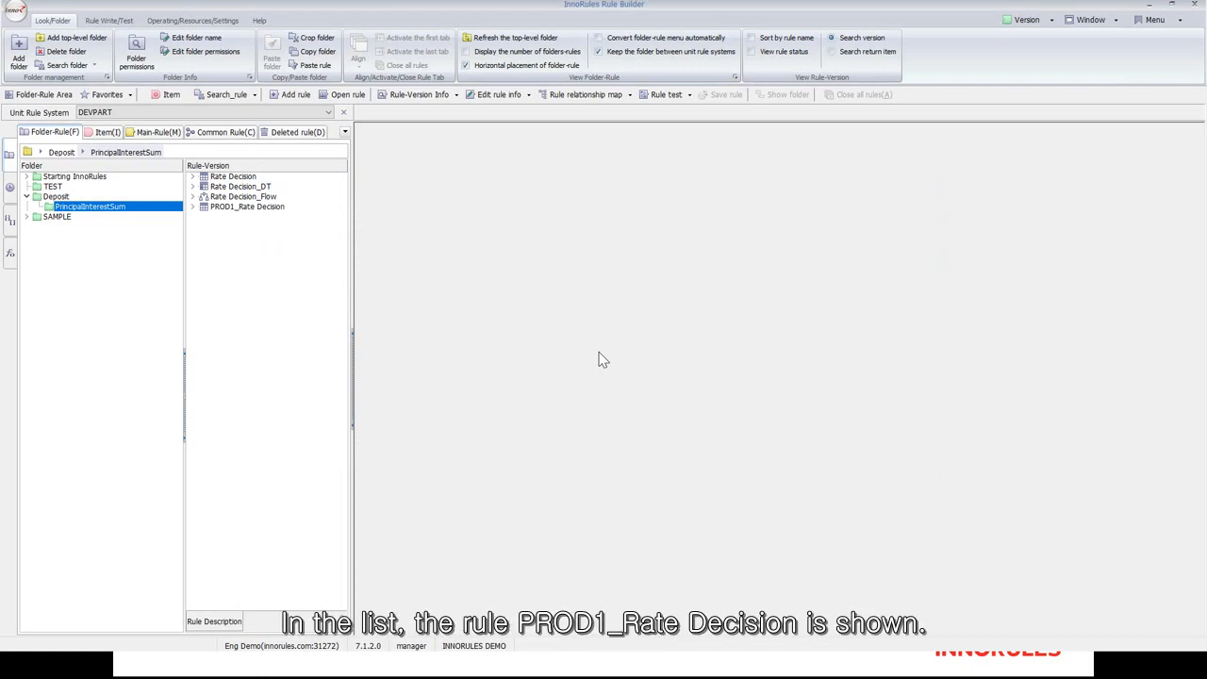
- Open the 1970-01-01 version of PROD1_Rate Decision and review its four filled table rows
click(223, 208)
click(193, 207)
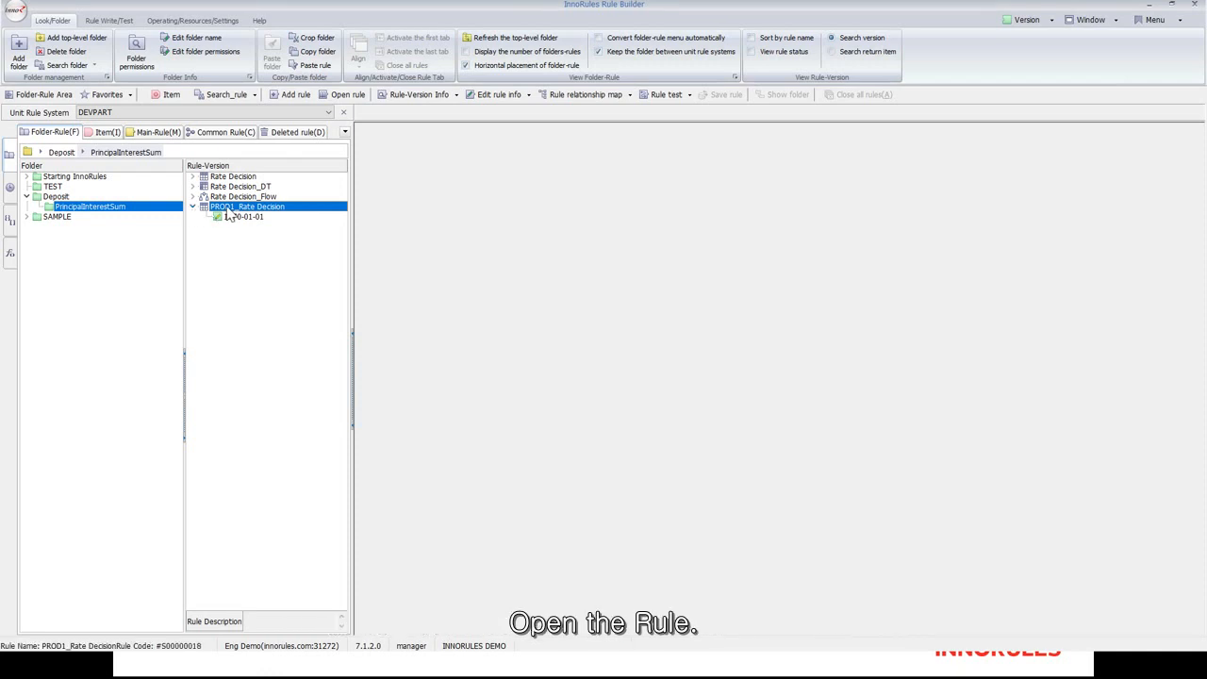
click(237, 218)
double_click(239, 218)
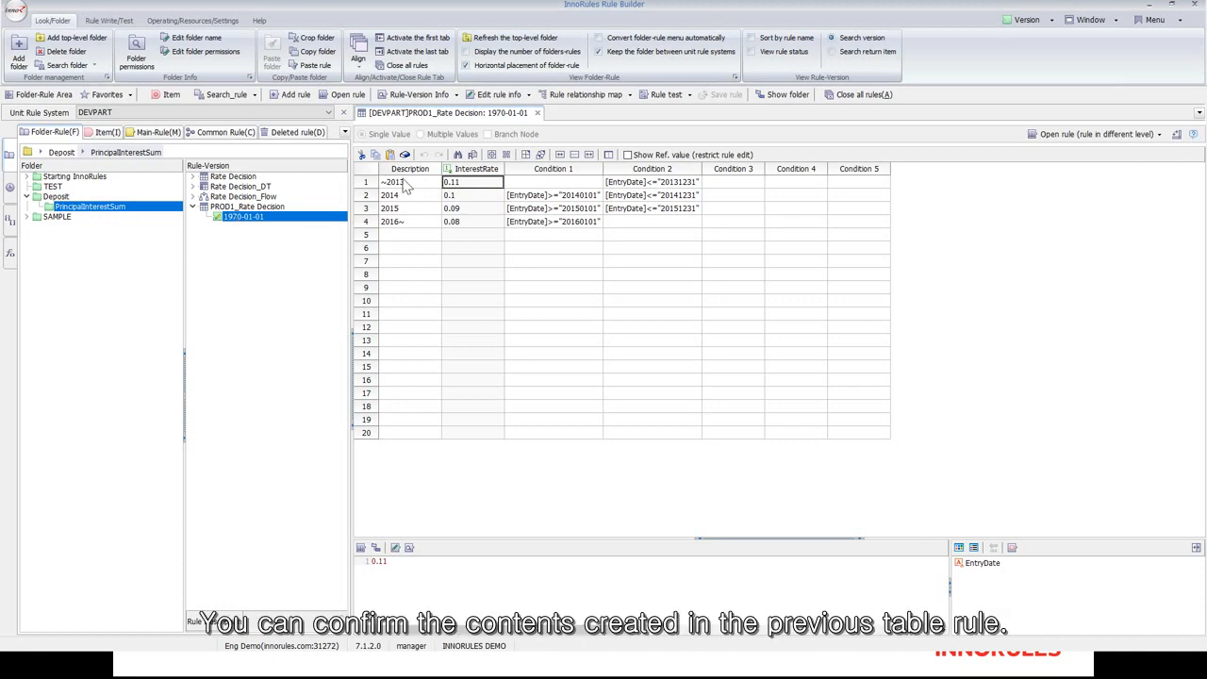
click(371, 184)
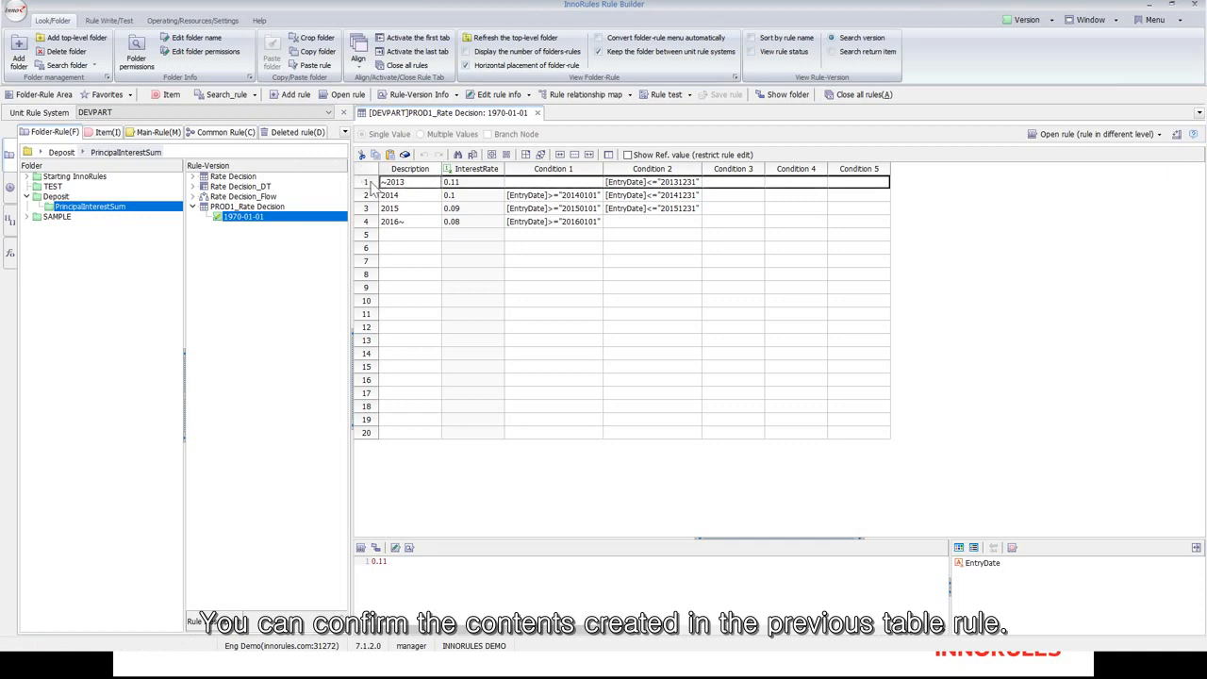
drag(372, 184, 371, 230)
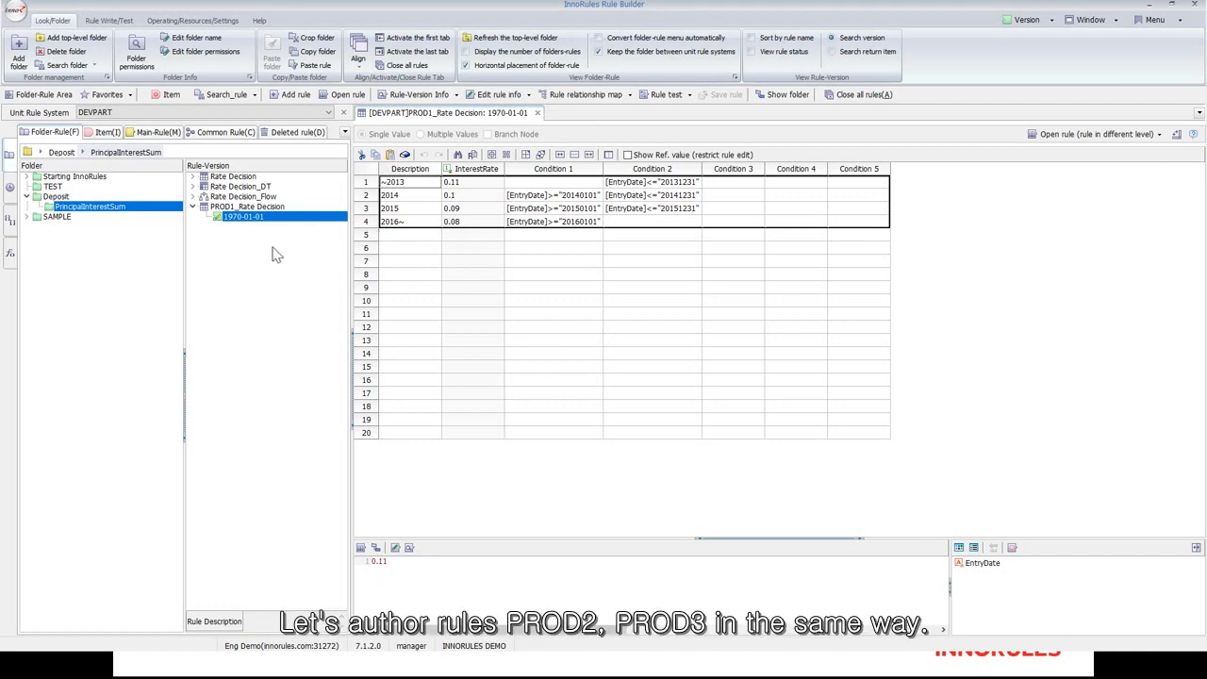
- Copy the PROD1_Rate Decision rule and paste it into the same folder's rule list
click(192, 207)
right_click(220, 177)
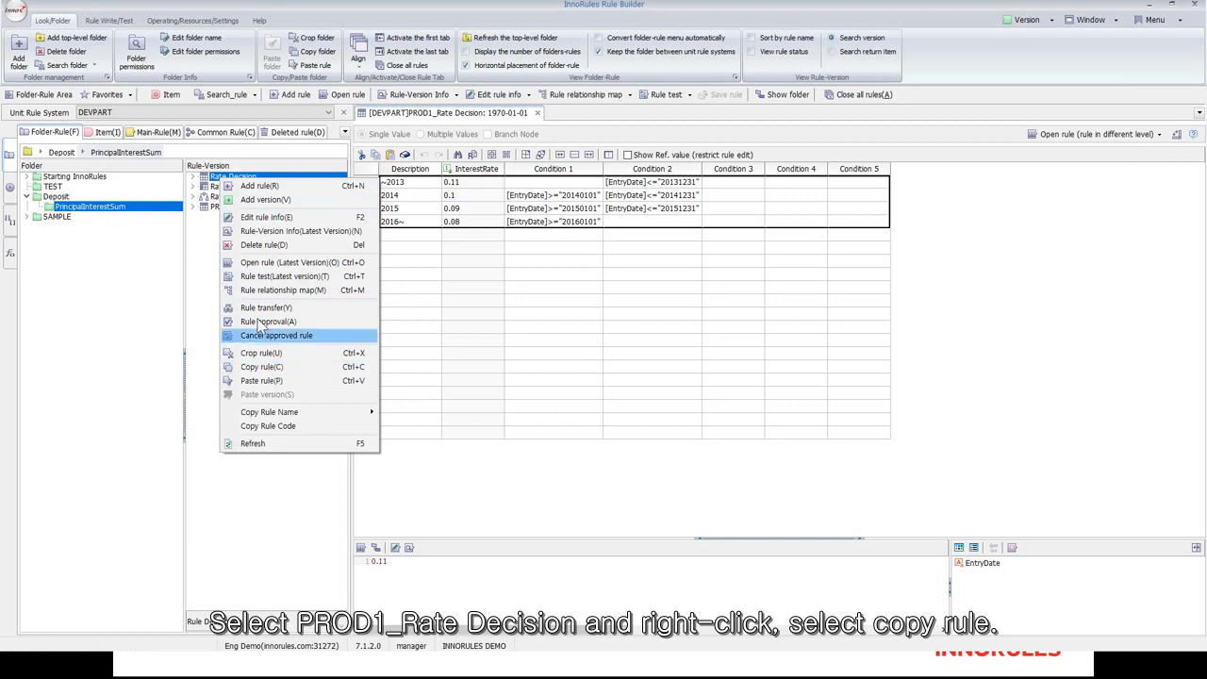
click(196, 231)
click(219, 209)
right_click(220, 210)
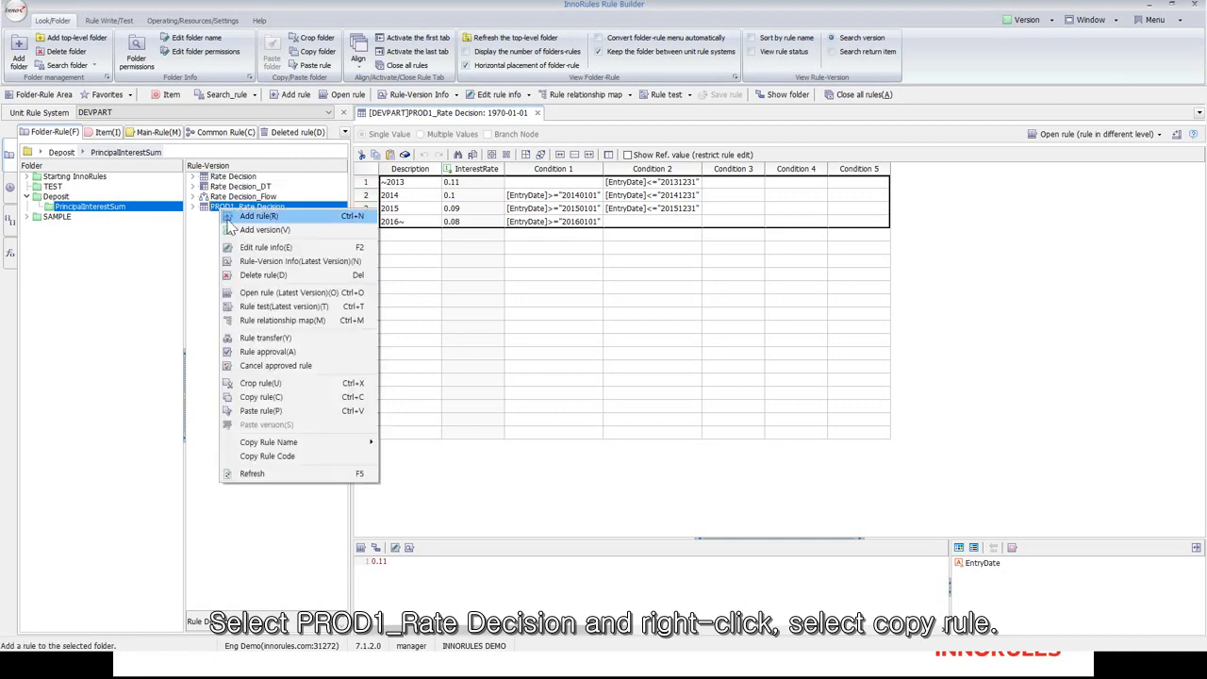
click(283, 403)
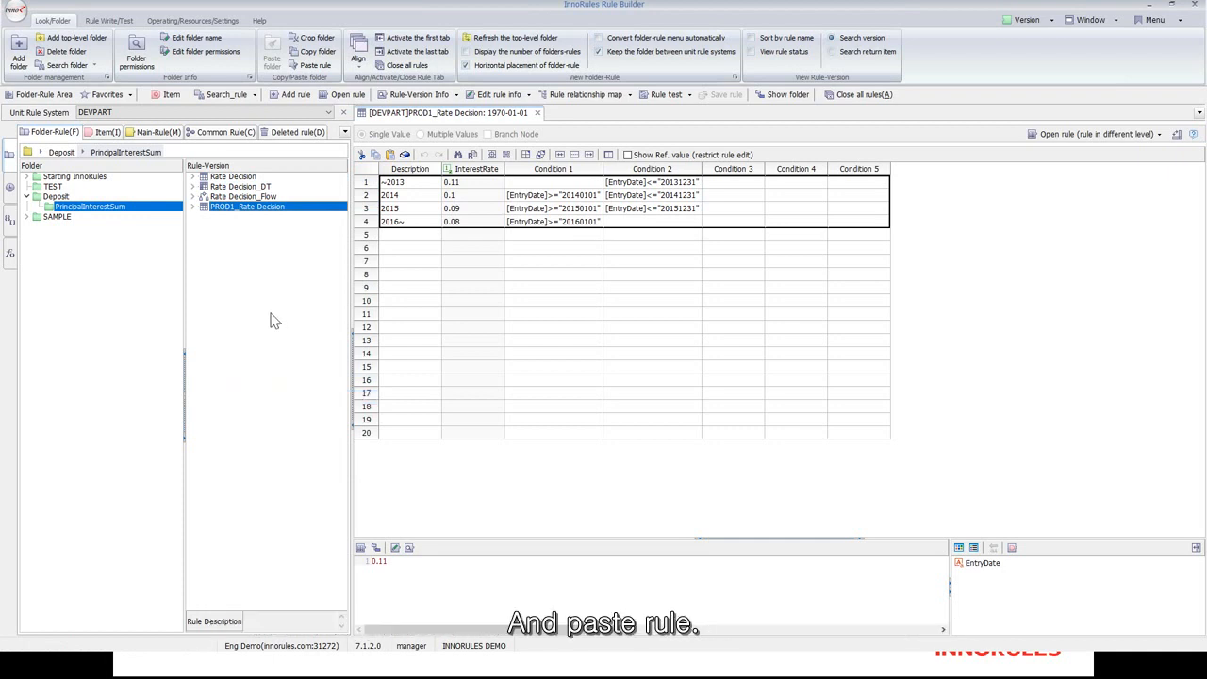
right_click(268, 273)
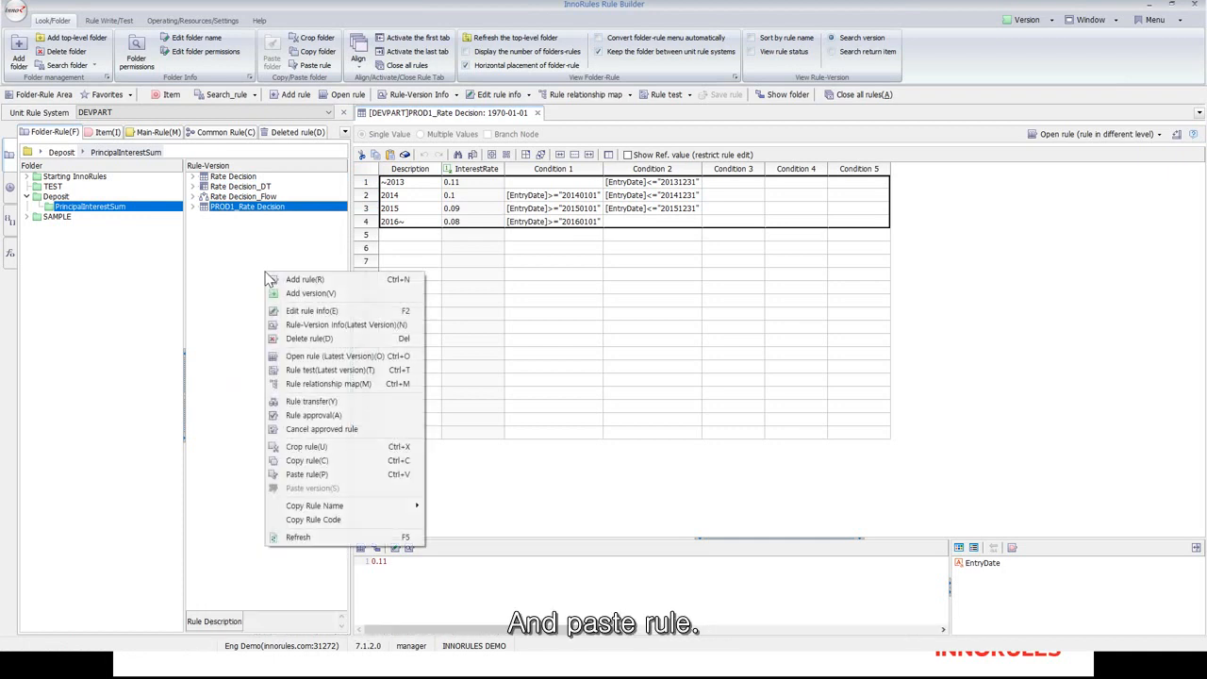
click(326, 476)
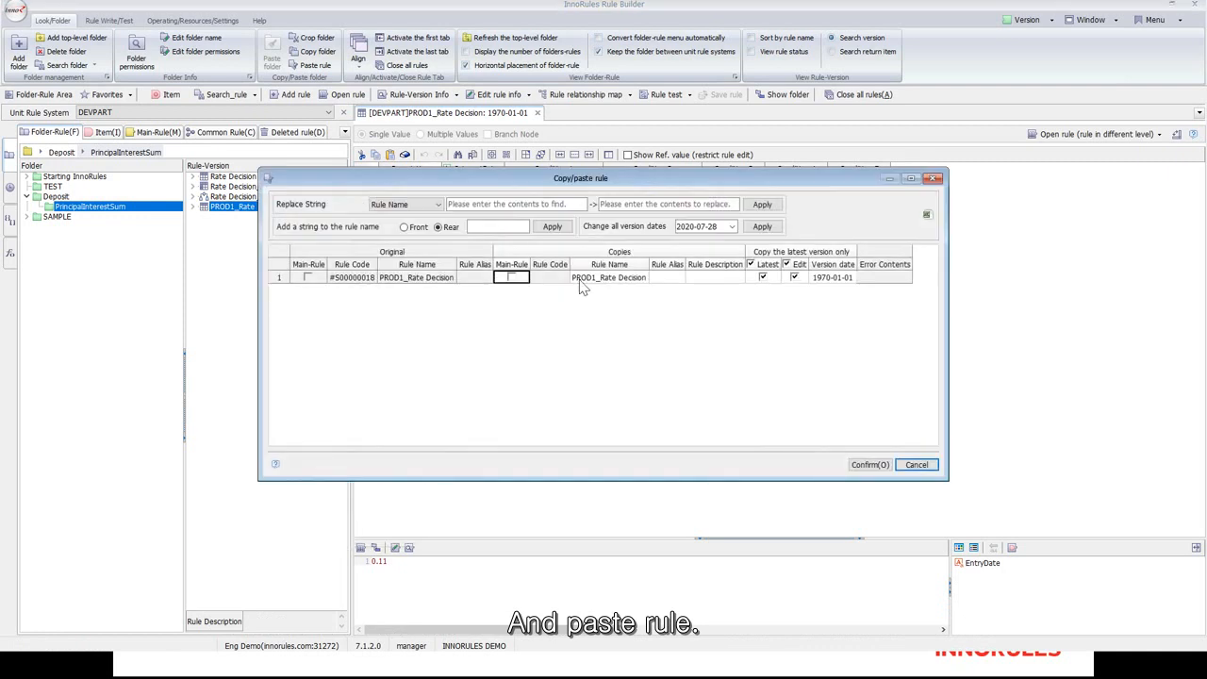
- Name the new copy PROD2_Rate Decision and complete the rule copy
click(594, 280)
click(596, 281)
key(BackSpace)
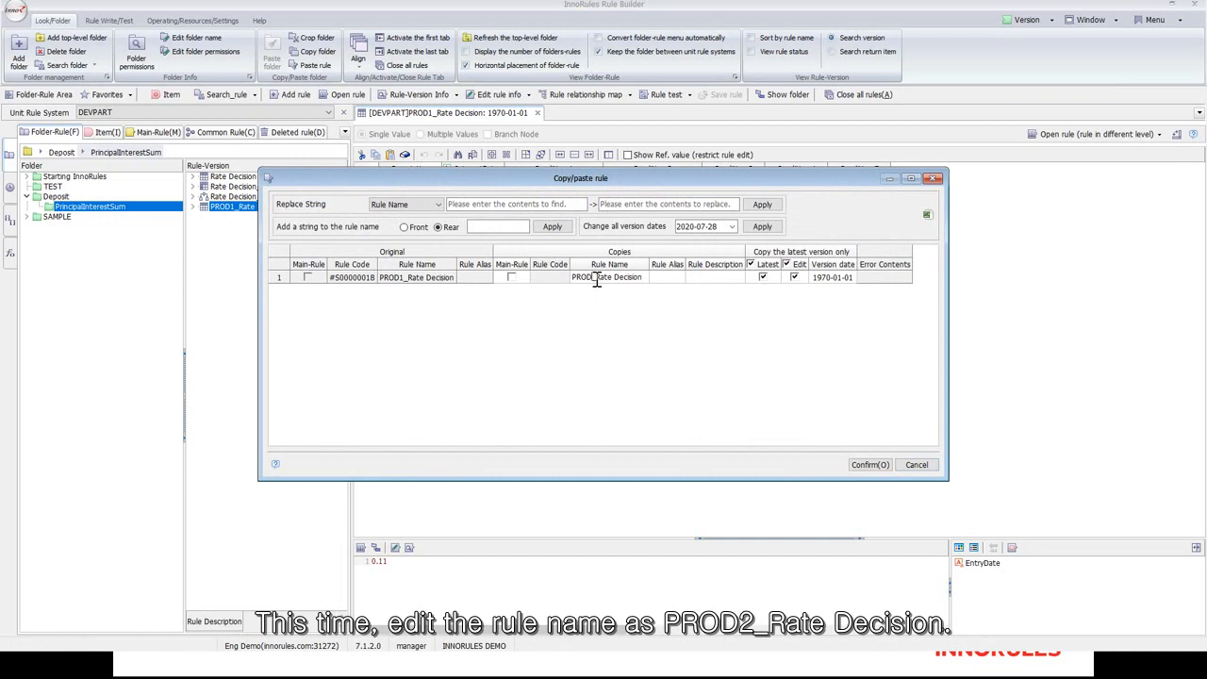
text(2)
click(866, 464)
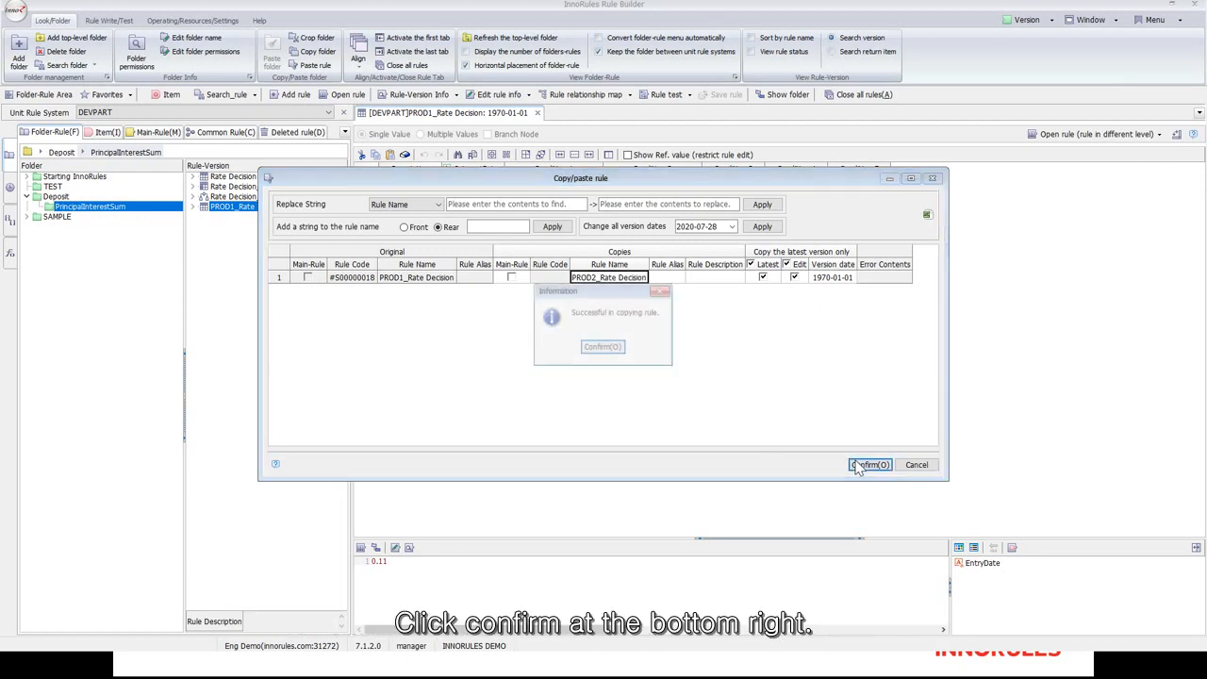
click(621, 349)
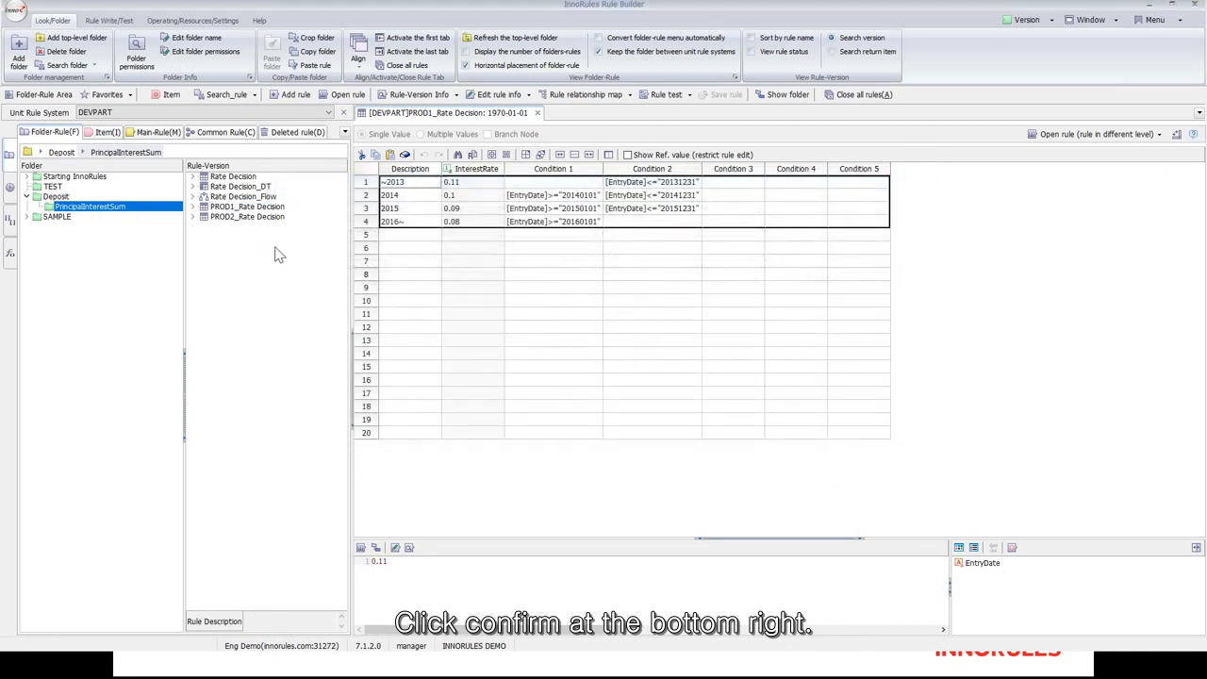
- Paste the copied PROD1_Rate Decision rule again, naming the new copy PROD3_Rate Decision
right_click(257, 252)
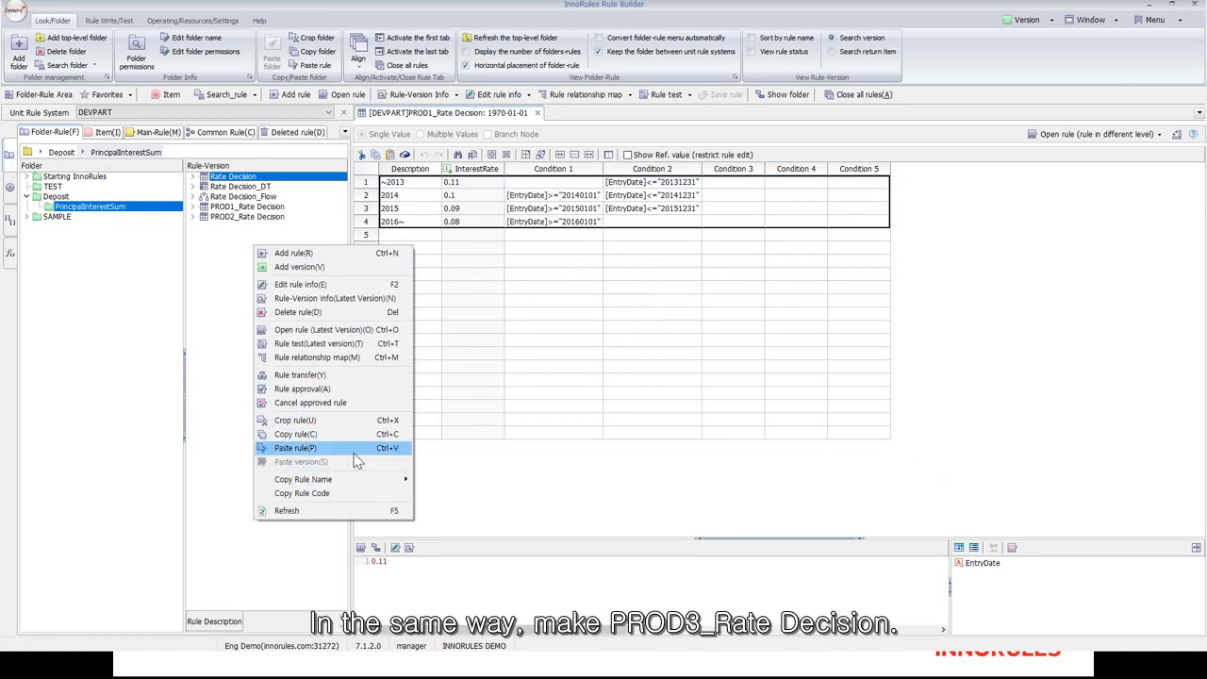
click(298, 448)
click(595, 278)
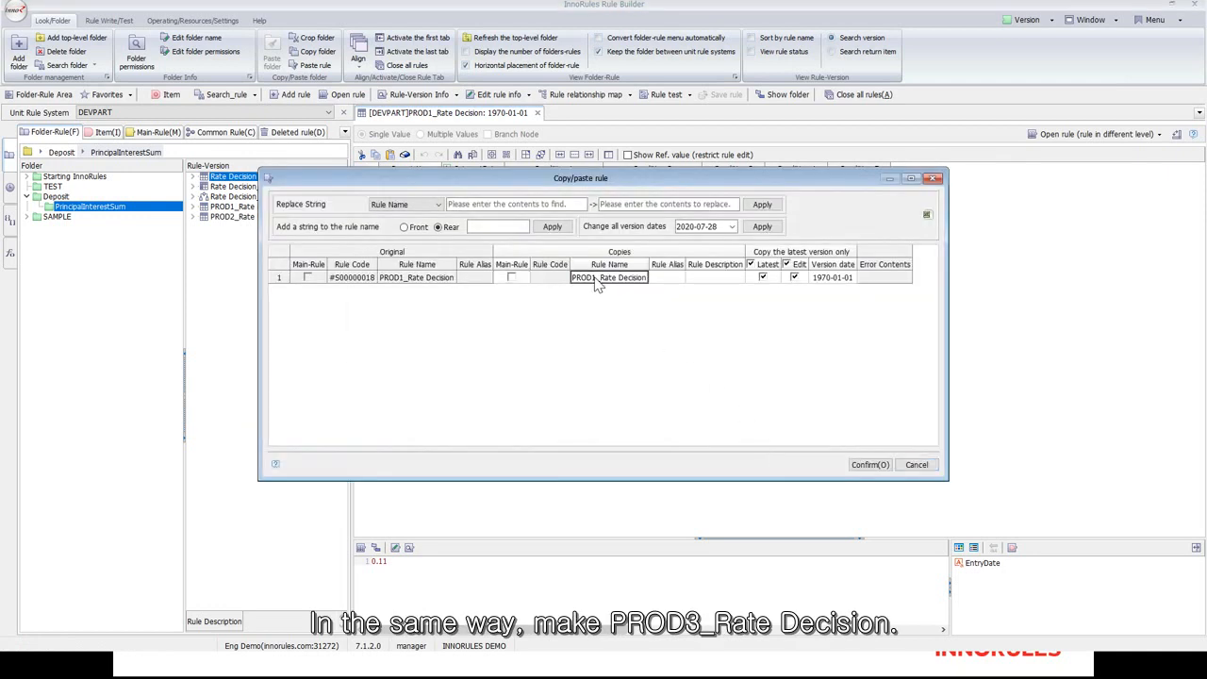
click(595, 280)
click(595, 279)
key(BackSpace)
text(3)
click(869, 465)
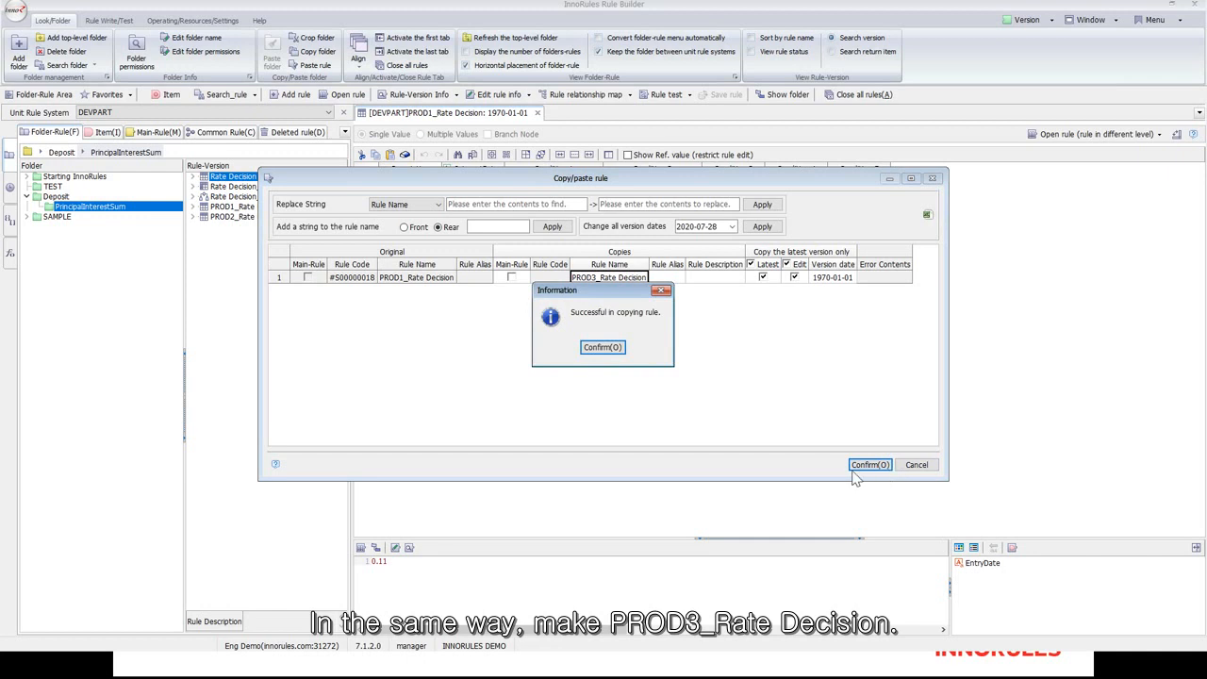
click(603, 348)
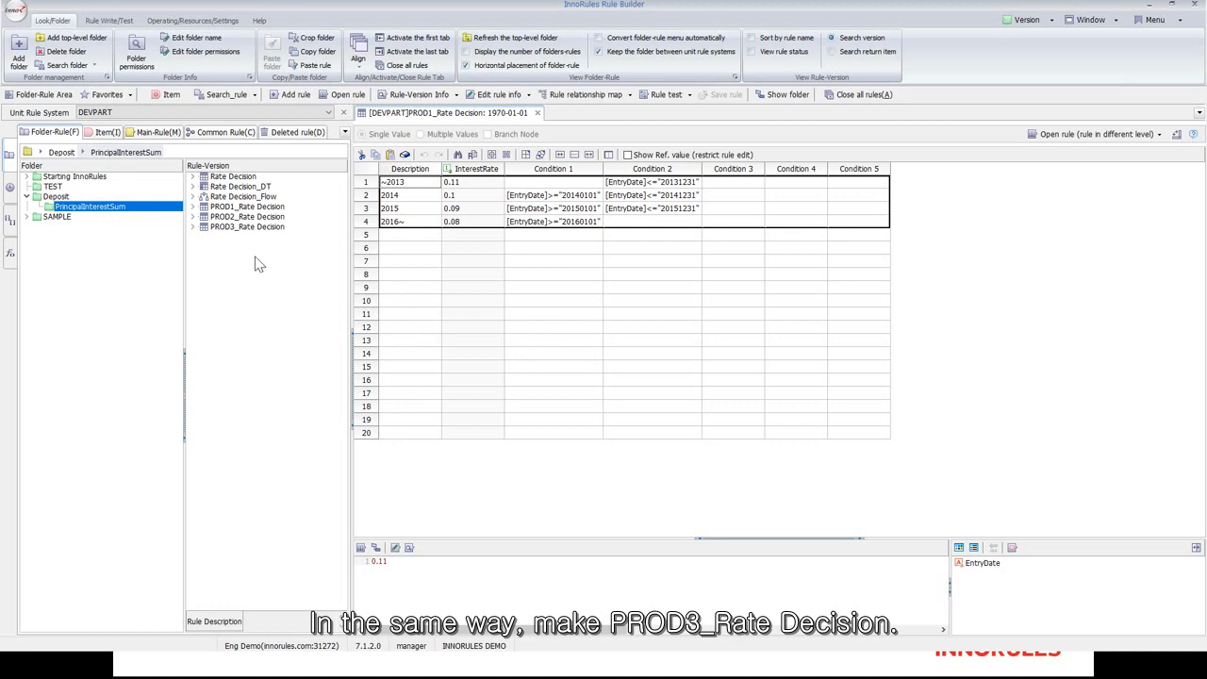
- Open the 1970-01-01 version of the original Rate Decision rule and look through the three PROD copies in the list
click(219, 178)
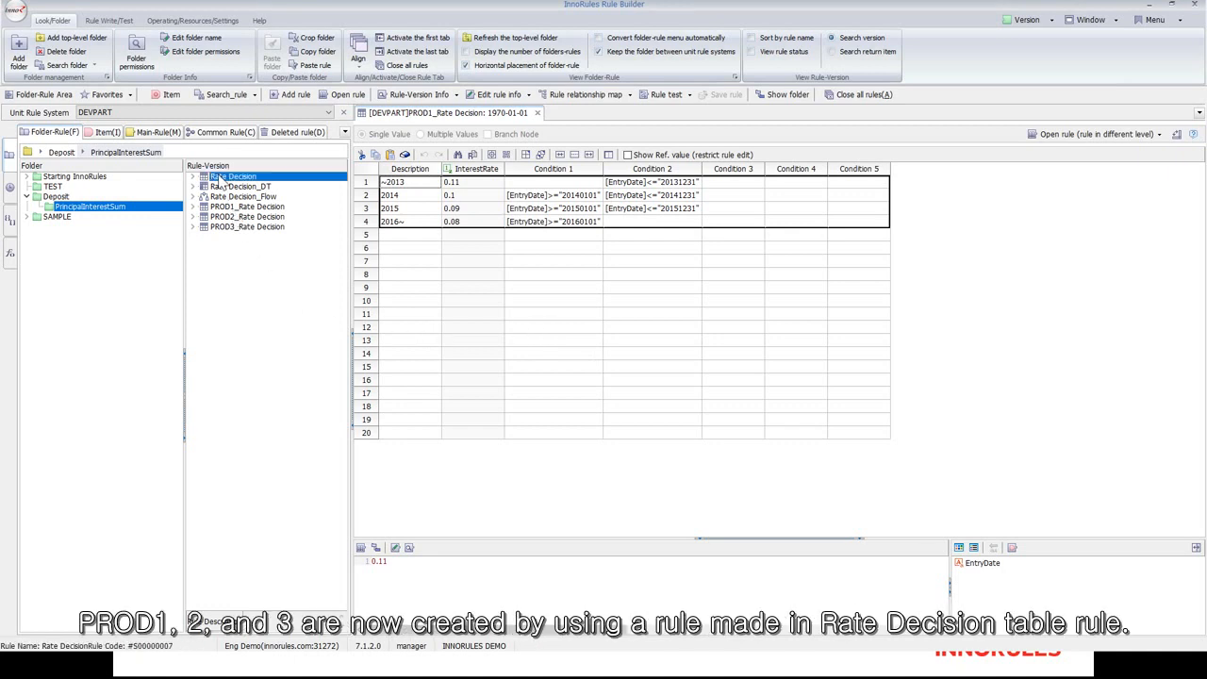
double_click(219, 177)
double_click(217, 186)
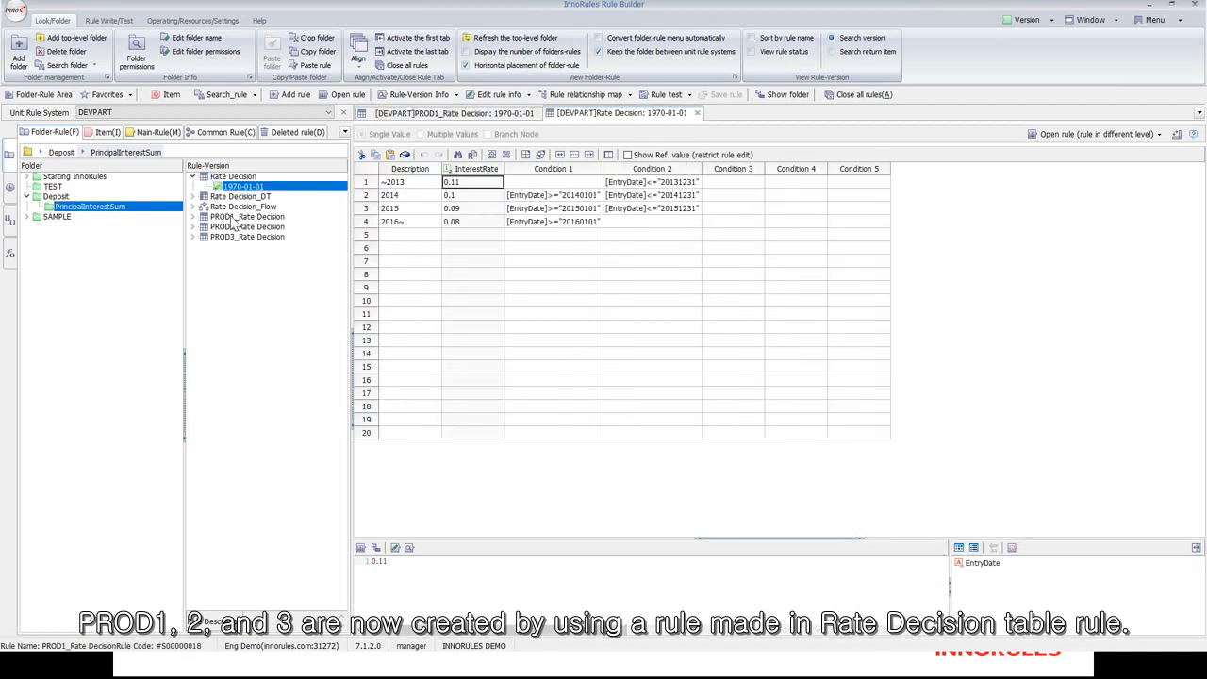
click(234, 218)
click(237, 228)
click(240, 237)
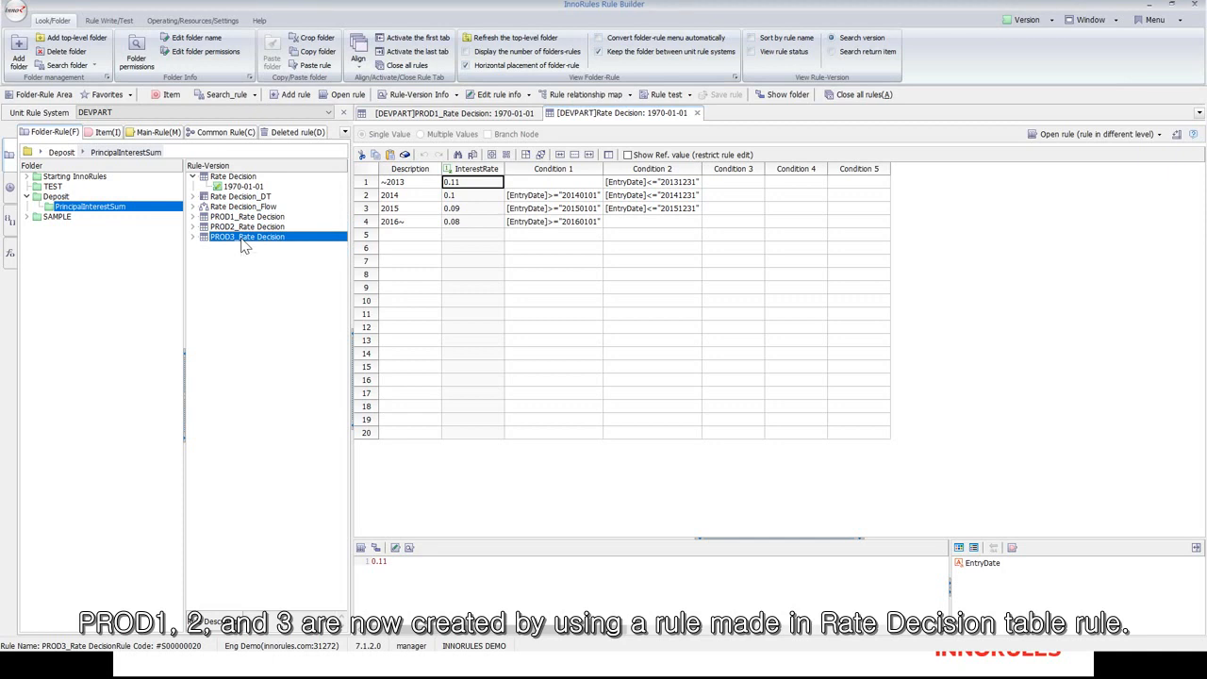
- Open the 1970-01-01 versions of PROD2_Rate Decision and PROD1_Rate Decision, and expand PROD3_Rate Decision in the rule list
double_click(243, 227)
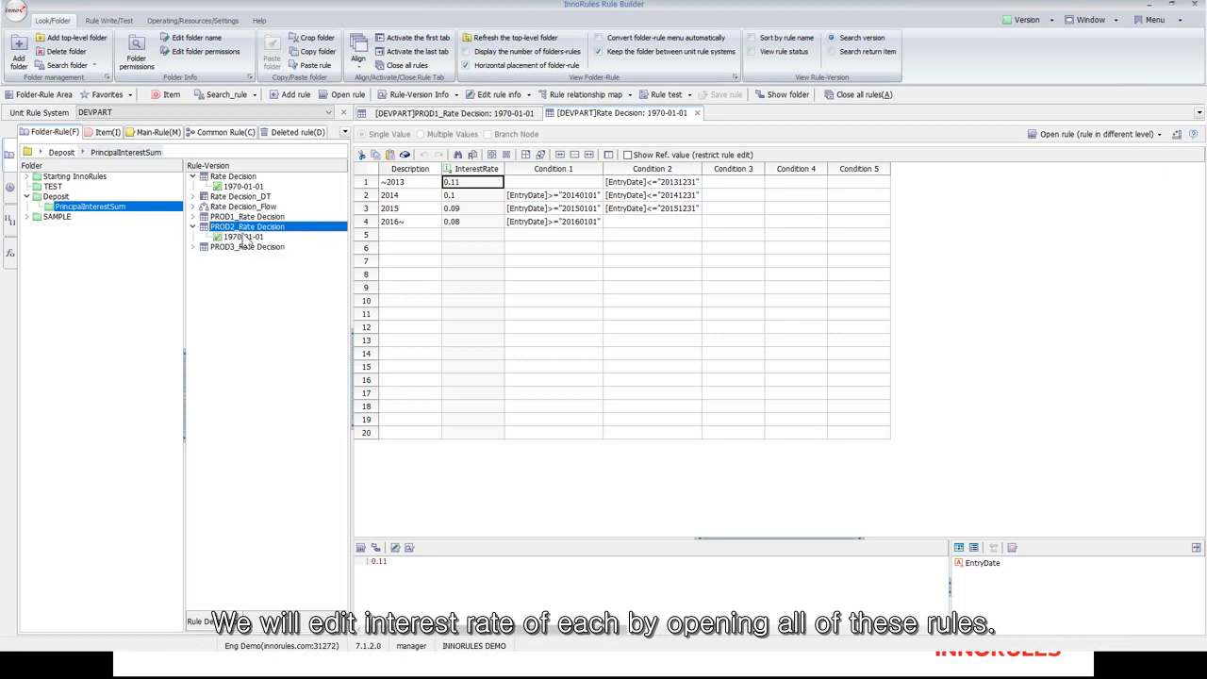
double_click(243, 237)
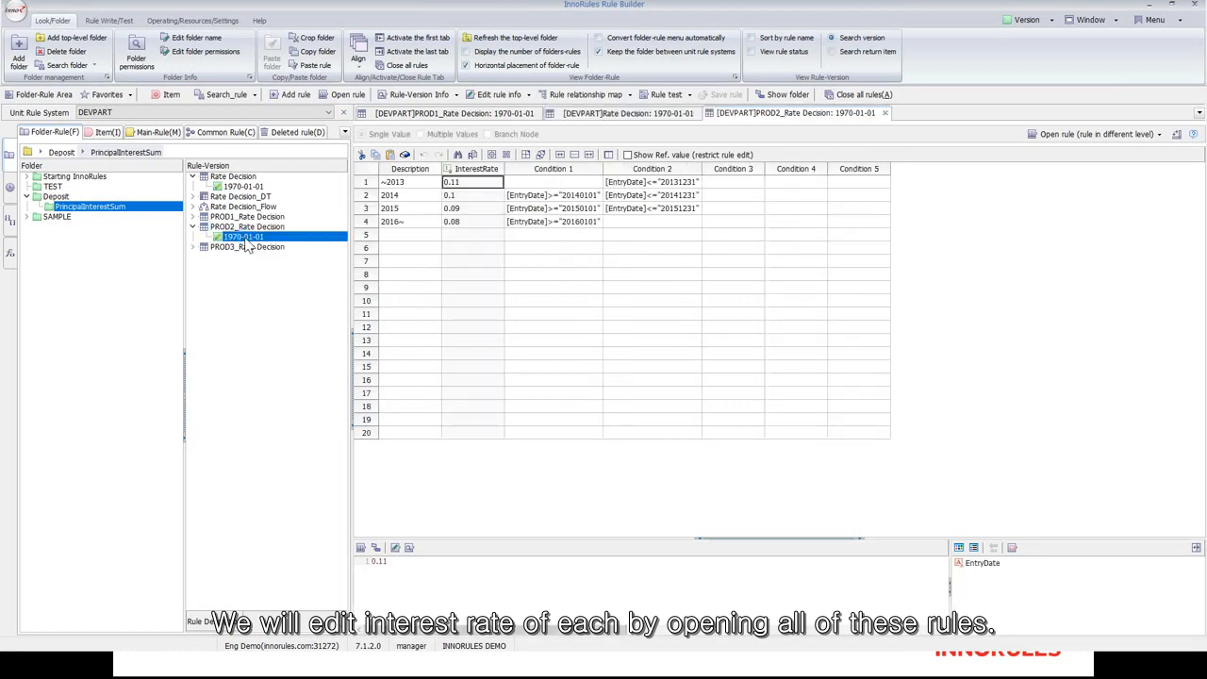
double_click(244, 217)
click(238, 227)
double_click(238, 228)
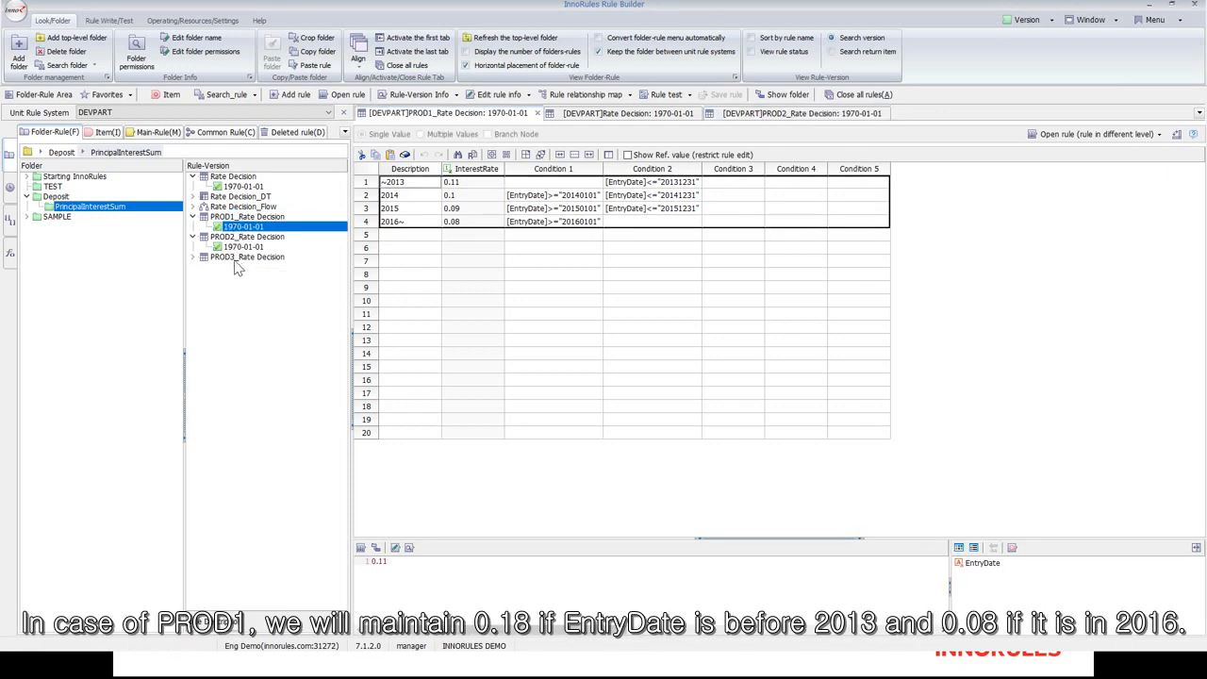
double_click(236, 260)
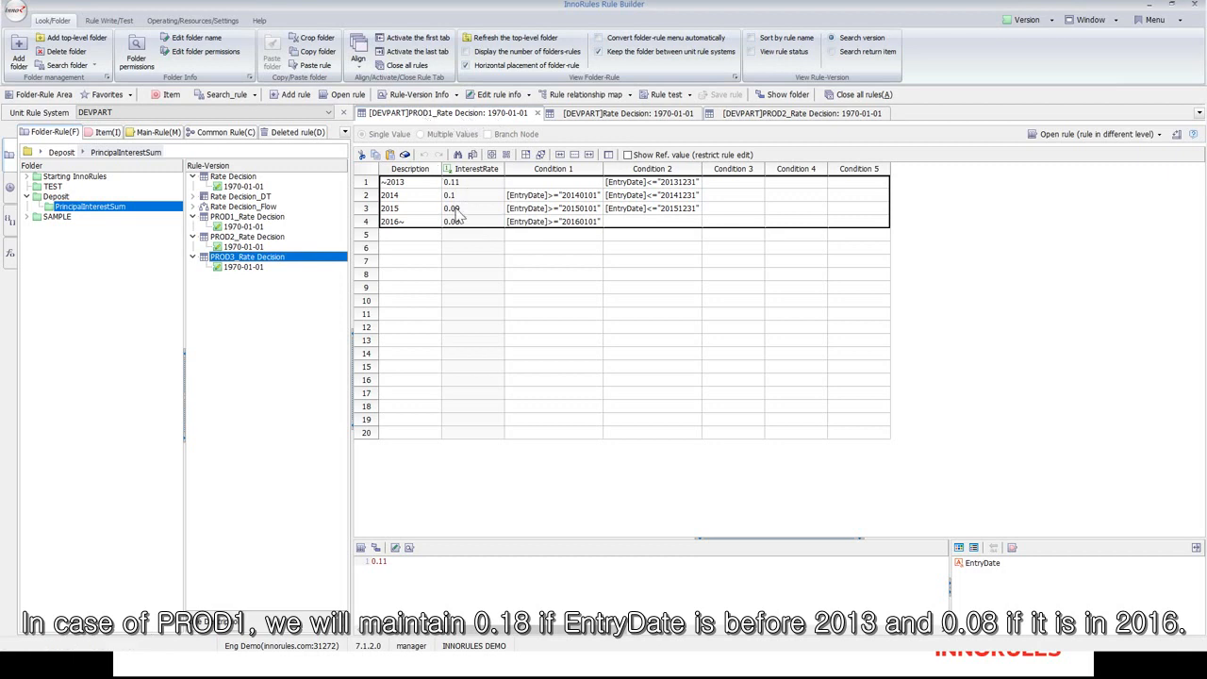
- Switch to the PROD2_Rate Decision table and set the ~2013 row's InterestRate to 0.12
click(796, 113)
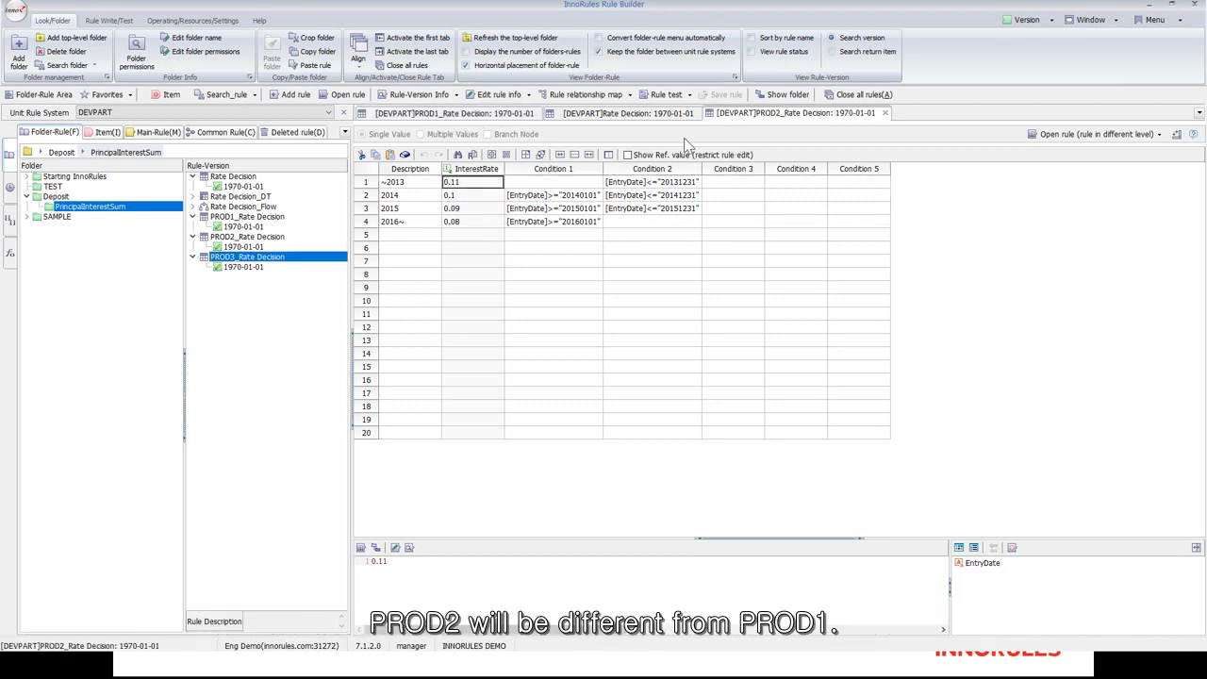
click(233, 249)
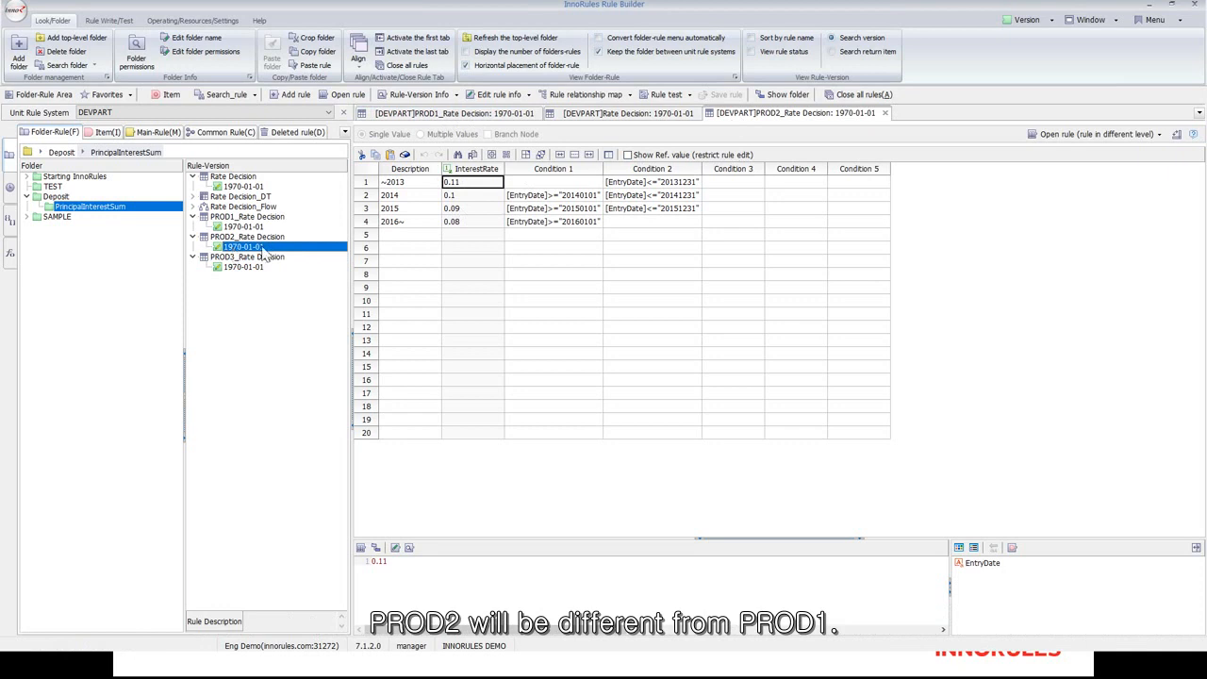
click(467, 195)
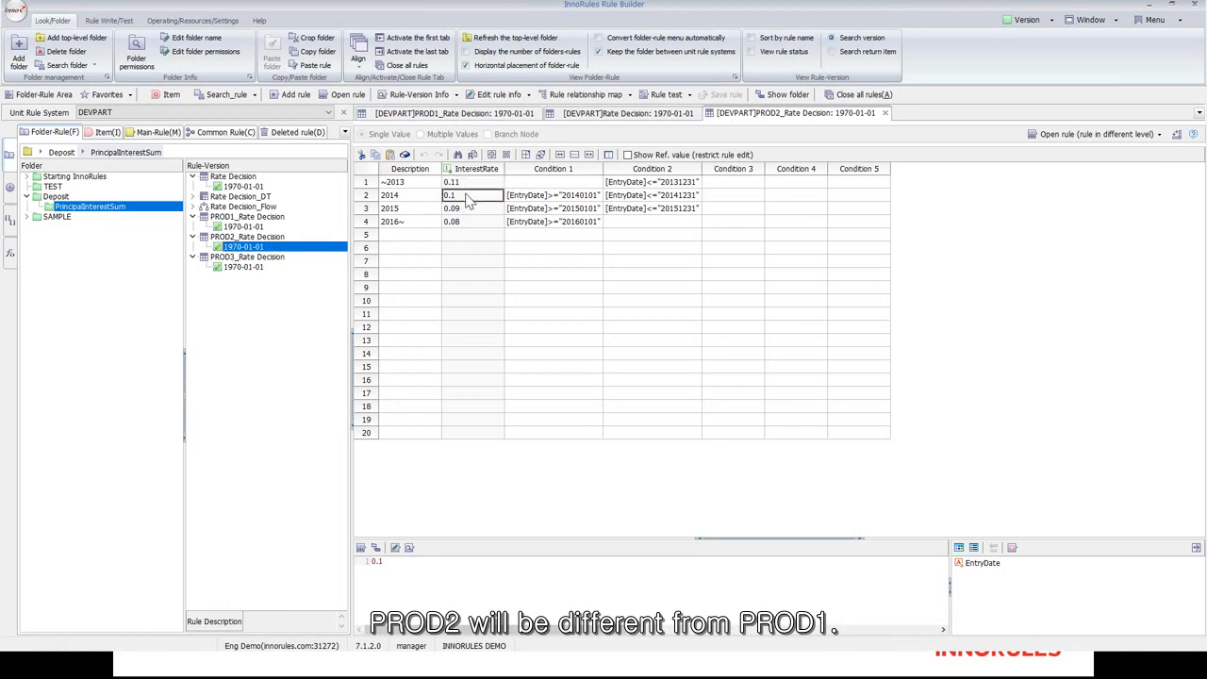
double_click(471, 184)
click(474, 184)
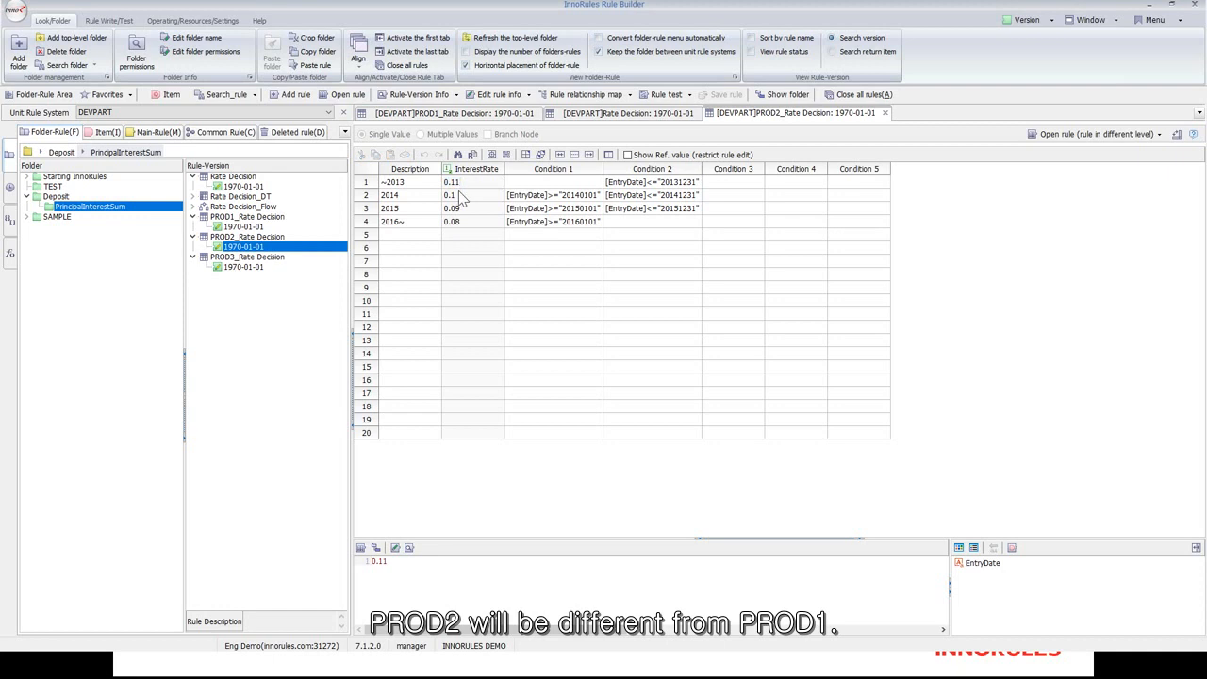
key(BackSpace)
text(2)
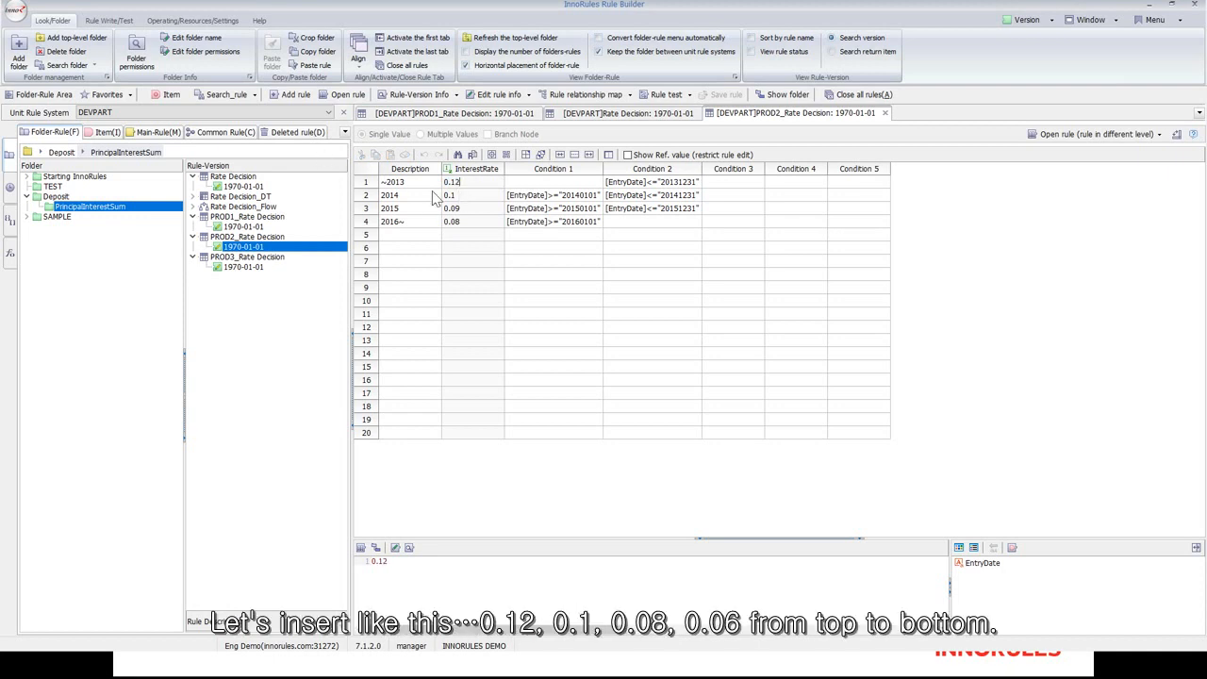
- Set PROD2_Rate Decision's InterestRate to 0.08 for 2015 and 0.06 for 2016~, and save the rule
click(481, 195)
click(476, 209)
click(478, 209)
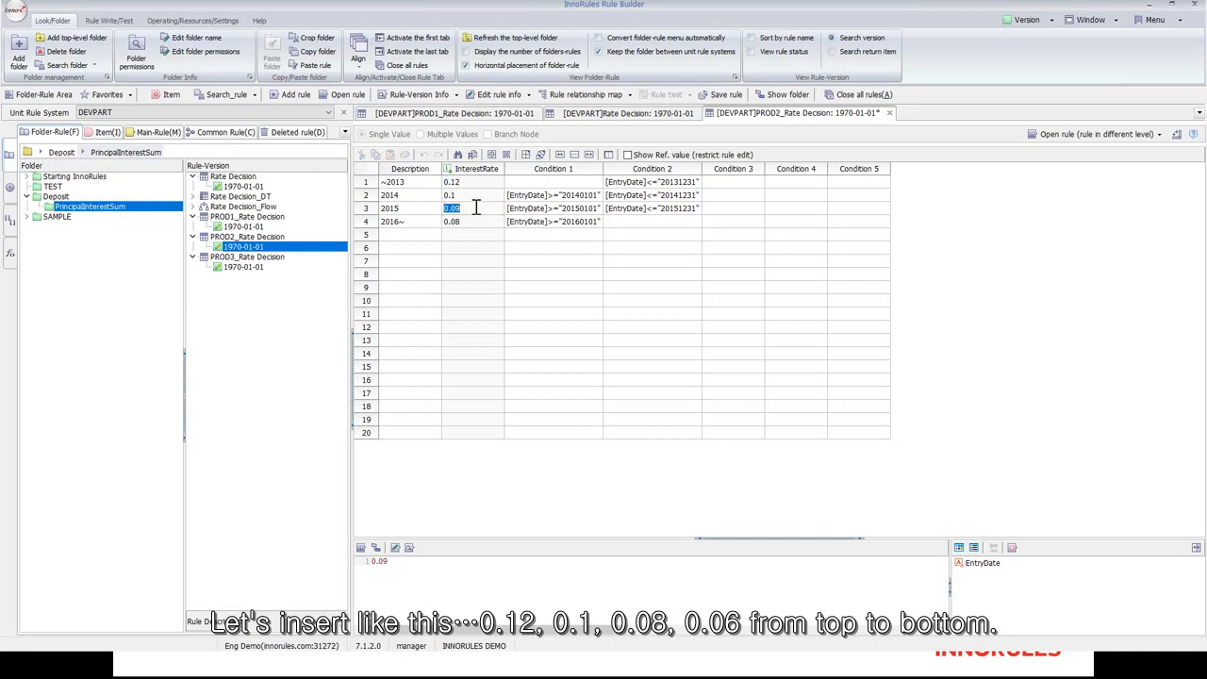
key(BackSpace)
text(08)
click(475, 222)
key(BackSpace)
text(6)
click(531, 304)
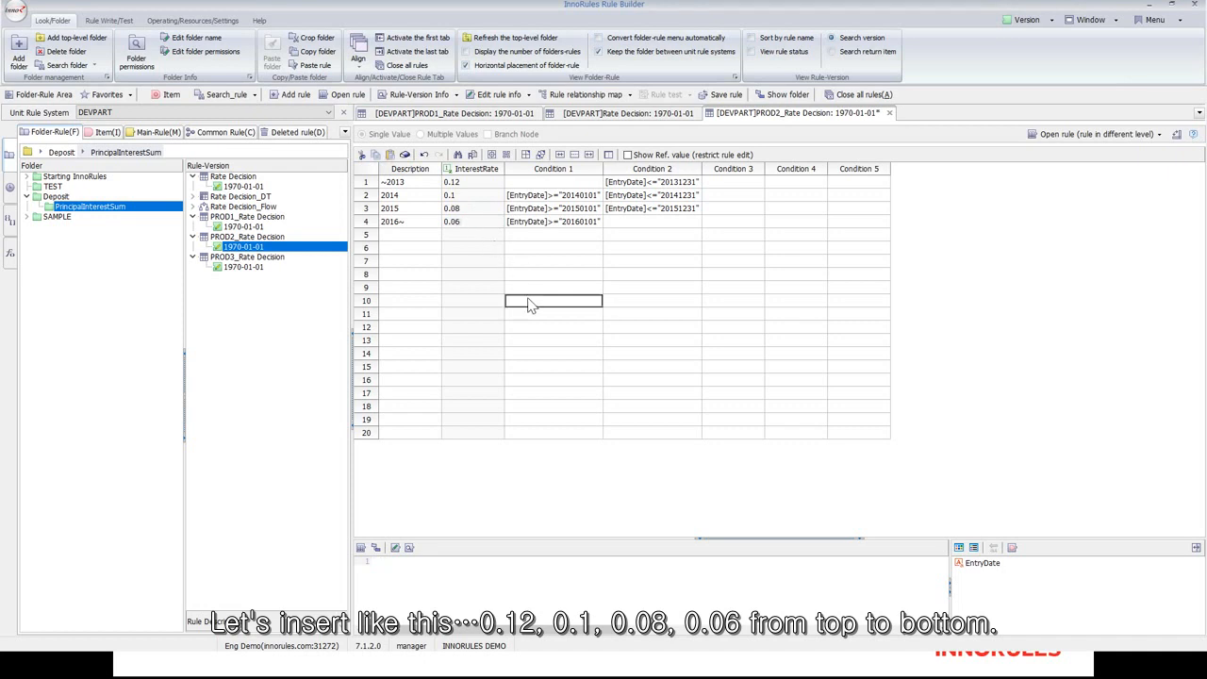
drag(471, 186, 474, 224)
click(581, 238)
click(723, 95)
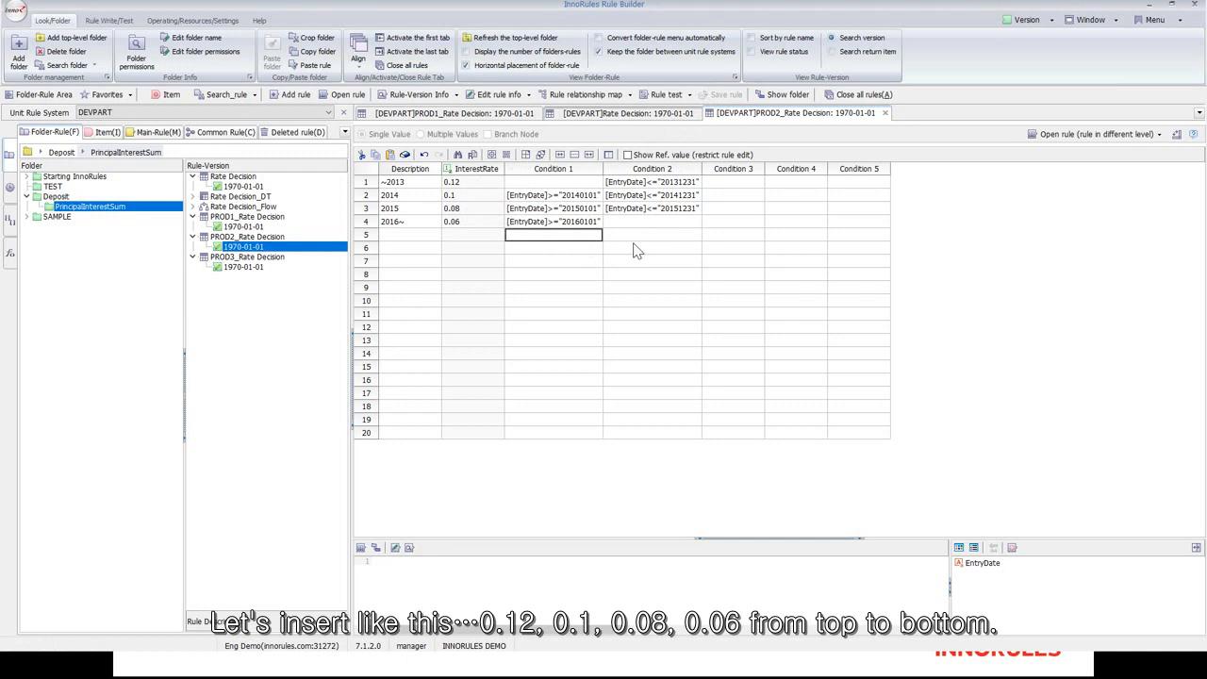
- Open the 1970-01-01 version of PROD3_Rate Decision and set InterestRate to 0.1 for ~2013 and 0.07 for 2014
click(257, 268)
double_click(258, 269)
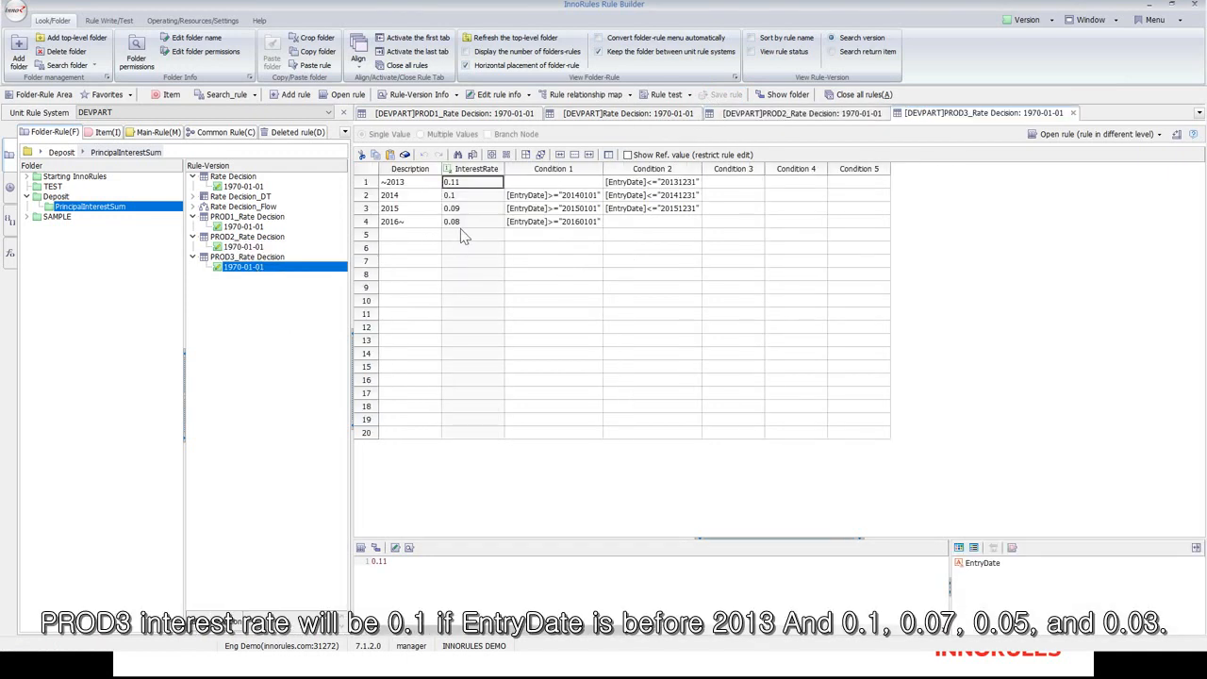
double_click(476, 182)
key(BackSpace)
click(482, 195)
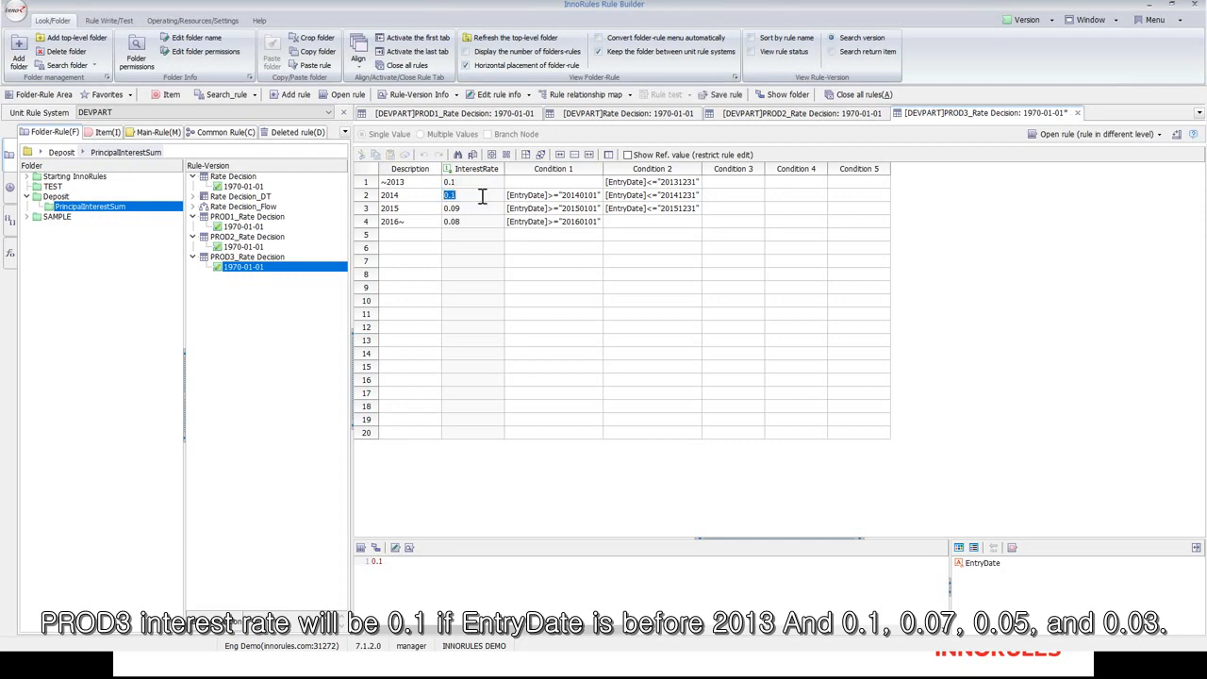
text(0.07)
- Set PROD3_Rate Decision's InterestRate to 0.05 for 2015 and 0.03 for 2016~, and save the rule
click(485, 207)
key(BackSpace)
text(5)
key(BackSpace)
text(0.05)
click(487, 224)
click(487, 223)
text(3)
key(BackSpace)
key(BackSpace)
text(3)
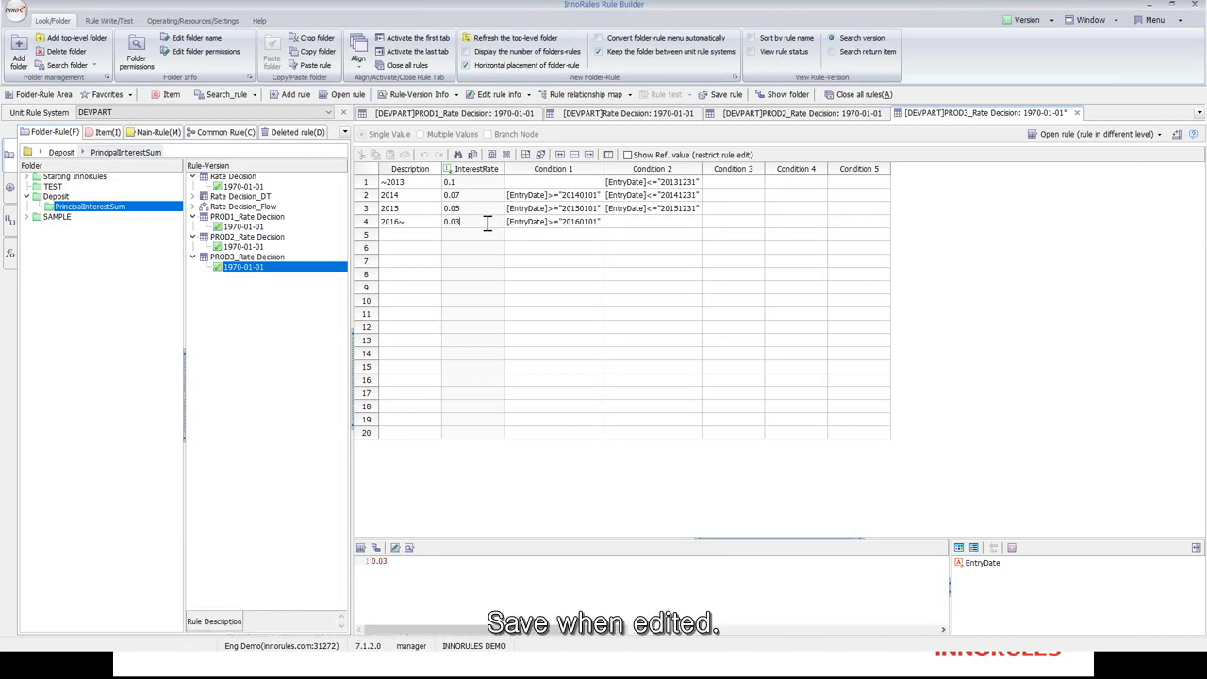
click(500, 262)
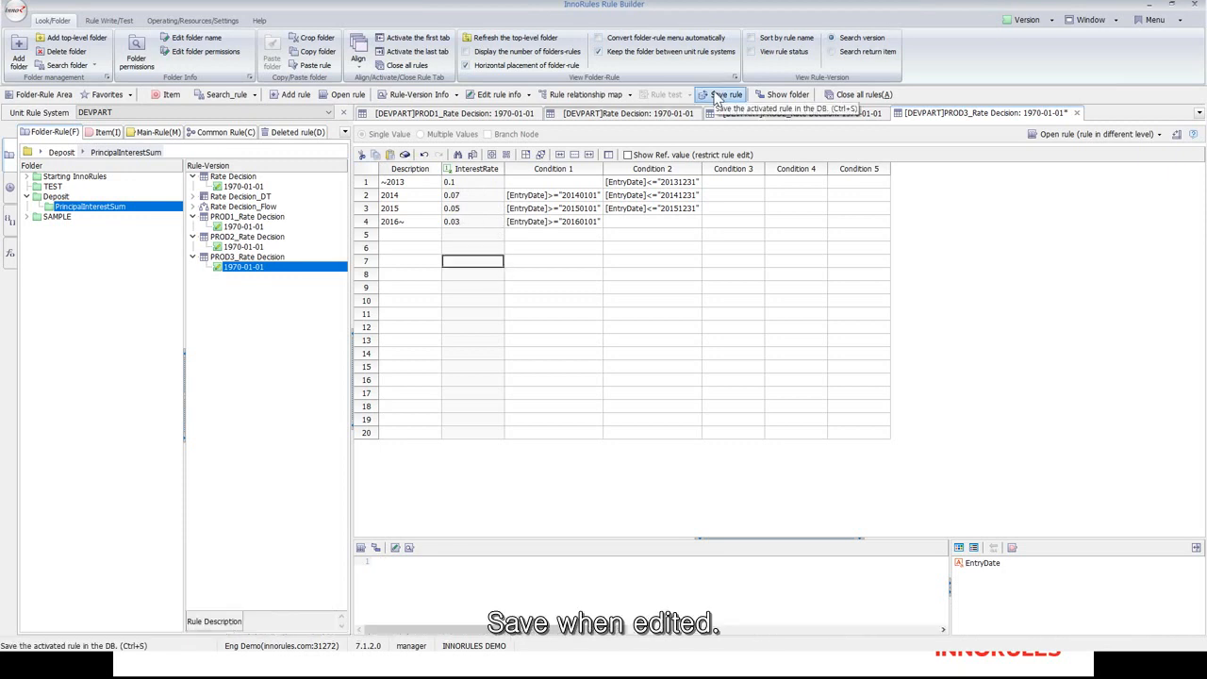
click(716, 95)
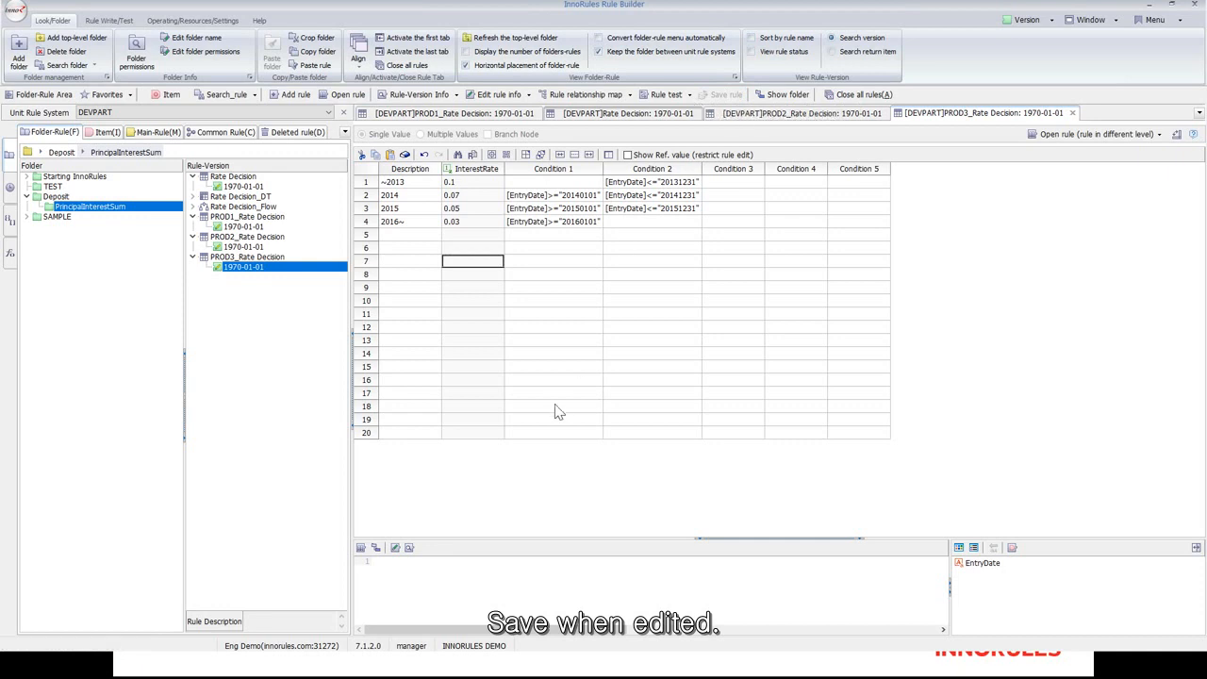
- Edit the rule info of PROD1_Rate Decision to enable the Branch Node option, and confirm it
click(236, 260)
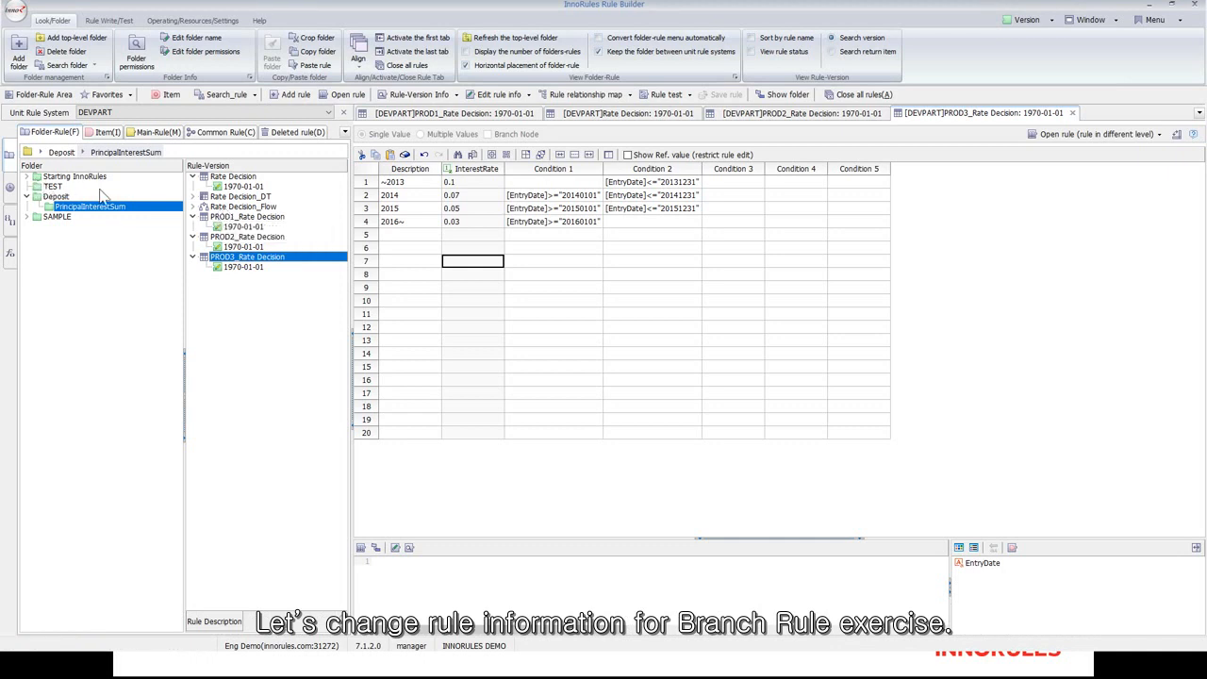
click(245, 217)
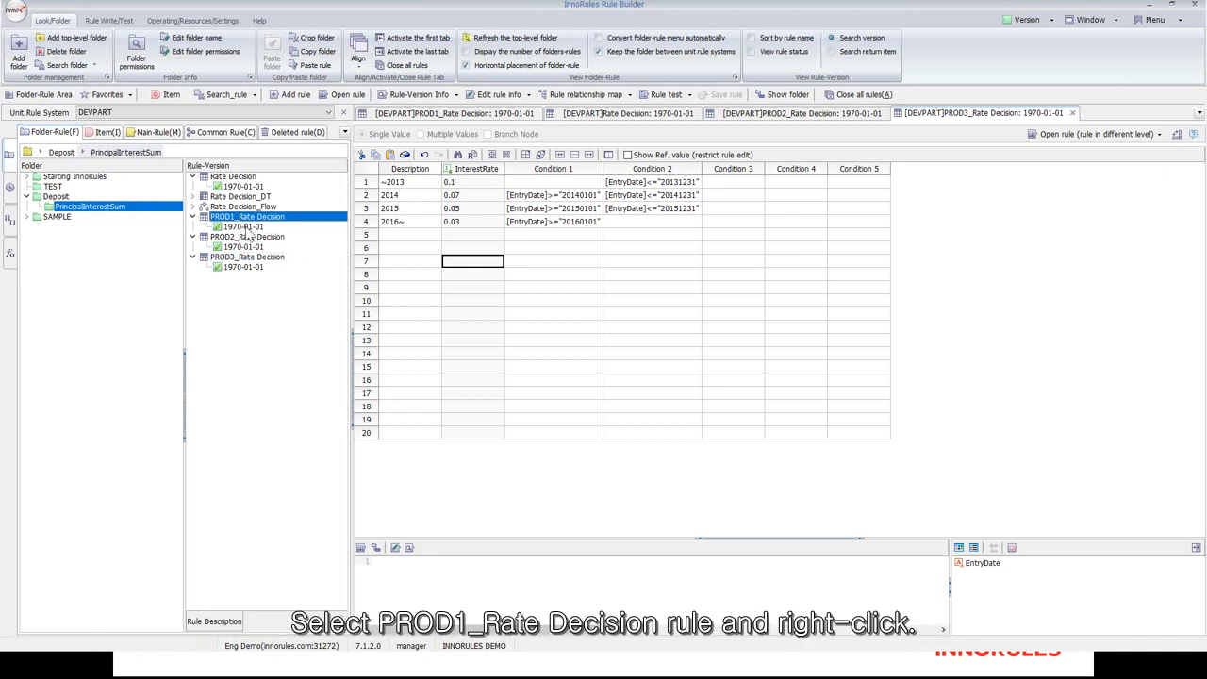
right_click(282, 218)
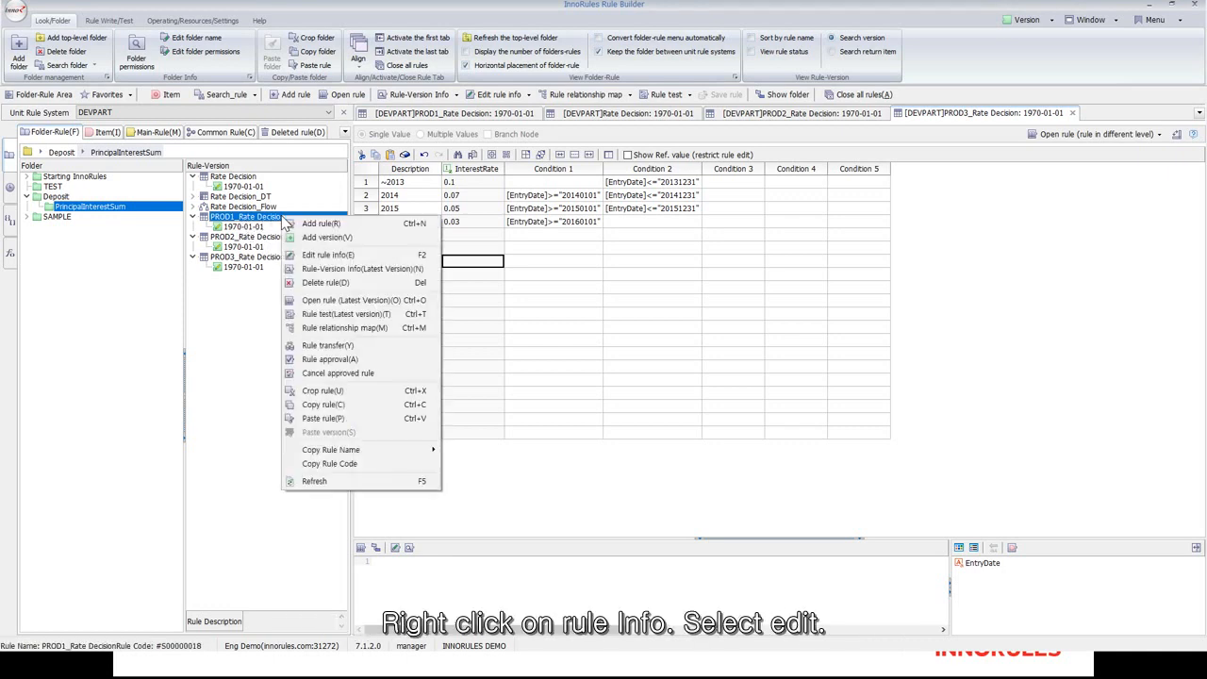
click(376, 259)
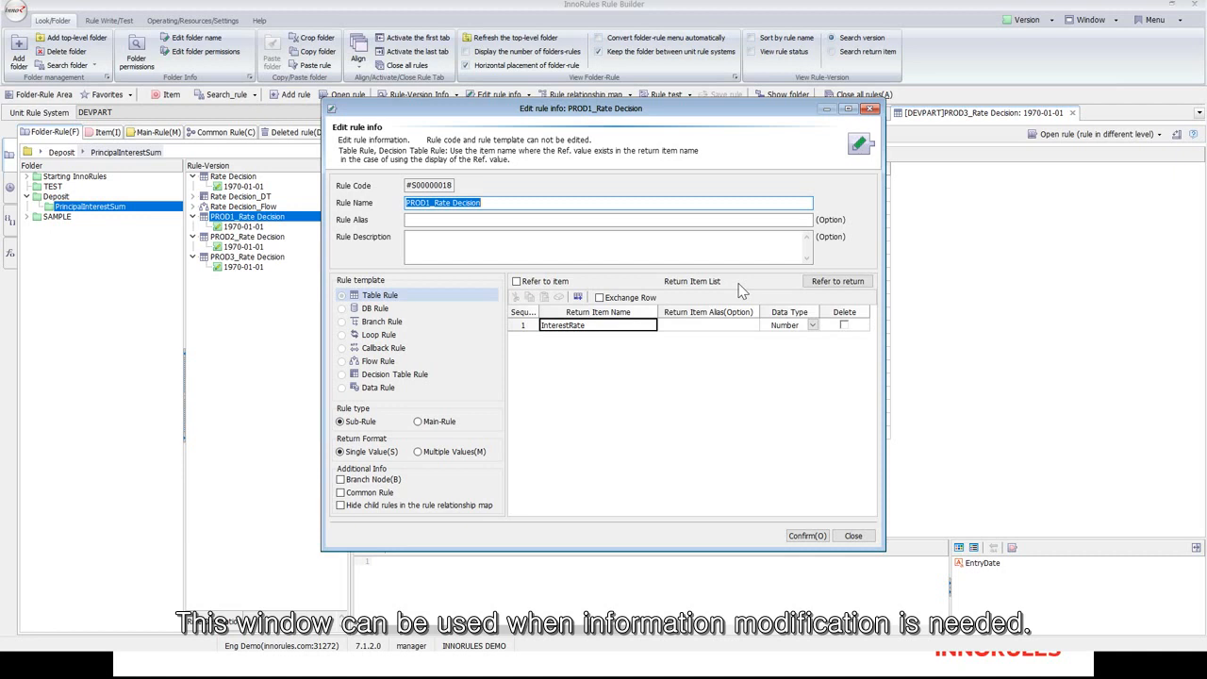
click(338, 313)
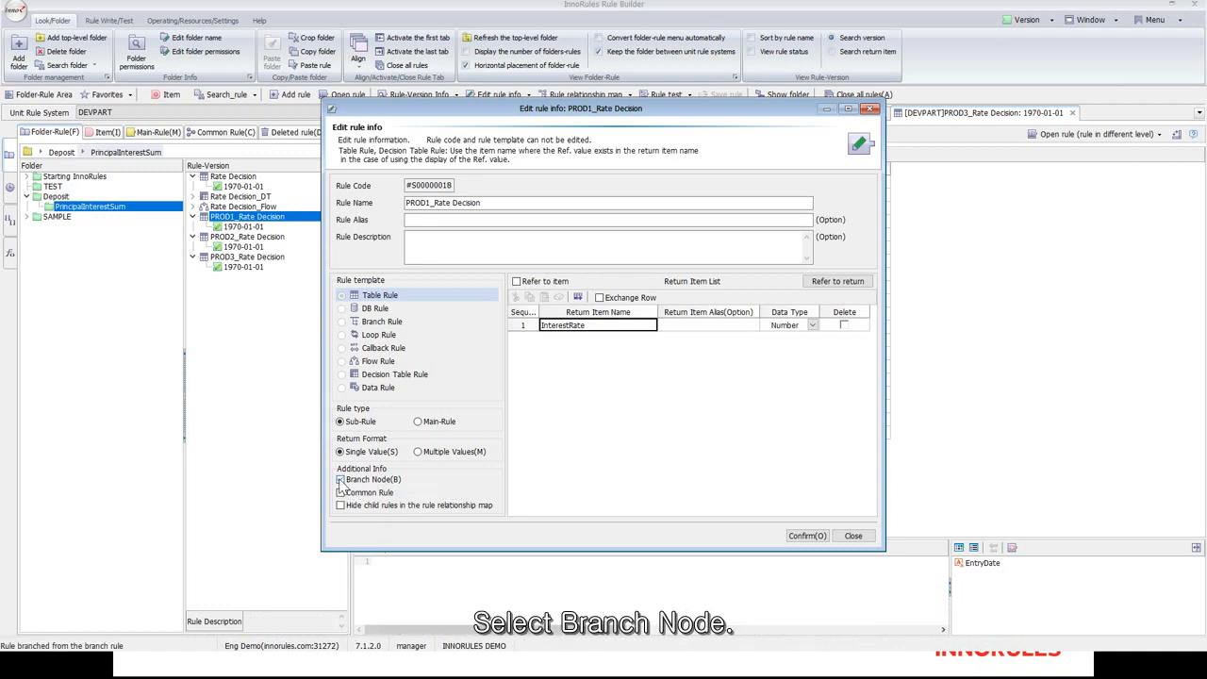
click(341, 479)
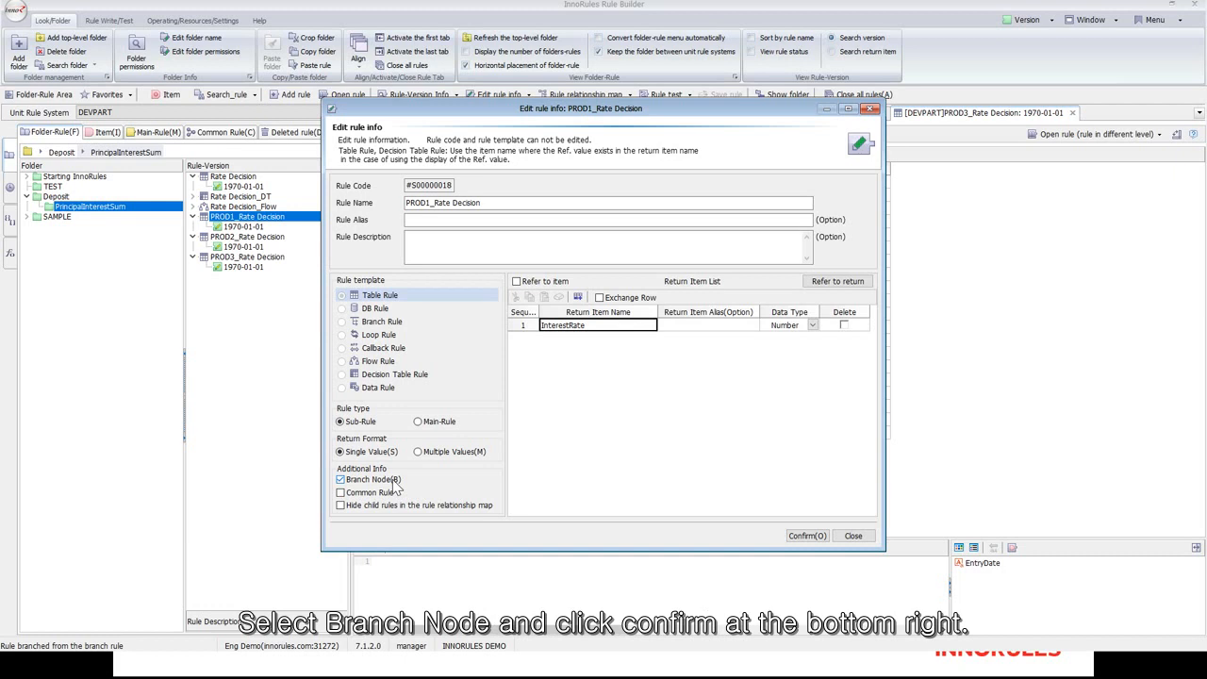
click(817, 538)
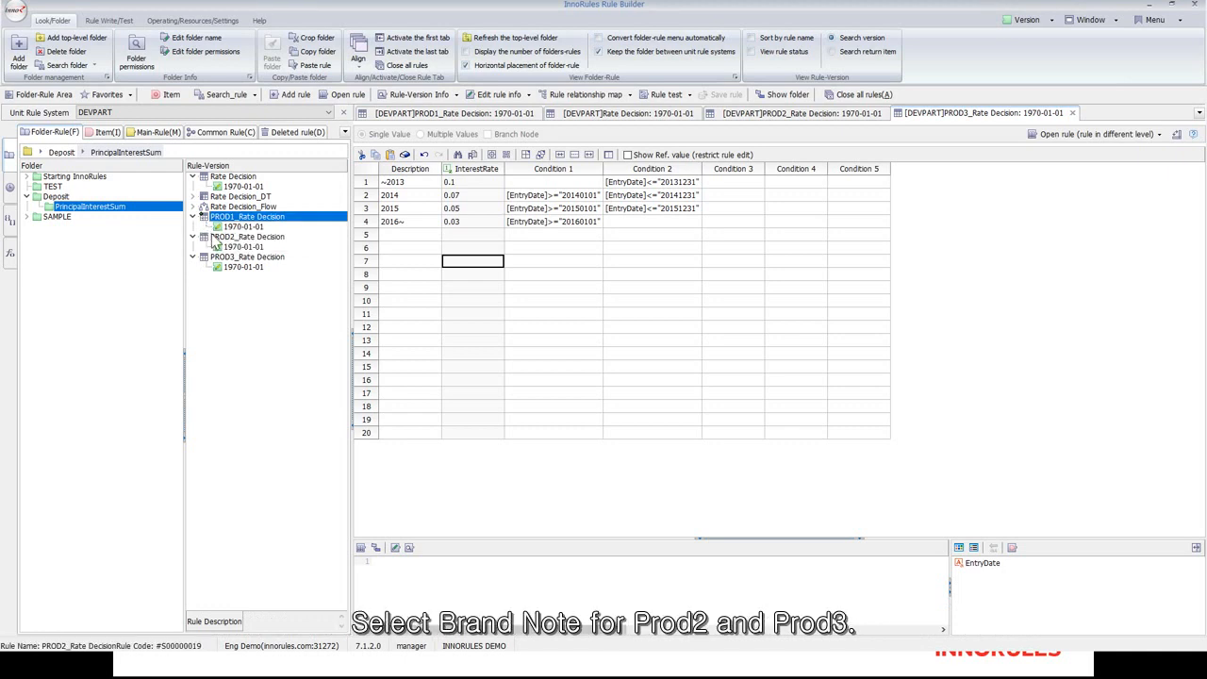
- Enable the Branch Node option in the rule info of PROD2_Rate Decision and PROD3_Rate Decision, confirming each
right_click(212, 235)
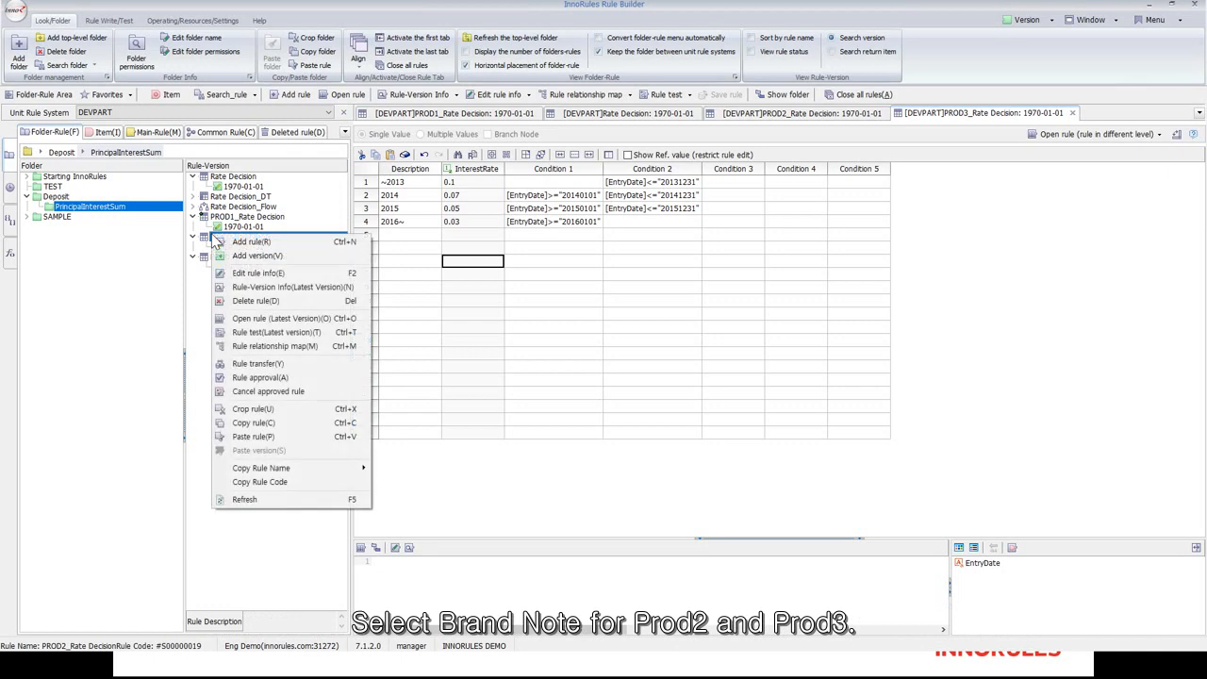
click(291, 271)
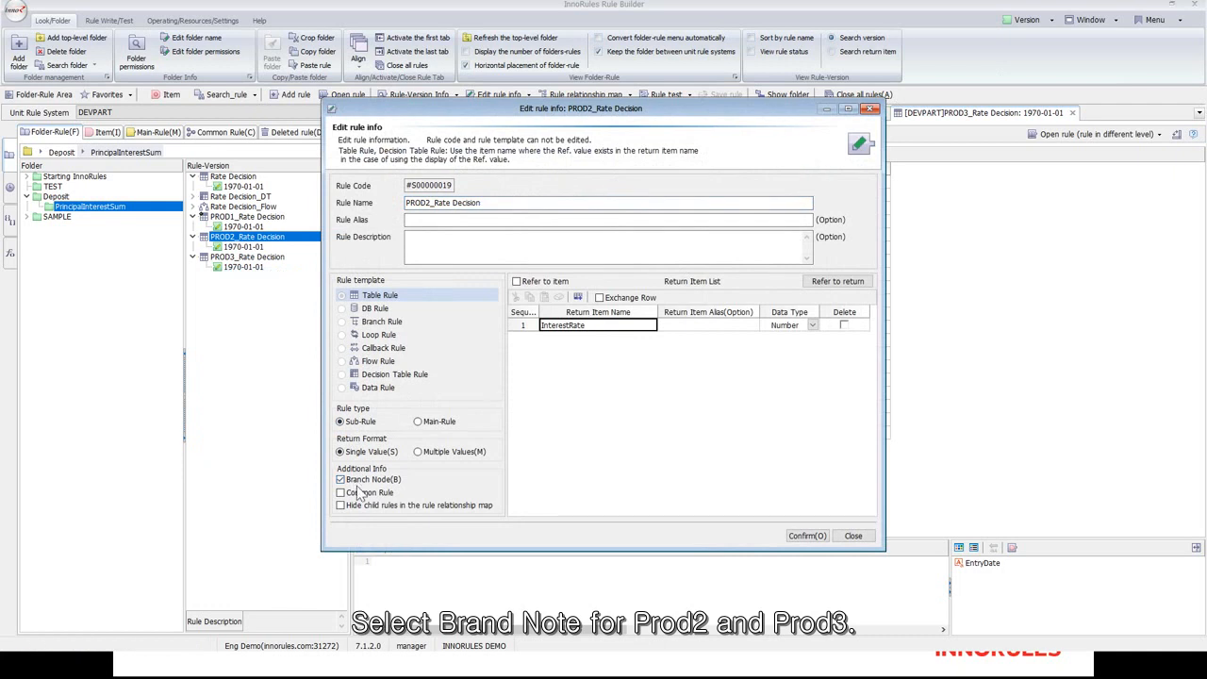
click(806, 537)
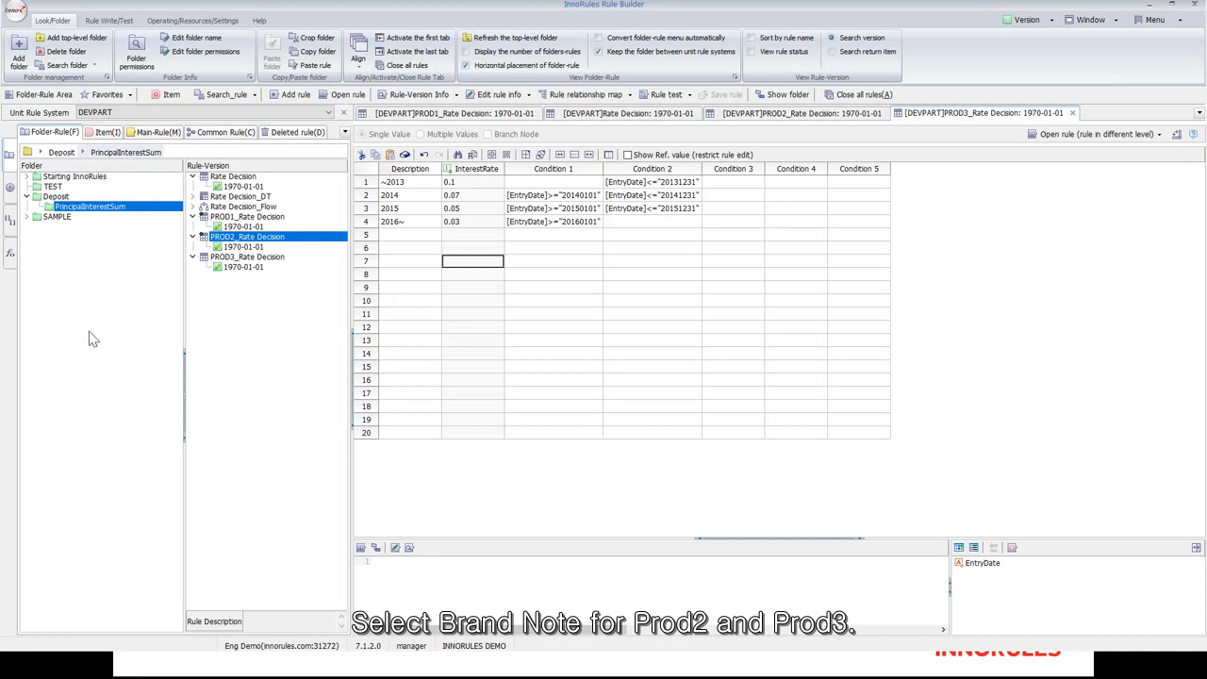
right_click(212, 255)
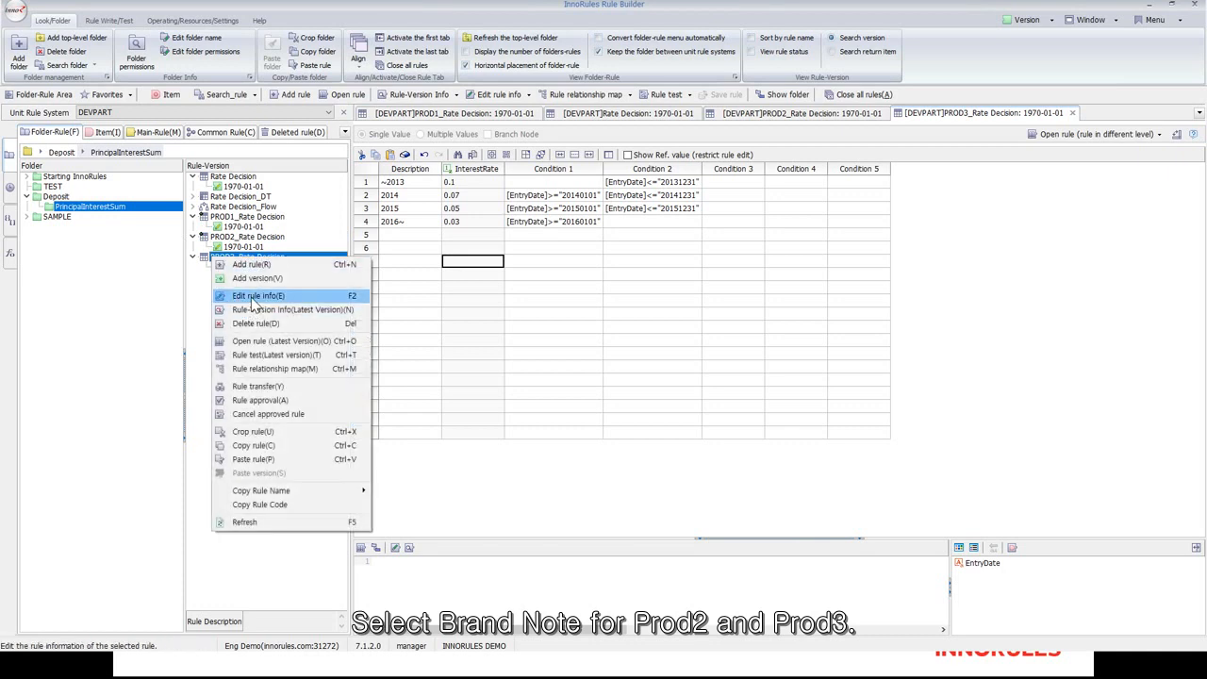
click(252, 300)
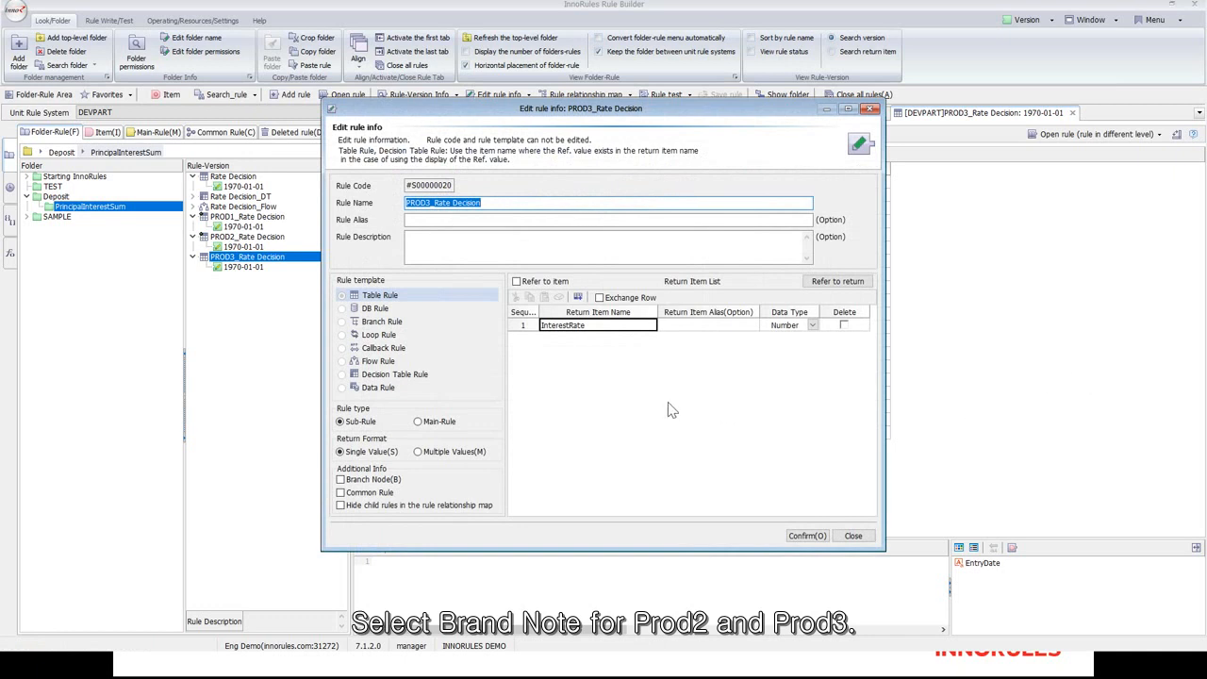
click(357, 479)
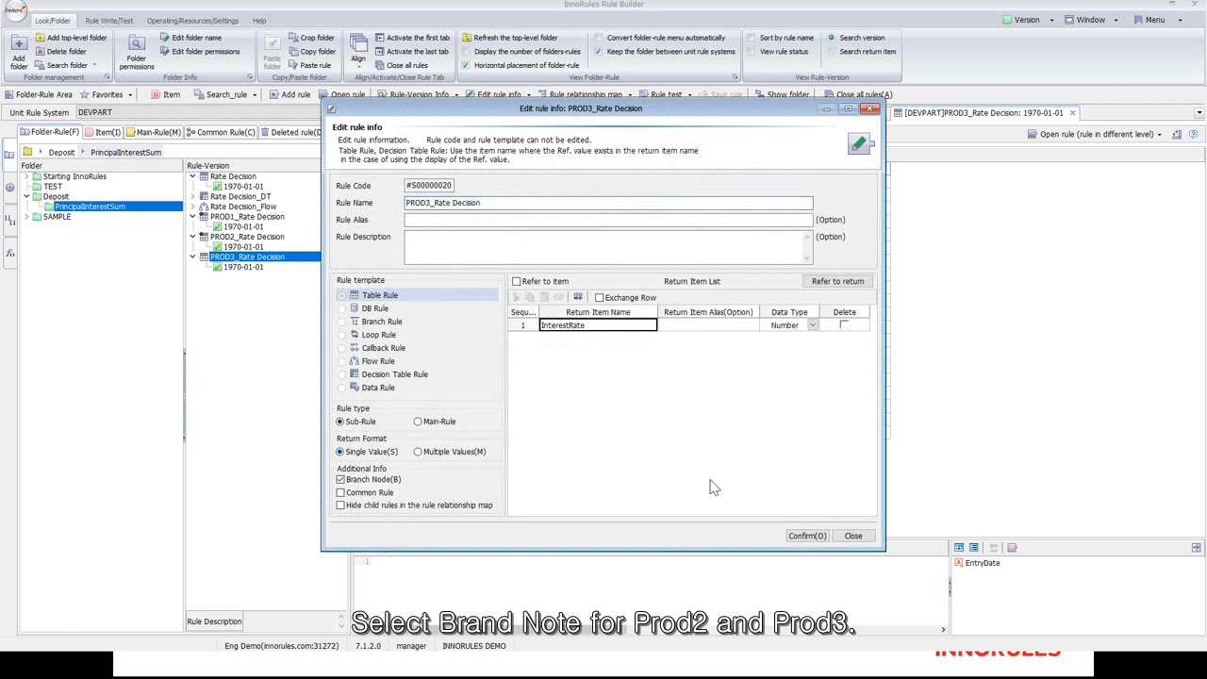
click(823, 535)
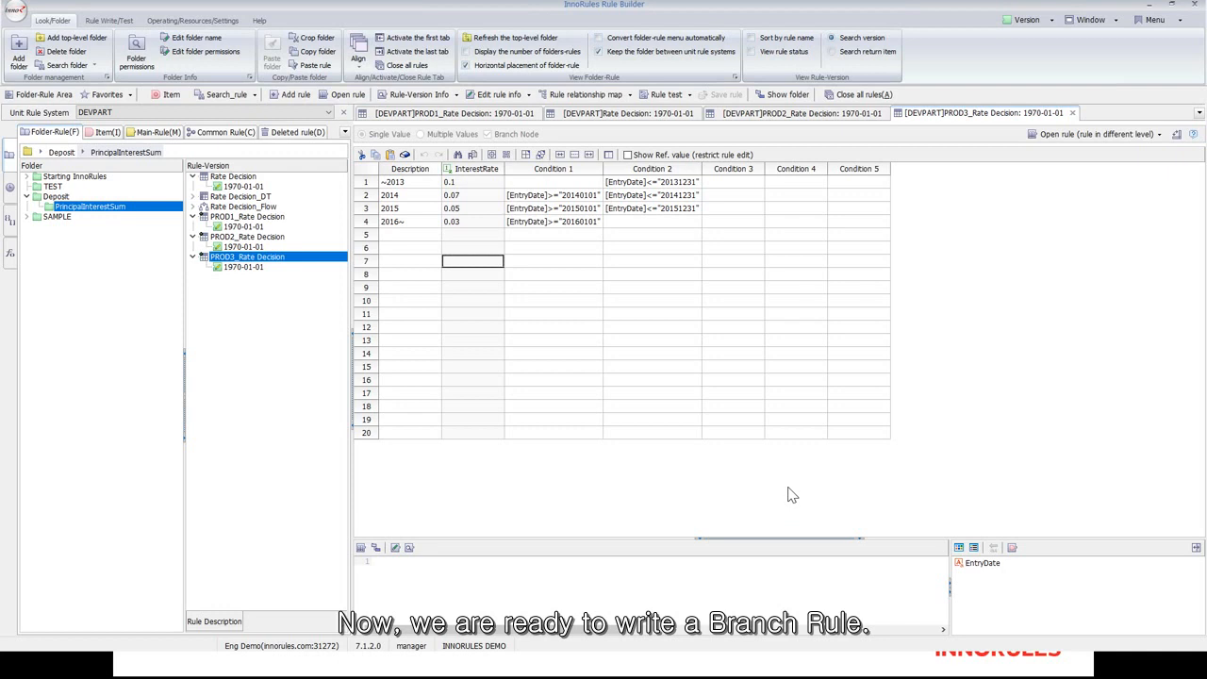
- Collapse the versions under the three PROD rate decision rules and the original Rate Decision in the rule list
click(193, 256)
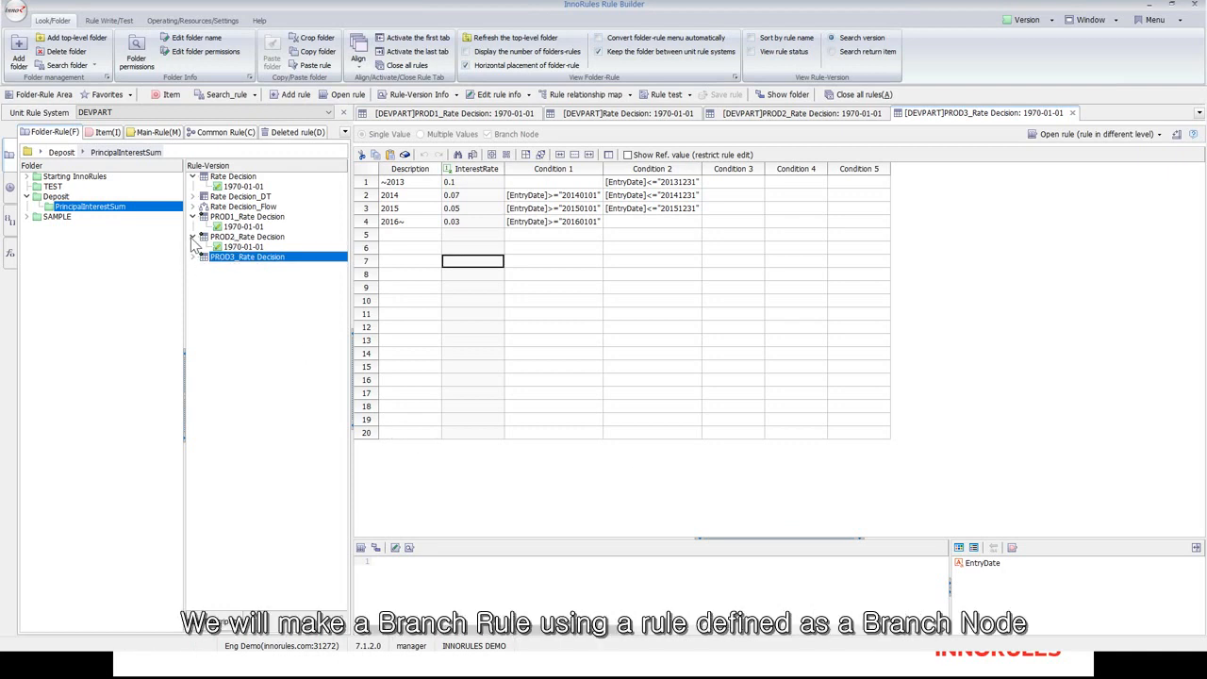
click(192, 238)
click(192, 218)
click(194, 228)
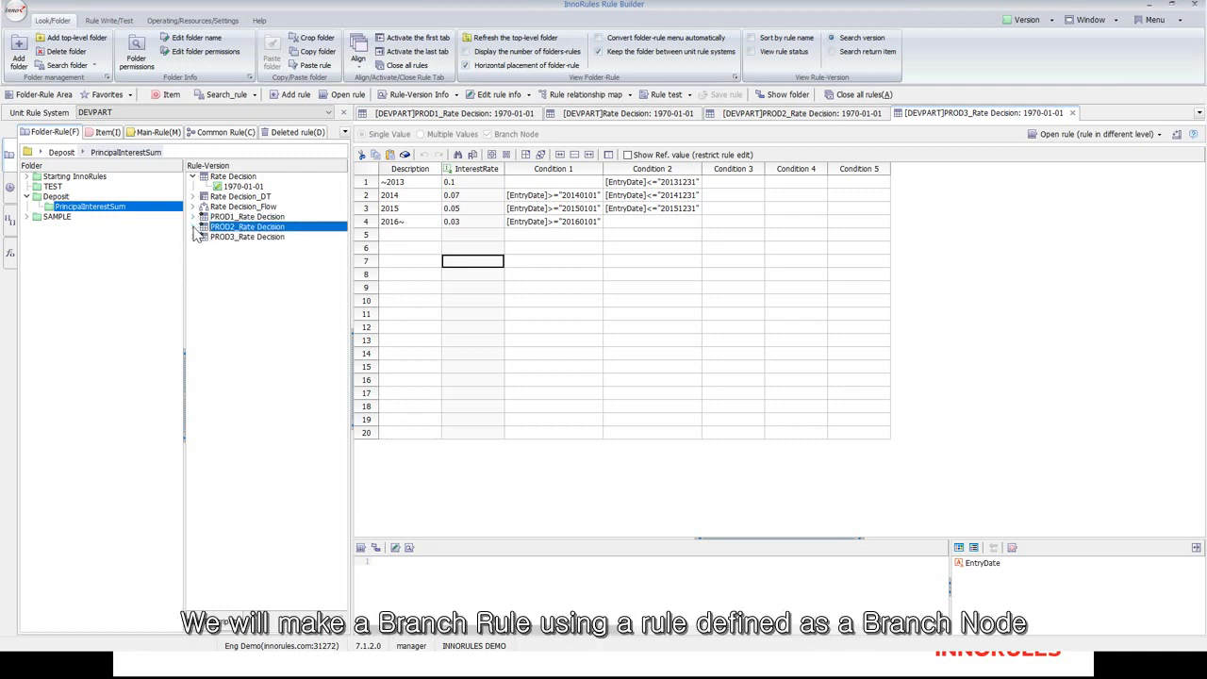
click(193, 176)
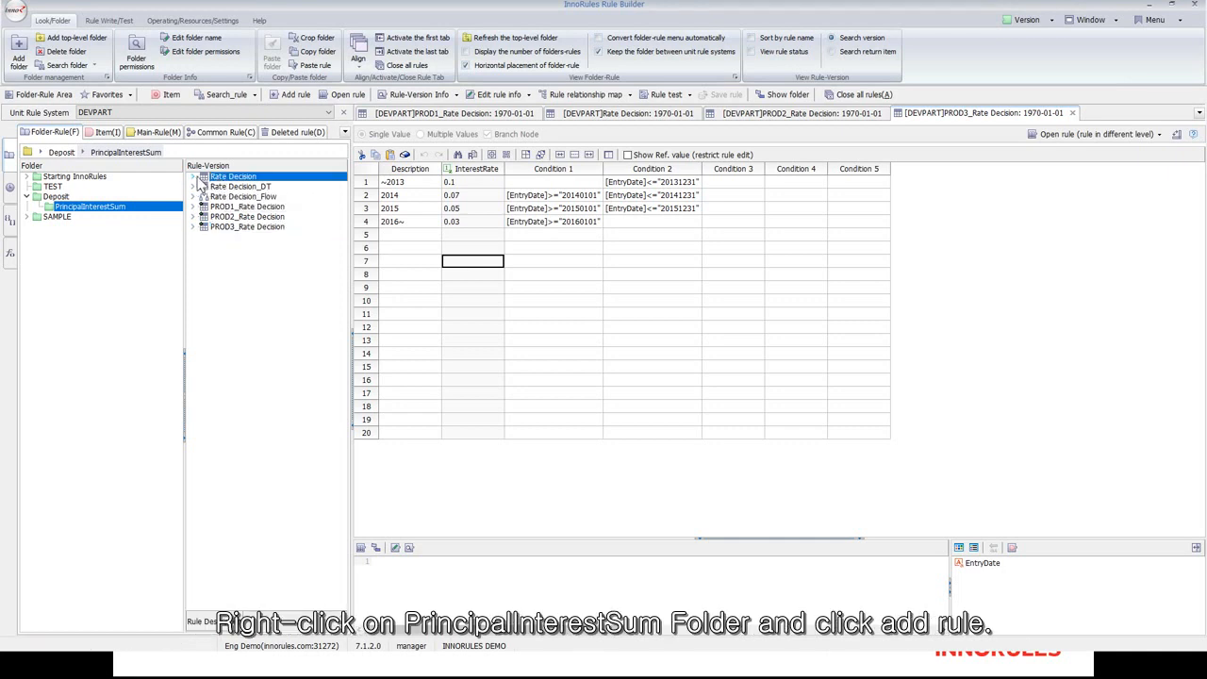
- Start adding a new rule in the PrincipalInterestSum folder and name it Rate Decision_BR
right_click(109, 208)
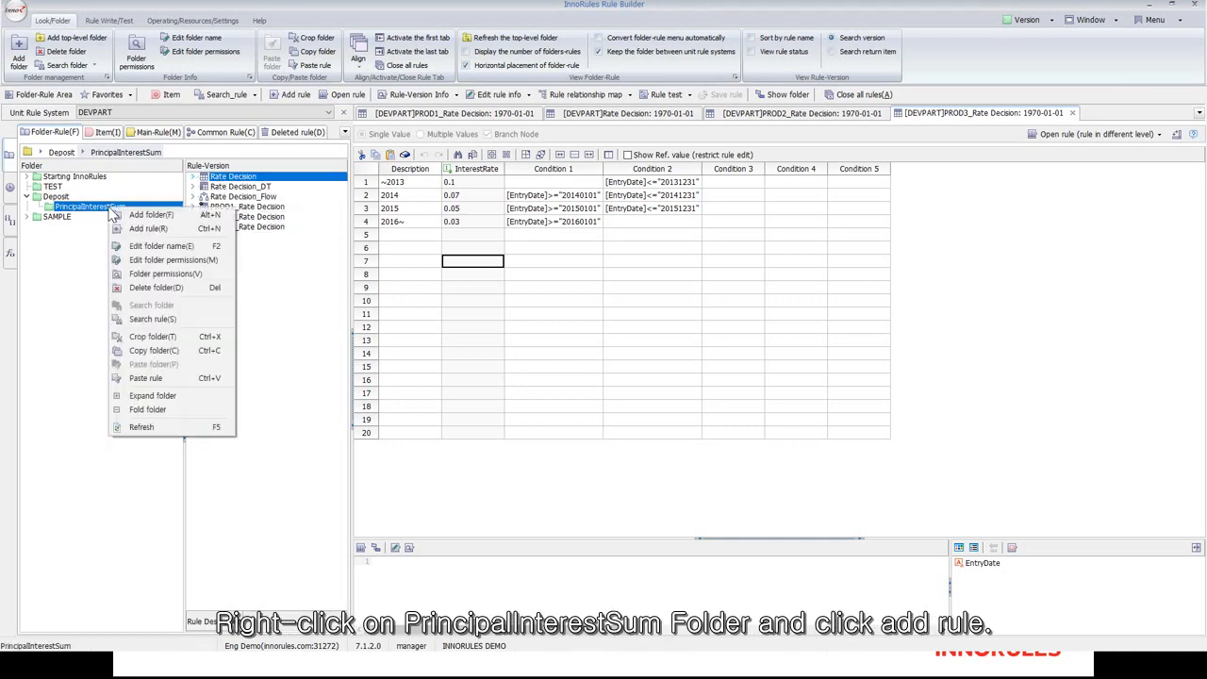
click(155, 230)
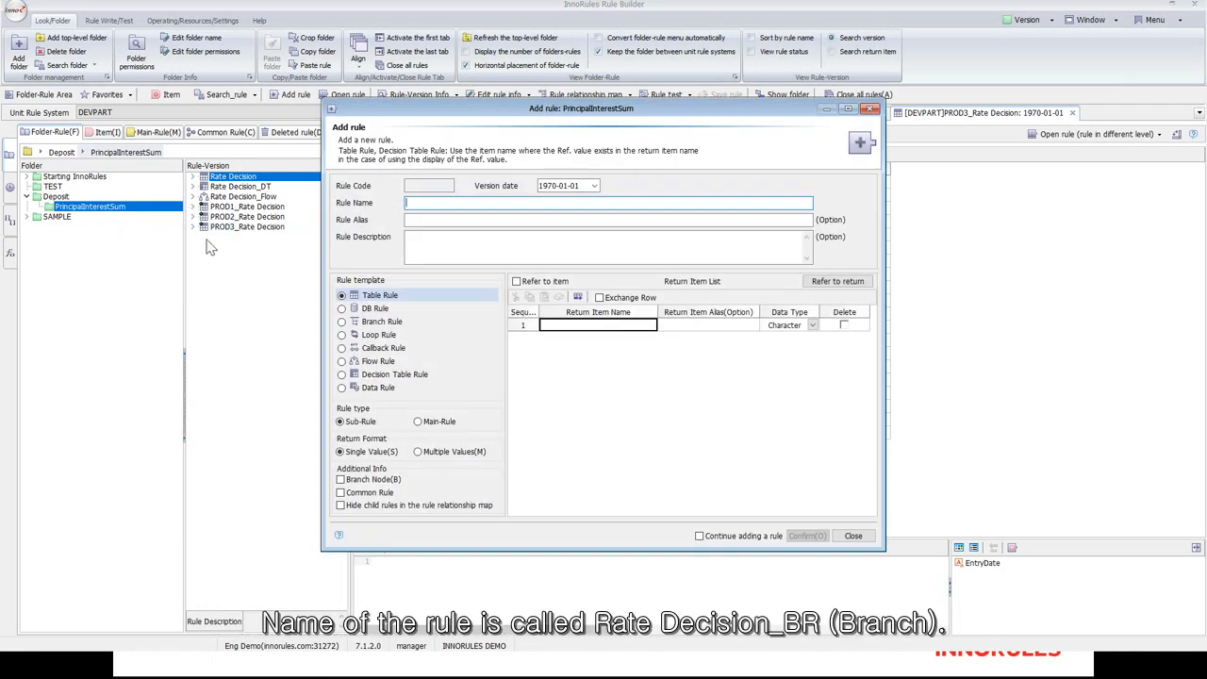
click(422, 202)
text(Rate Decision_Branc)
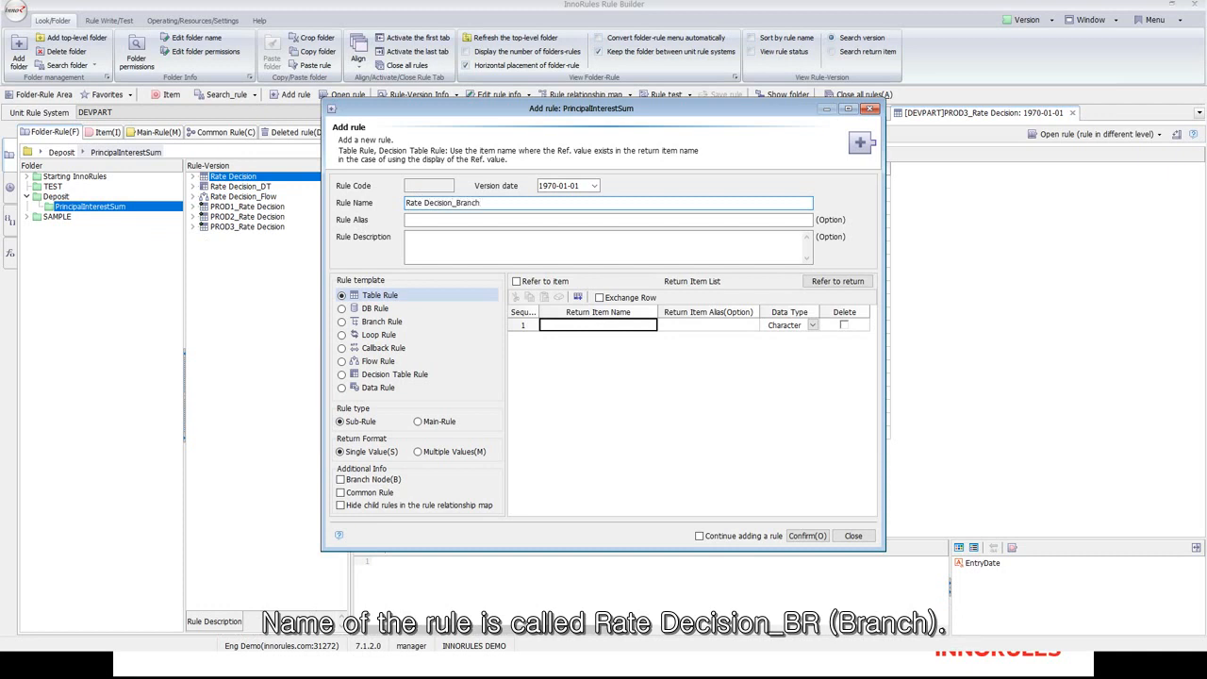
text(h)
key(BackSpace)
key(BackSpace)
key(BackSpace)
key(BackSpace)
key(BackSpace)
text(R)
- Make the new rule a single-value Branch Rule with return item InterestRate of type Number, and confirm its creation
click(382, 323)
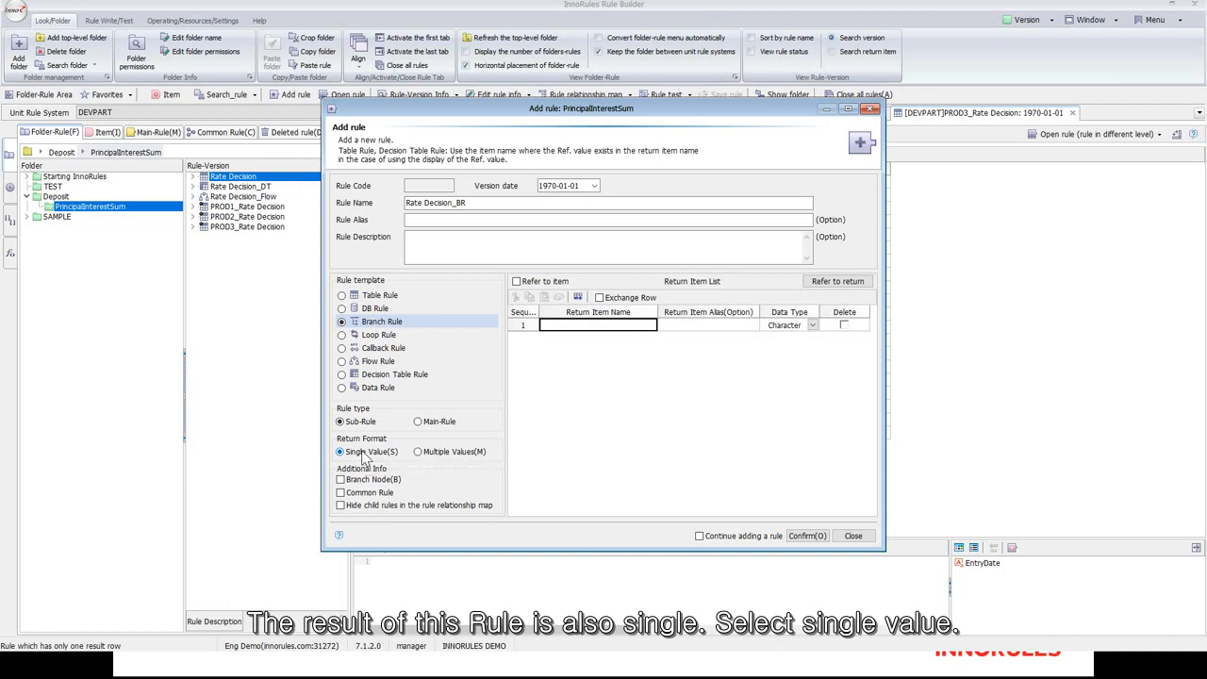
click(572, 323)
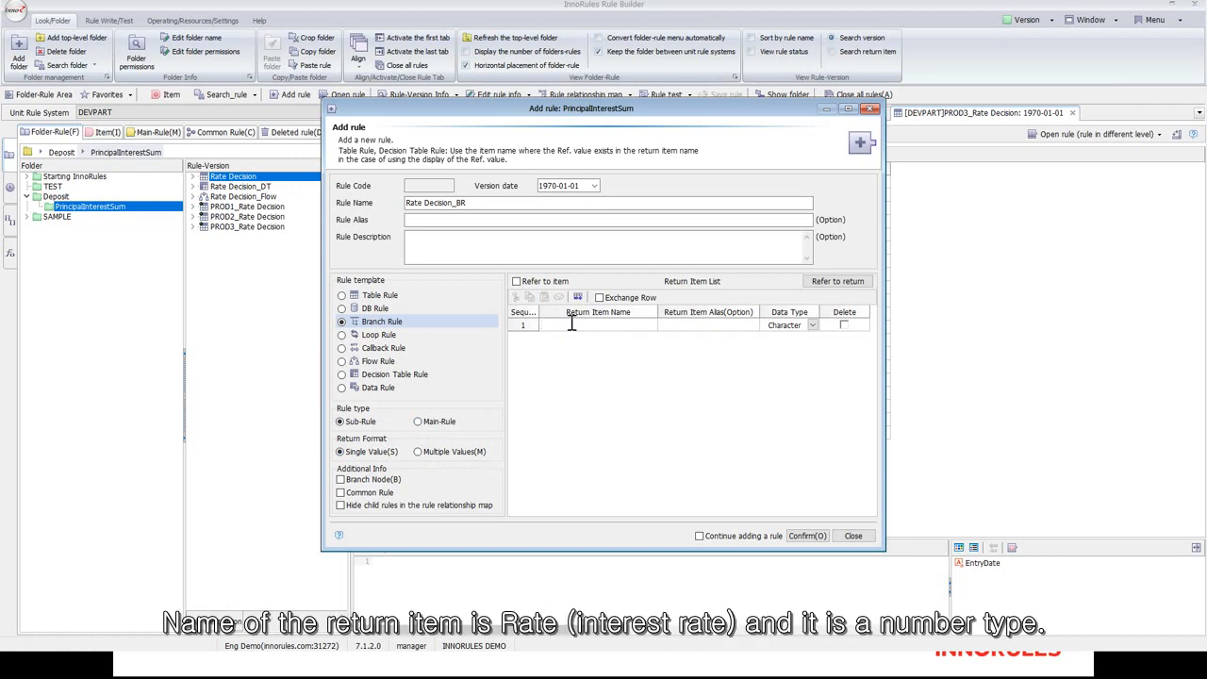
text(InterestRate)
click(779, 325)
click(791, 347)
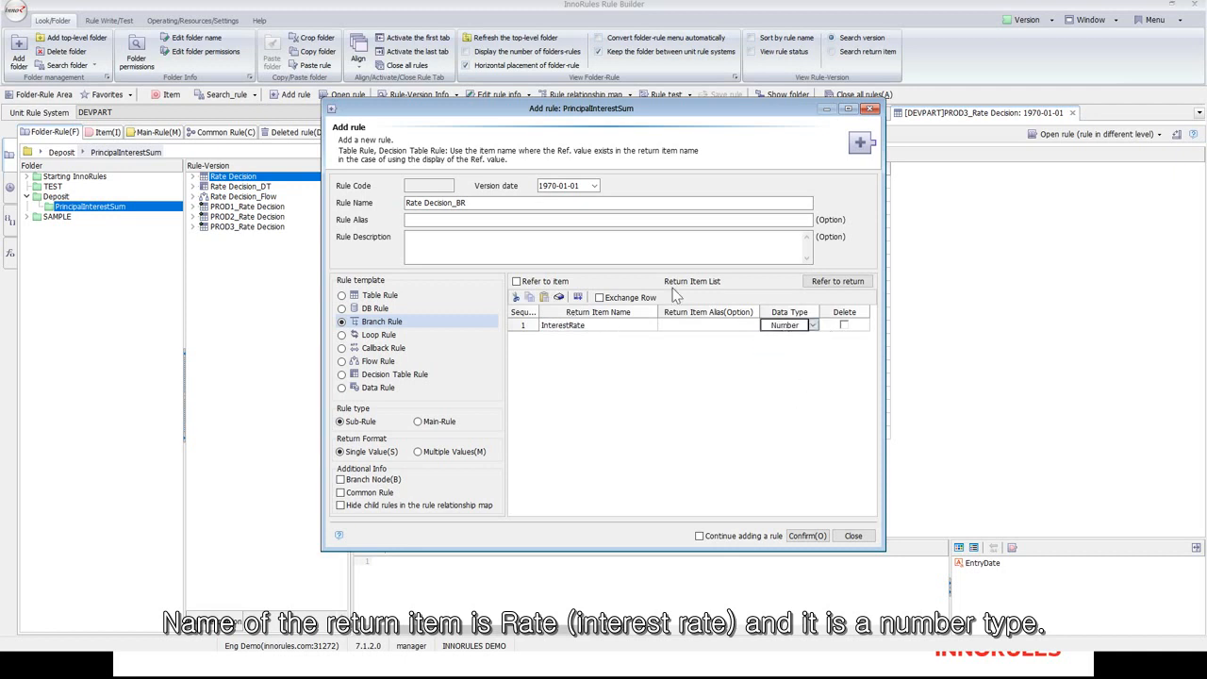
click(808, 536)
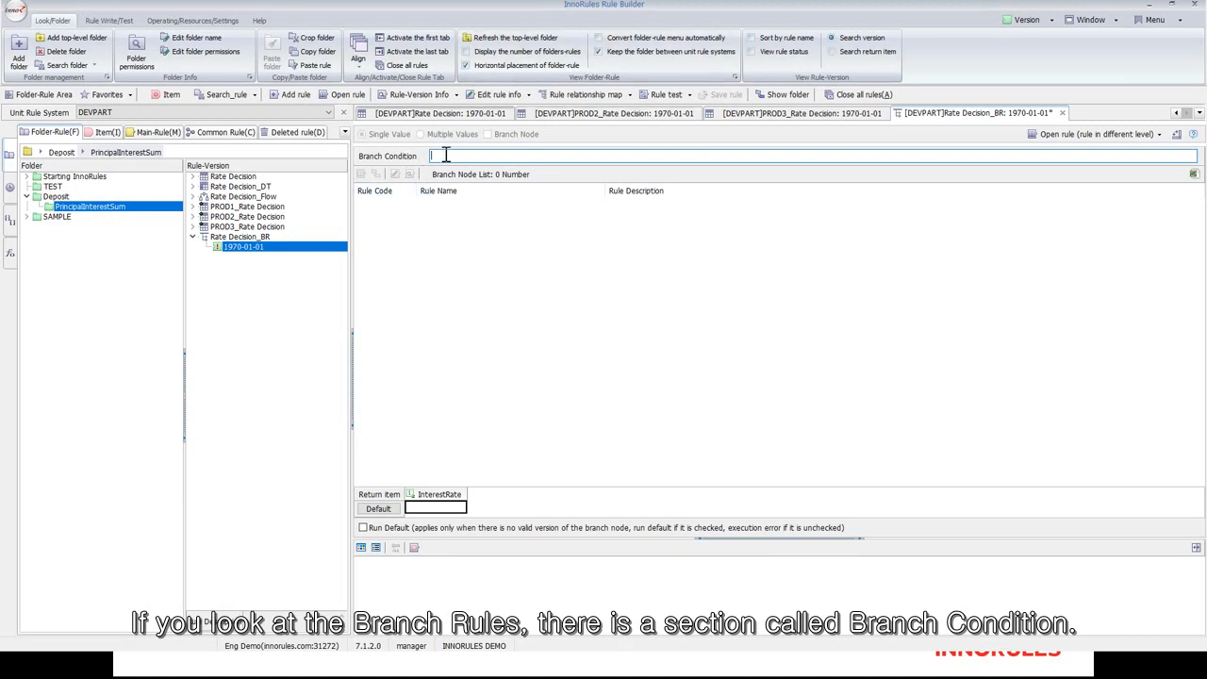
- Set the branch condition of Rate Decision_BR to [ProductCode]_Rate Decision and save the rule
text([ProductCode)
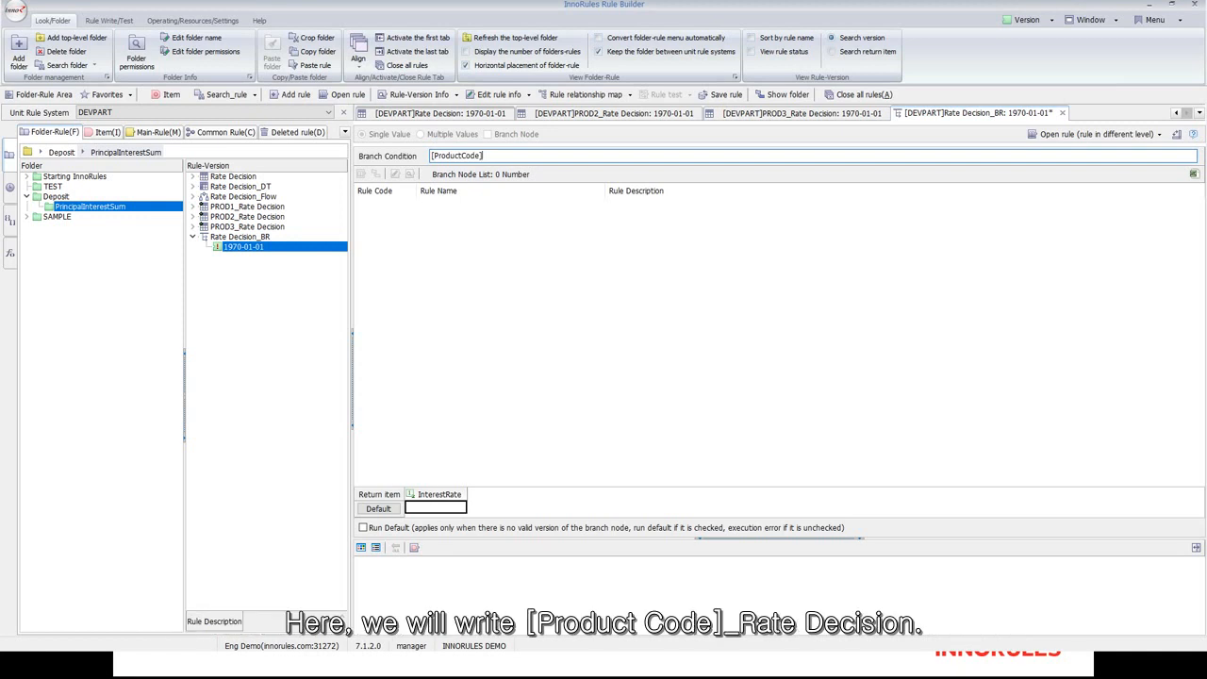
text(_Rate Decision)
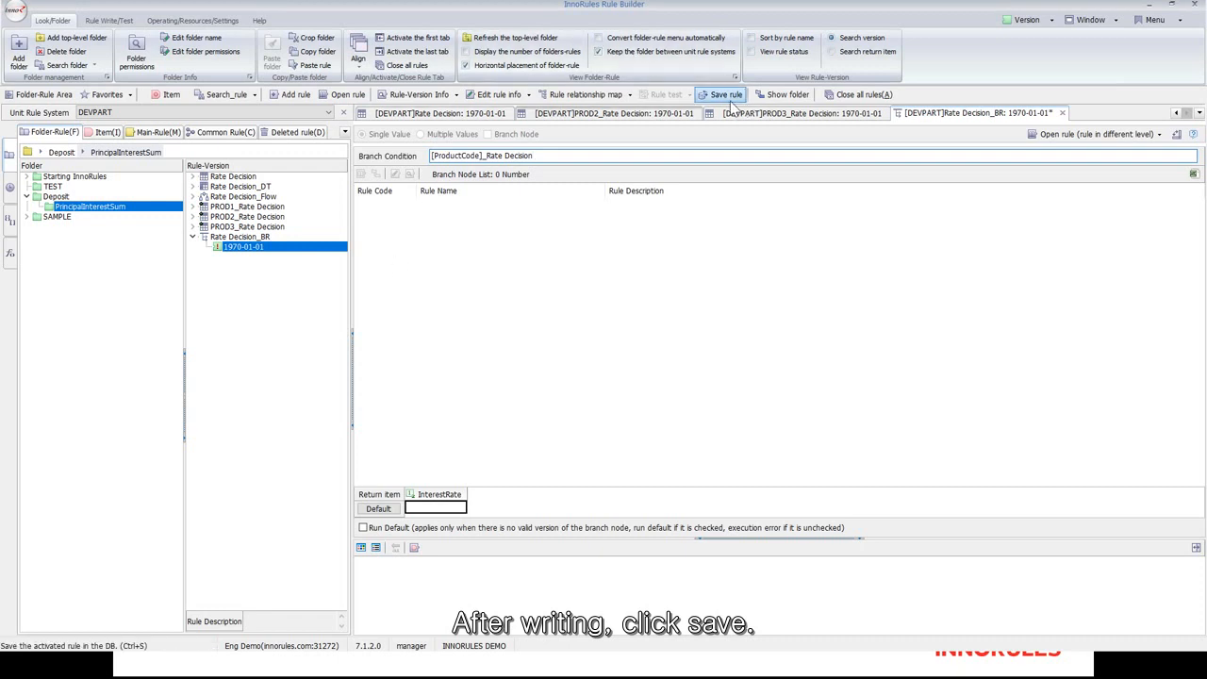
click(728, 97)
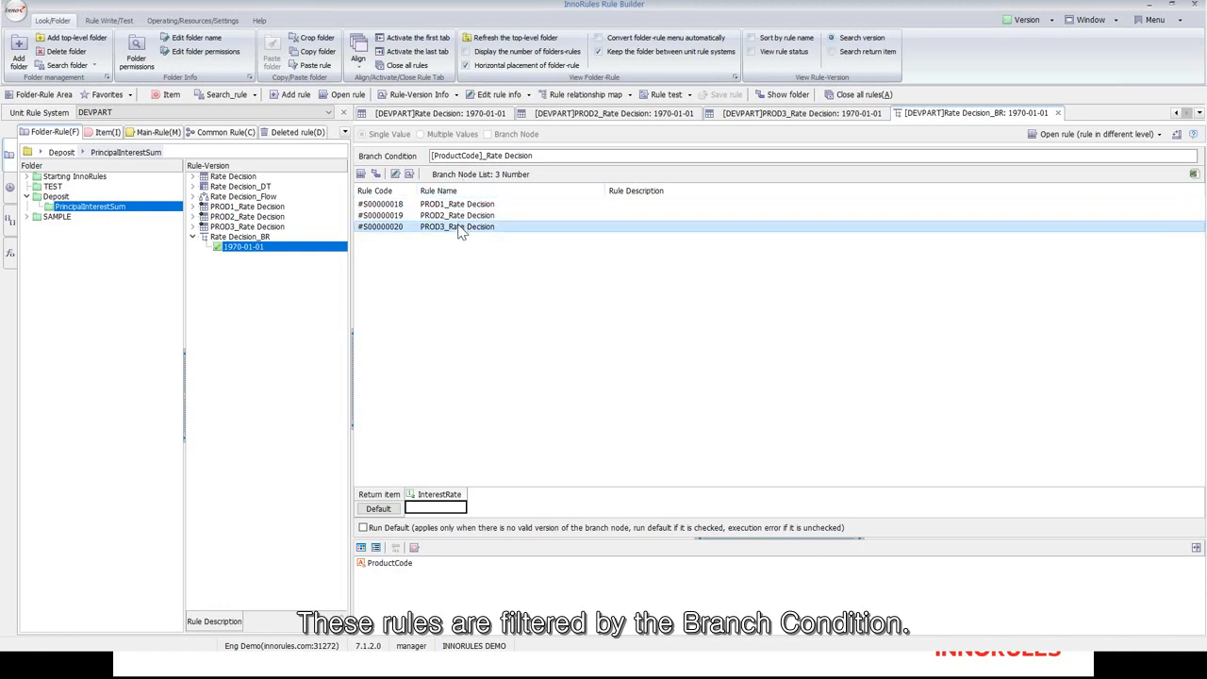
- Compare the ProductCode and _Rate Decision parts of the branch condition with the rules in the branch node list
click(435, 156)
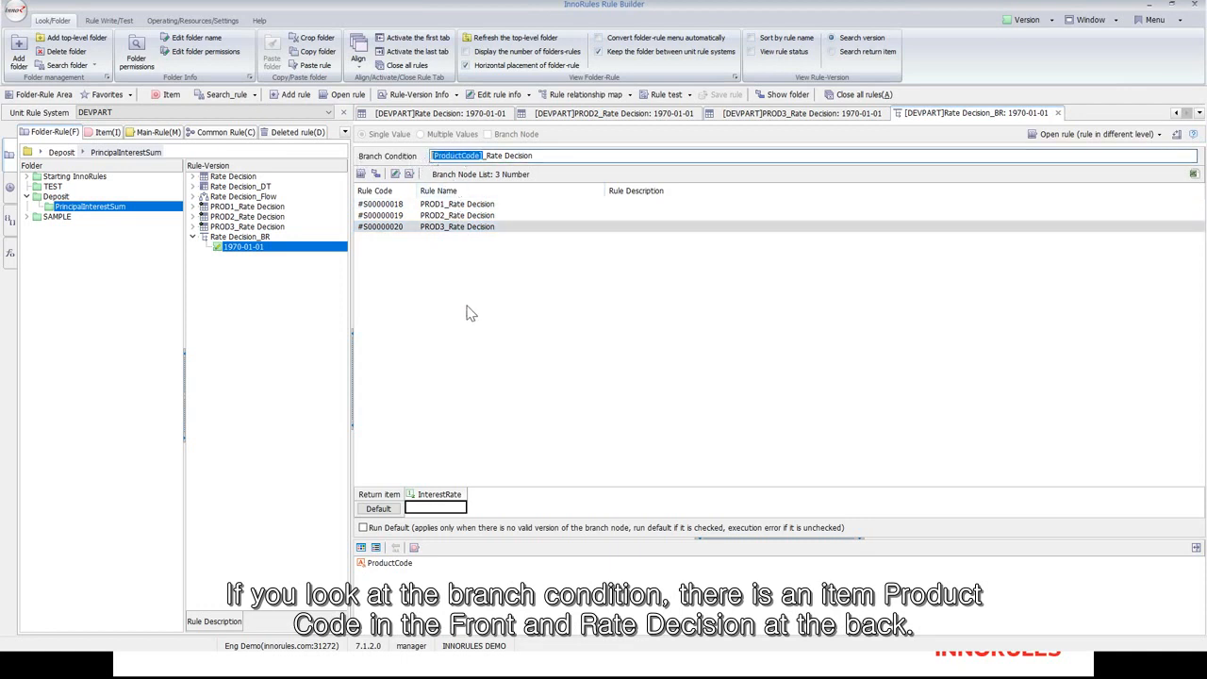
click(489, 157)
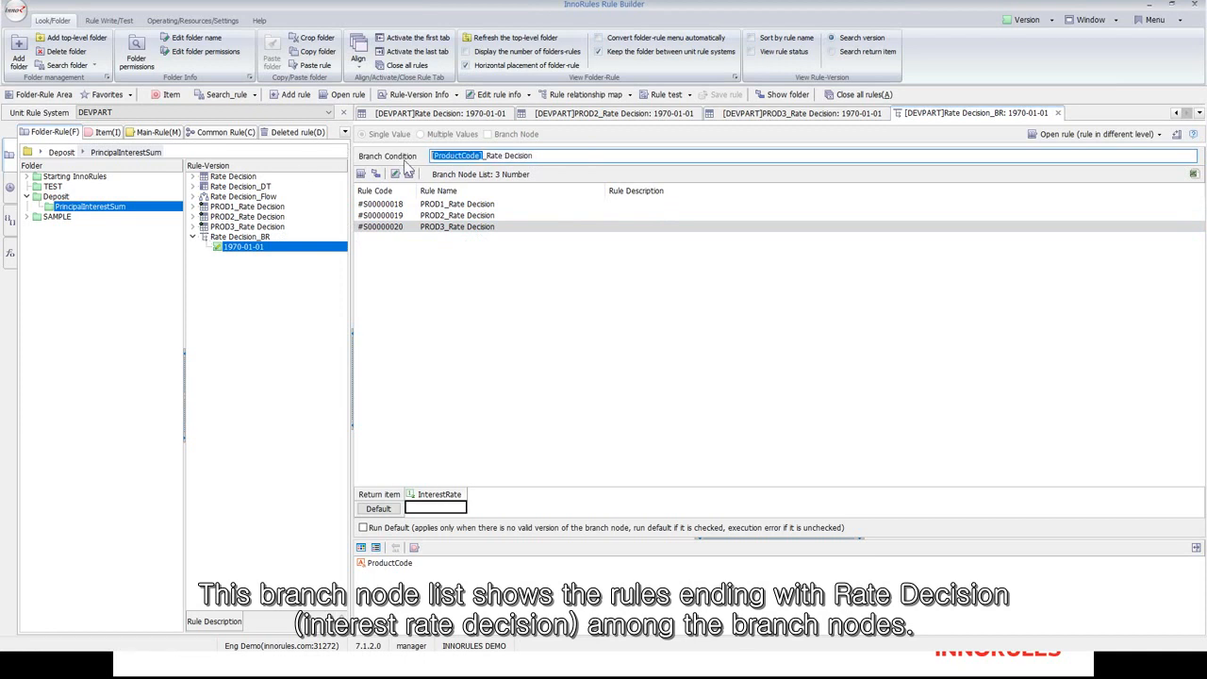
drag(482, 158, 570, 157)
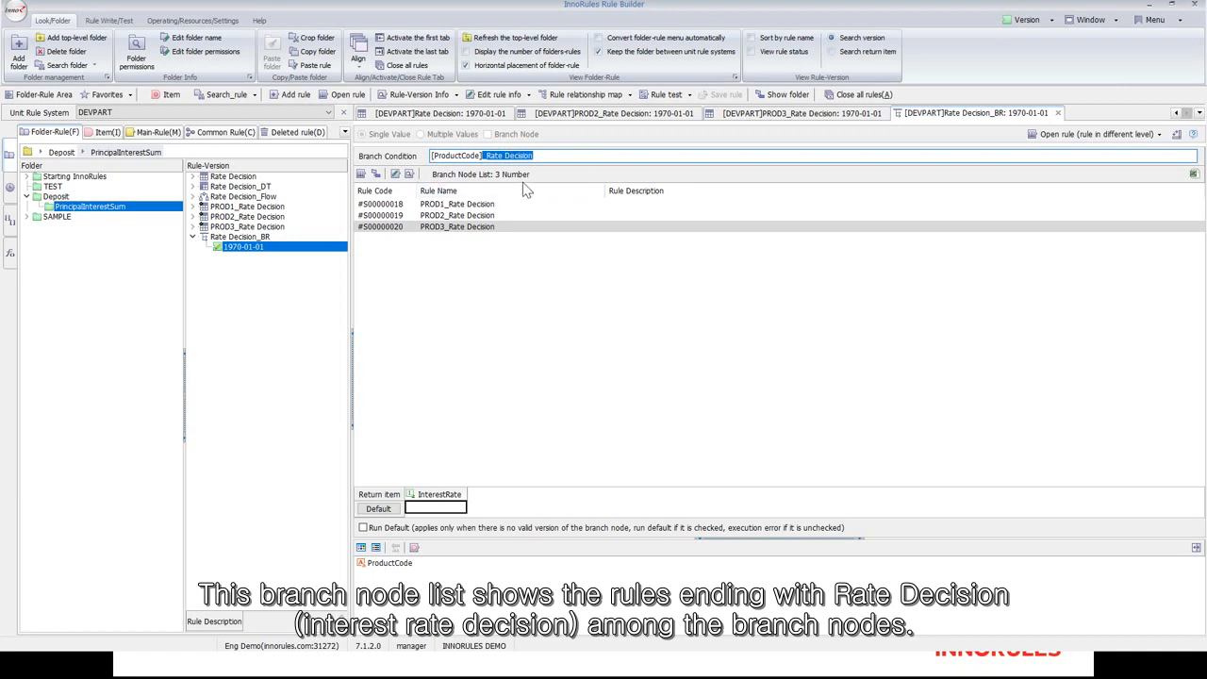
click(462, 215)
click(466, 228)
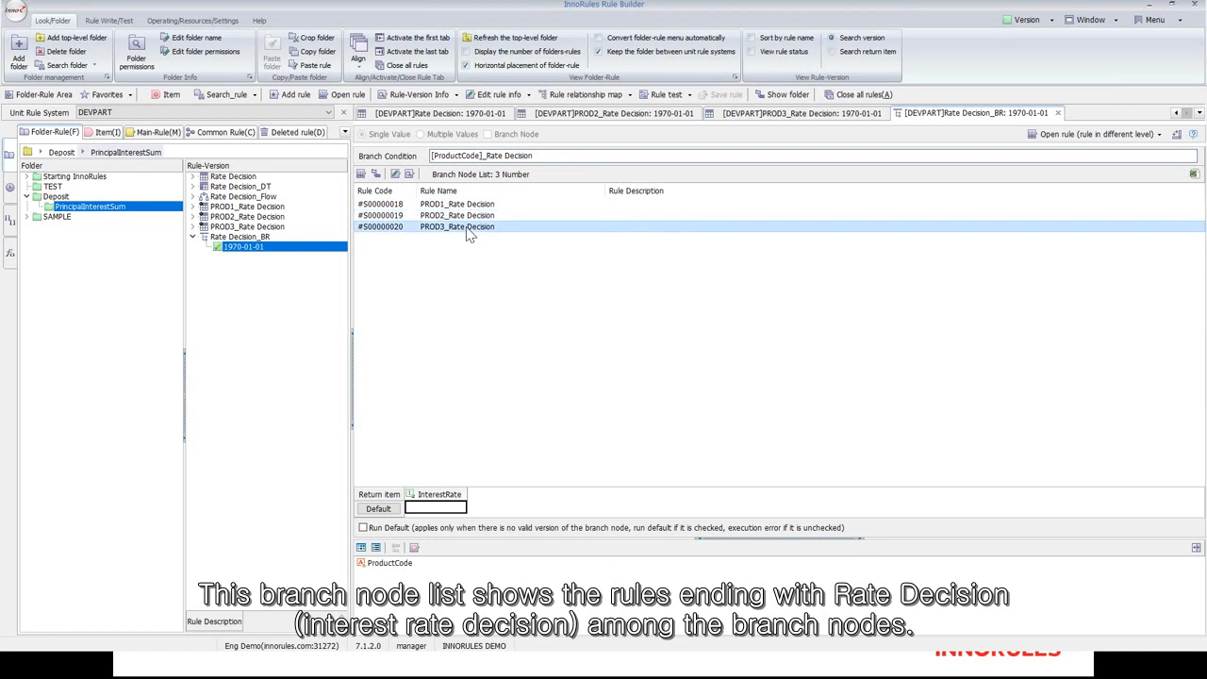
- Open the rule test for Rate Decision_BR, uncover the branch settings behind it, and check its input items against the branch condition and nodes
click(657, 98)
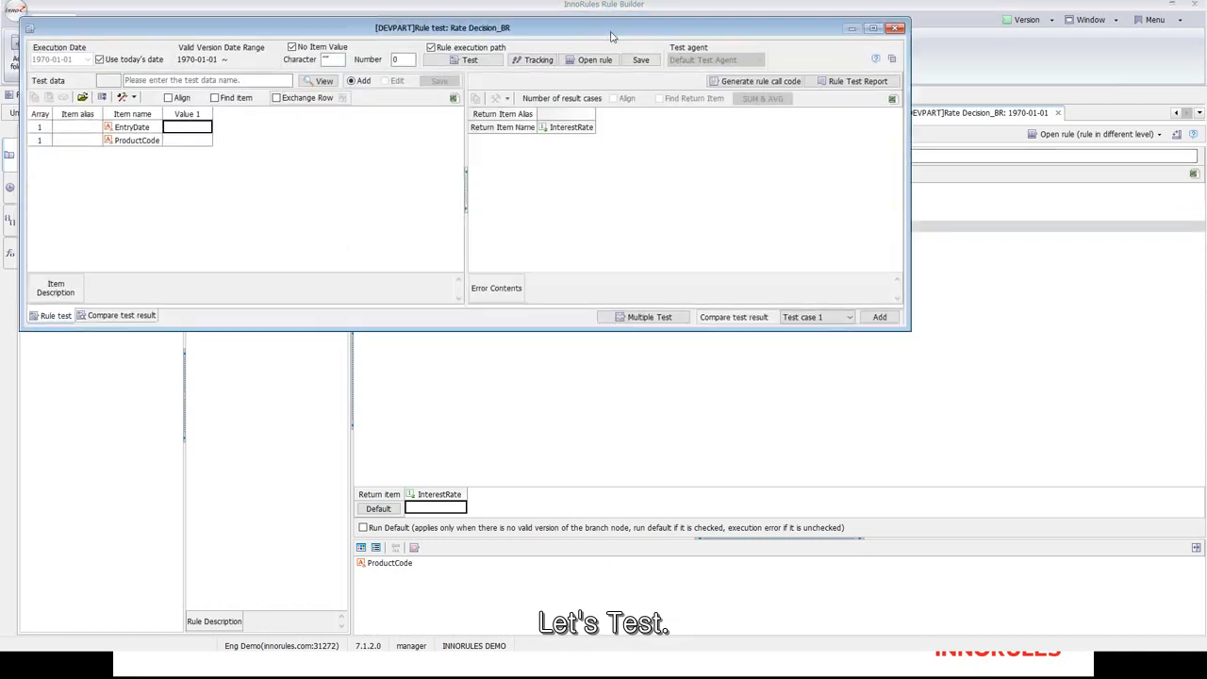
drag(601, 25, 741, 253)
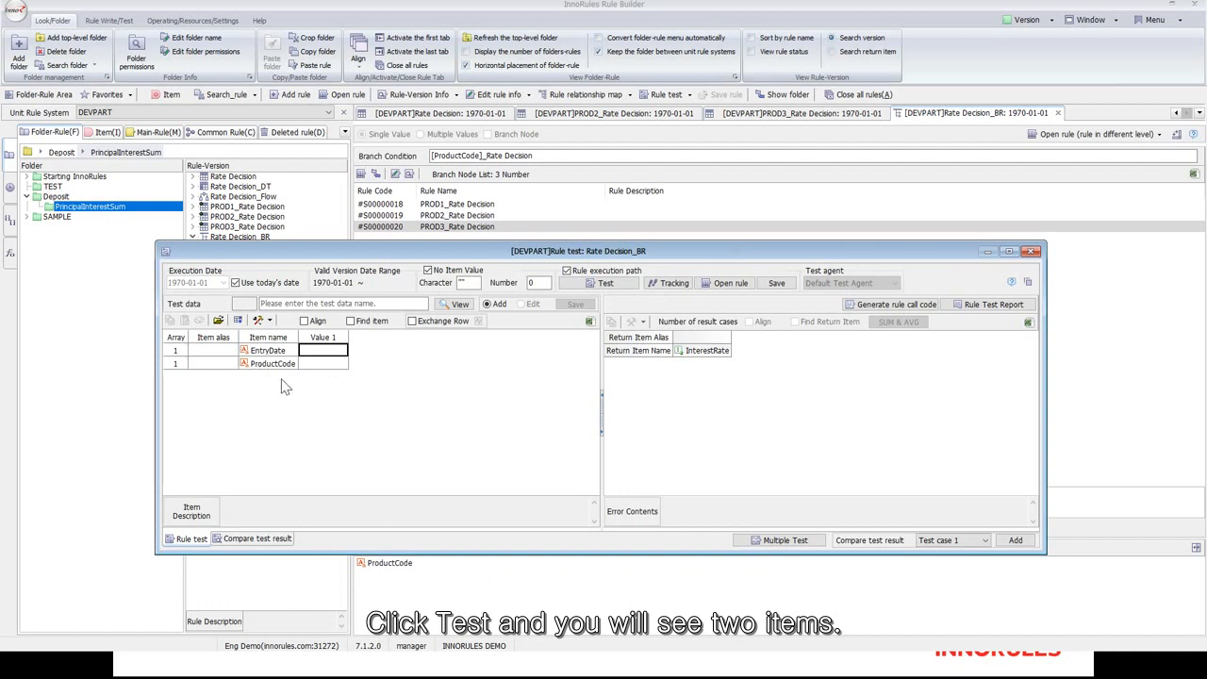
click(426, 160)
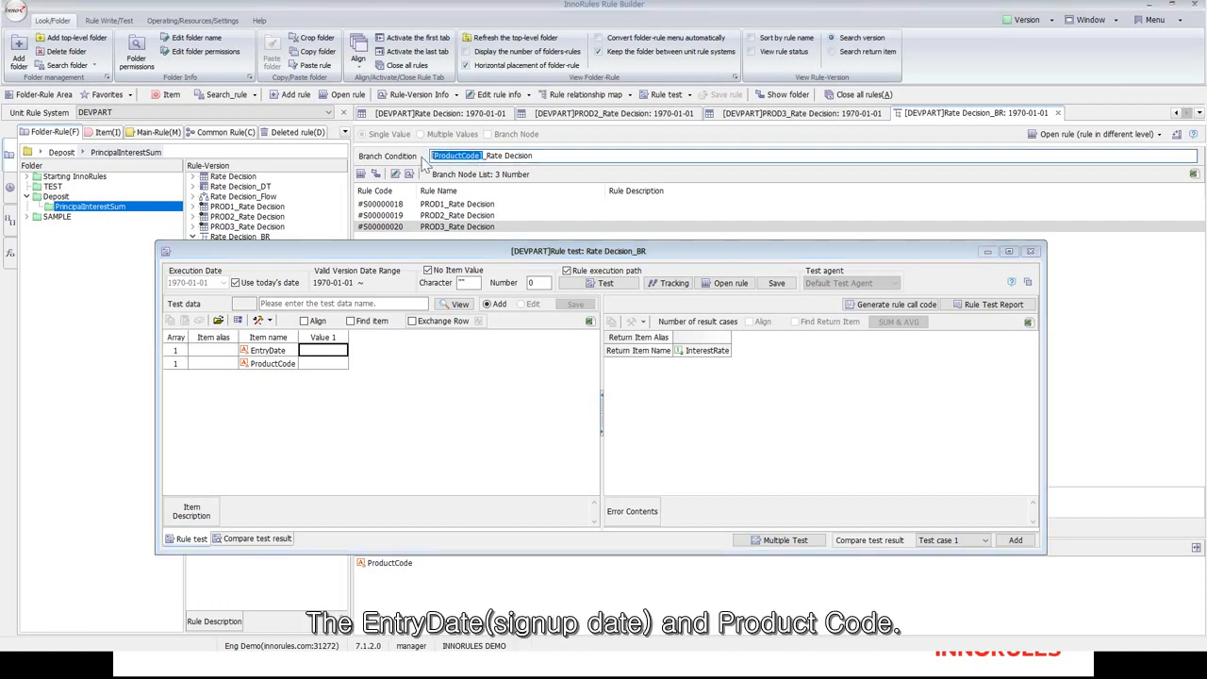
click(467, 204)
click(467, 217)
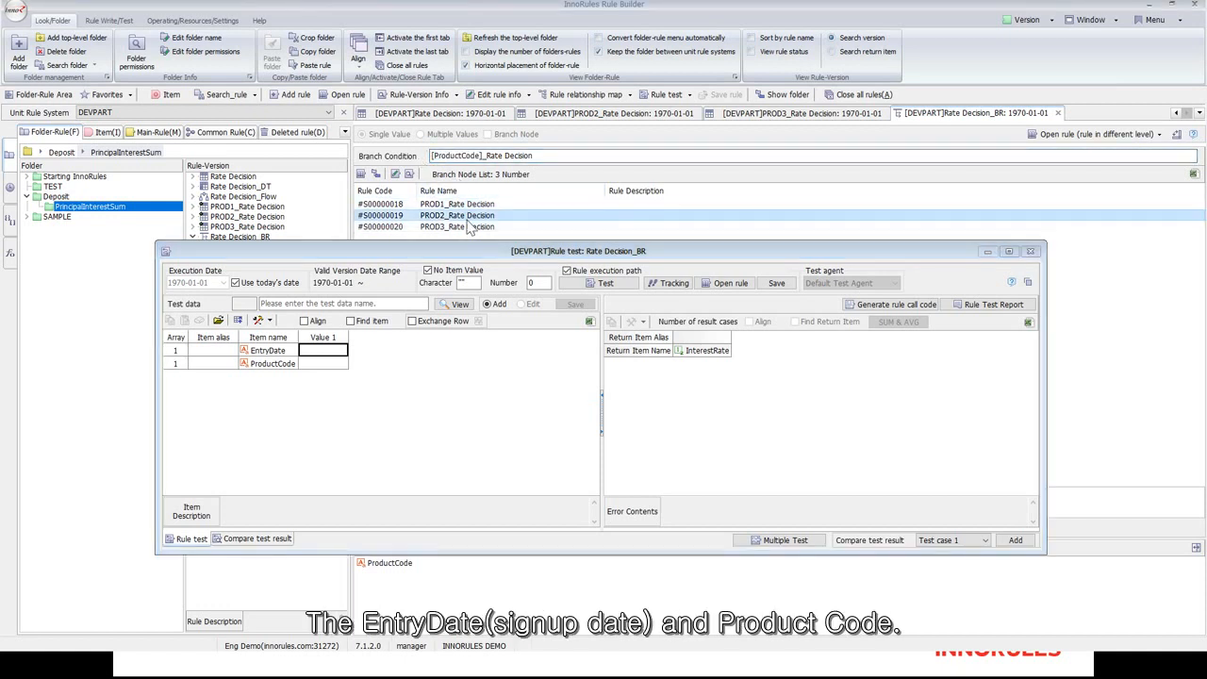
click(465, 228)
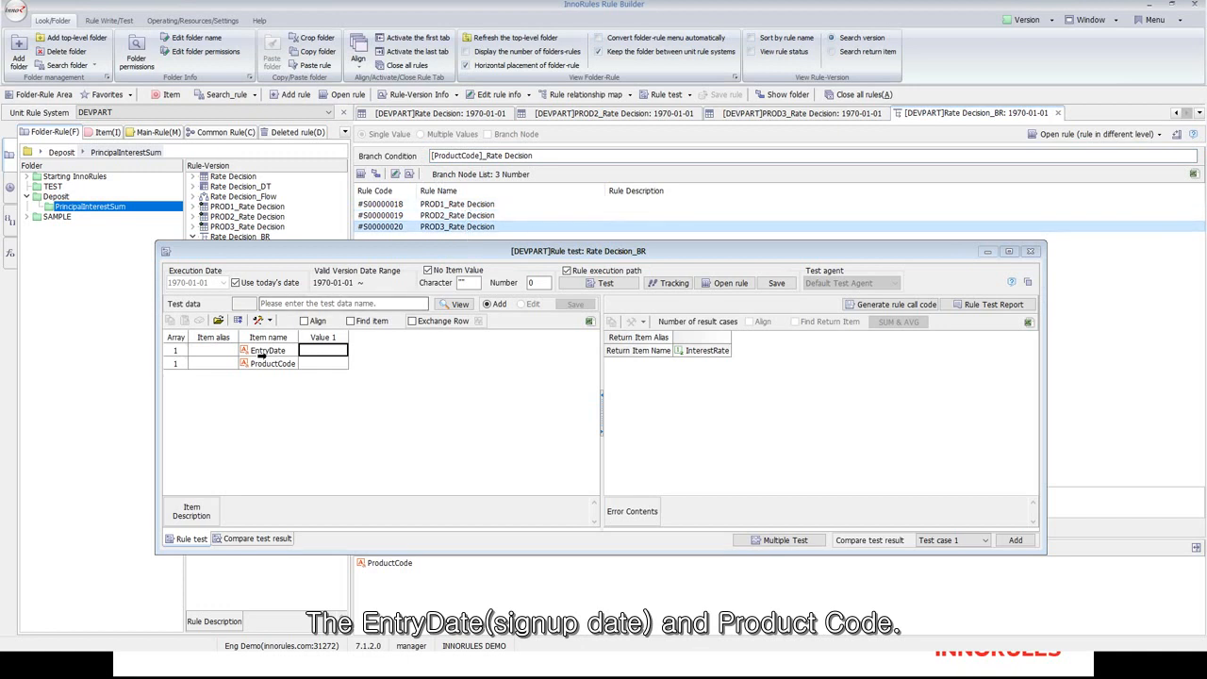
- Enter EntryDate 20160205 and ProductCode PROD2 as test values and run the test
double_click(322, 351)
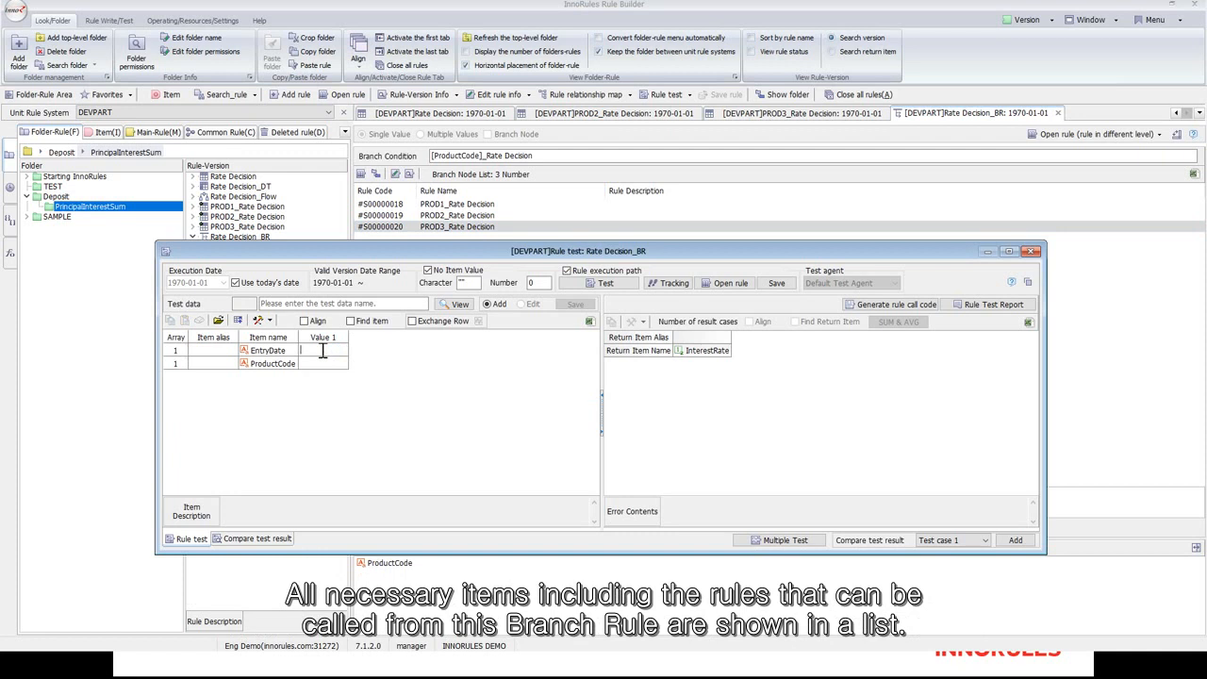
text(2016)
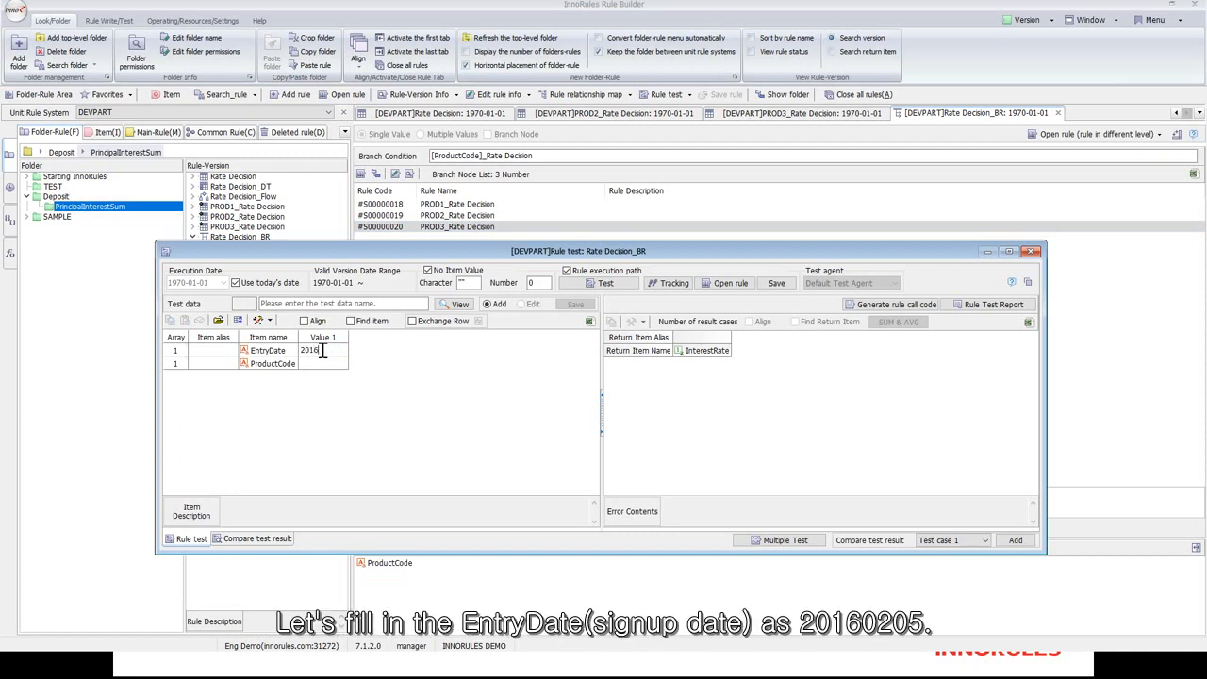
text(0205)
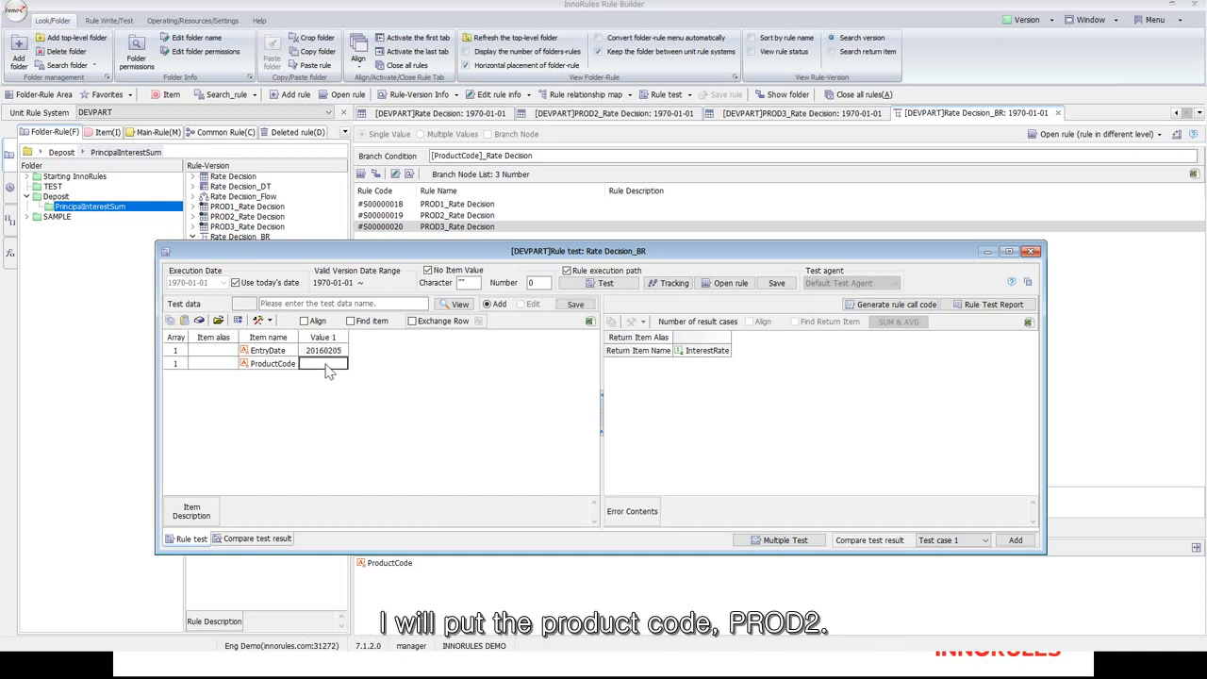
click(325, 364)
text(PROD2)
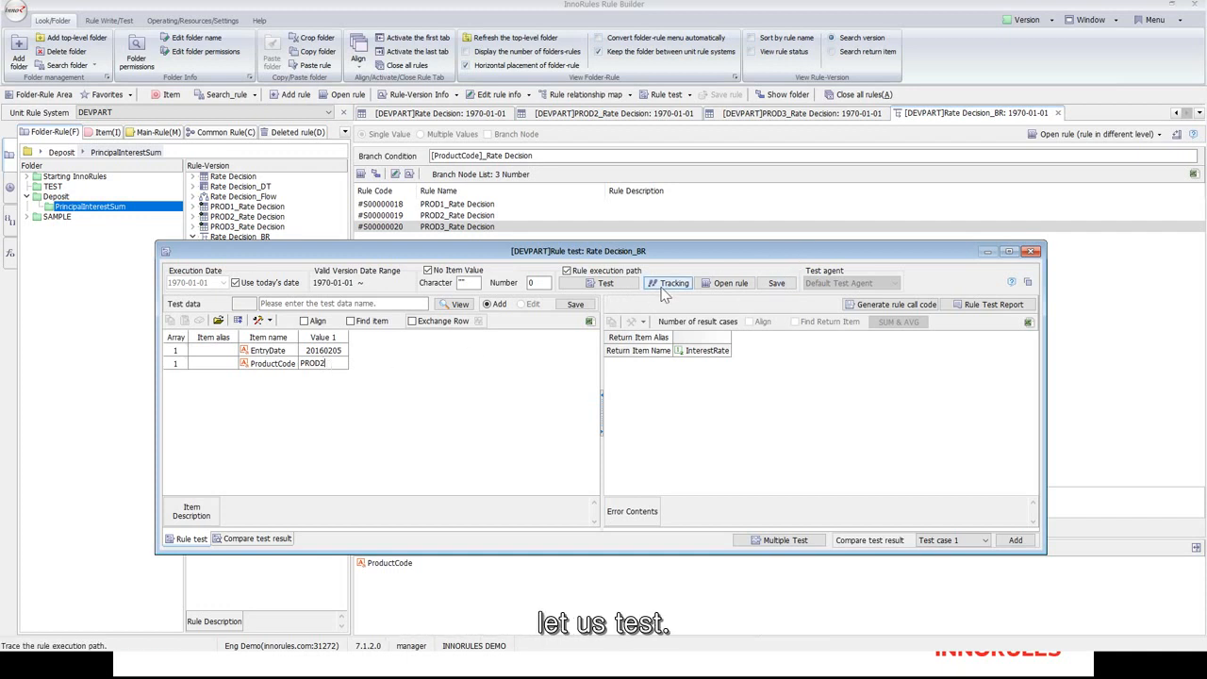
click(609, 288)
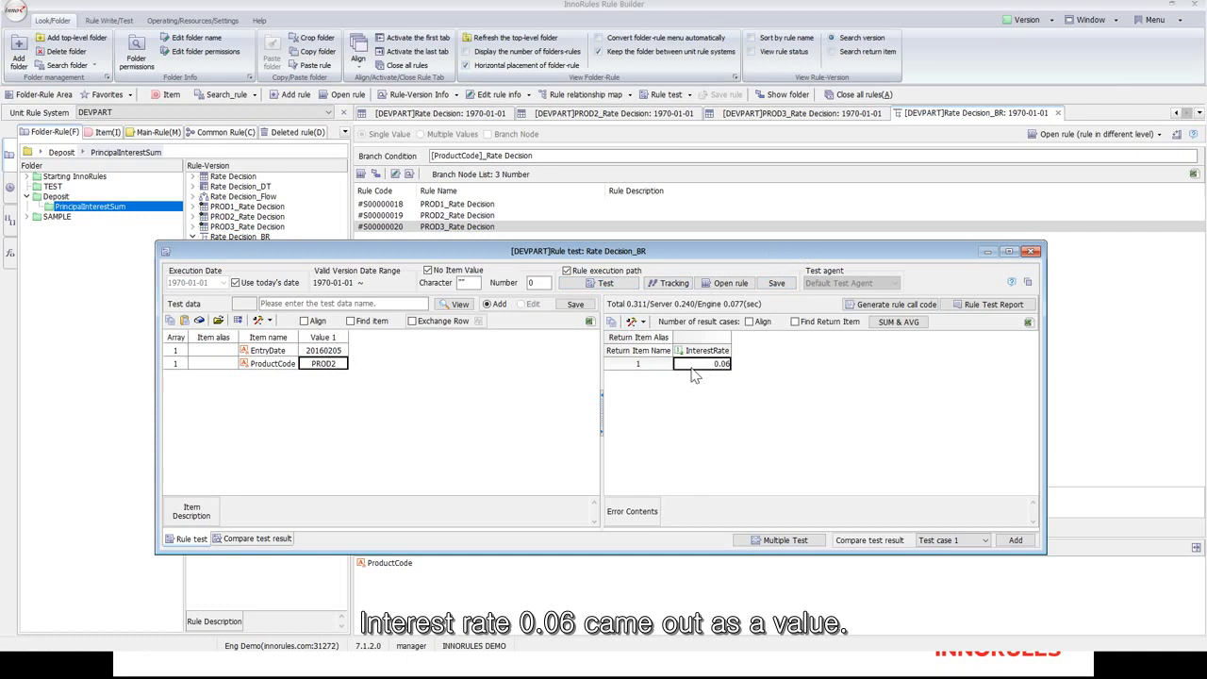
- Trace the execution path of the tested rule, close the test window and enlarge the execution path area
click(671, 283)
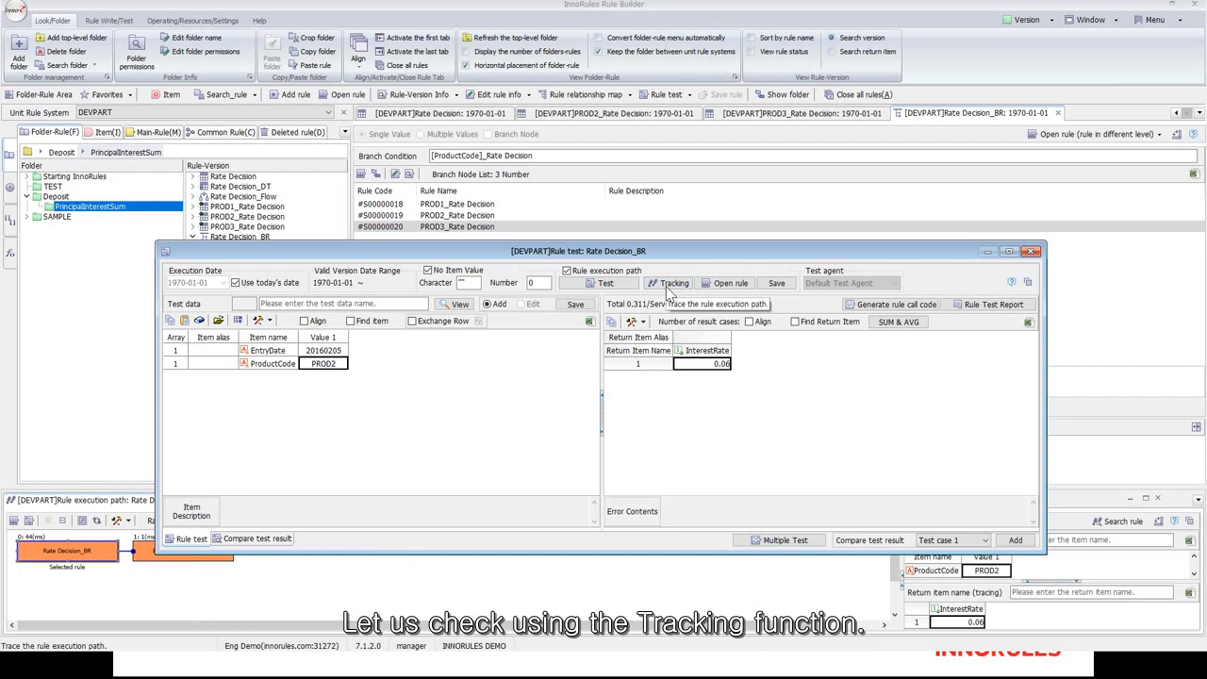
click(1032, 251)
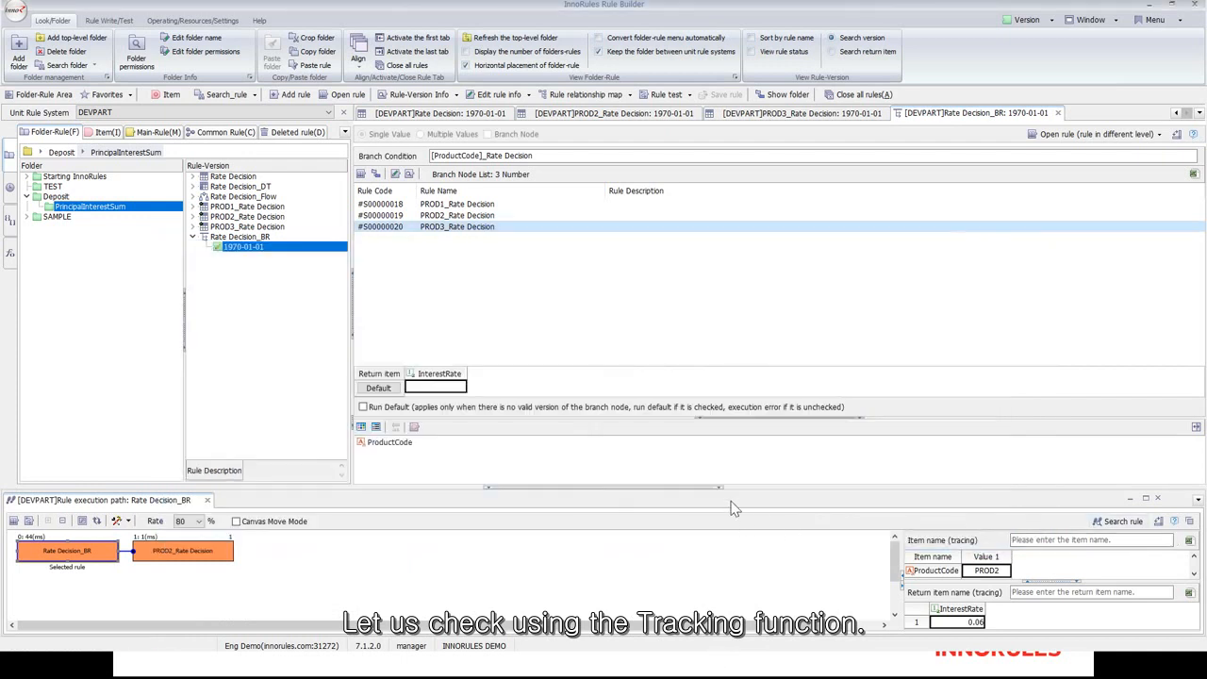
drag(730, 487, 730, 437)
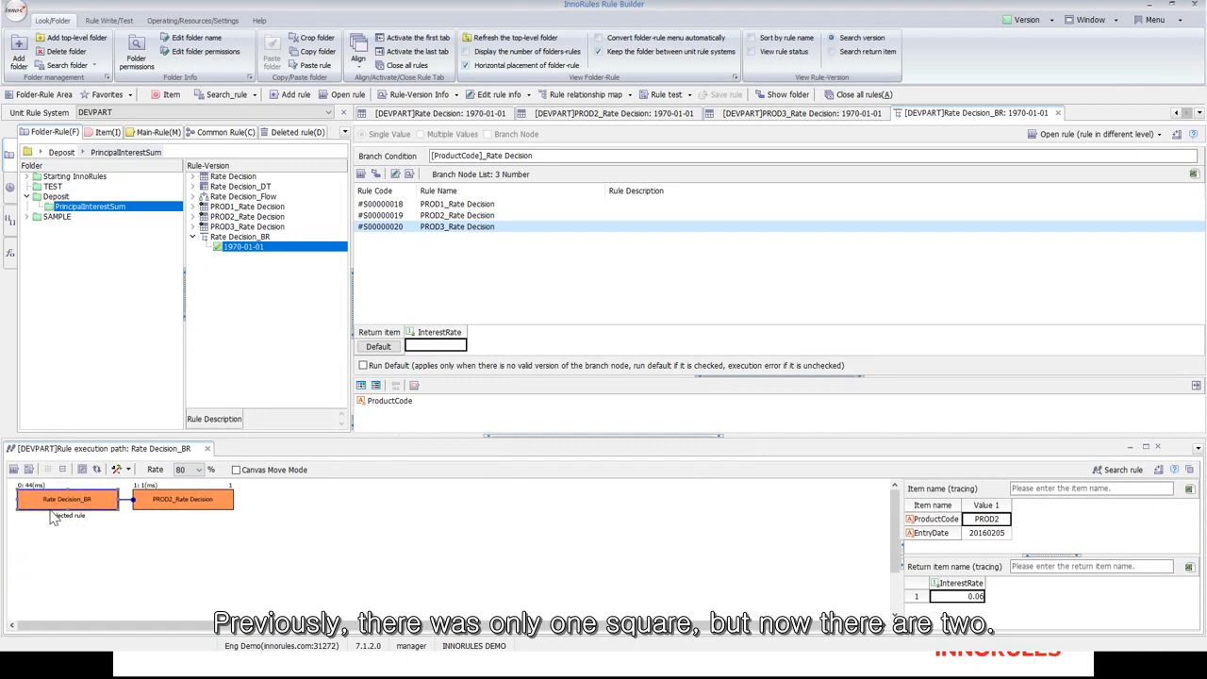
- Inspect the Rate Decision_BR and PROD2_Rate Decision nodes in the execution path, and open the Rate Decision_BR rule from its node
click(184, 504)
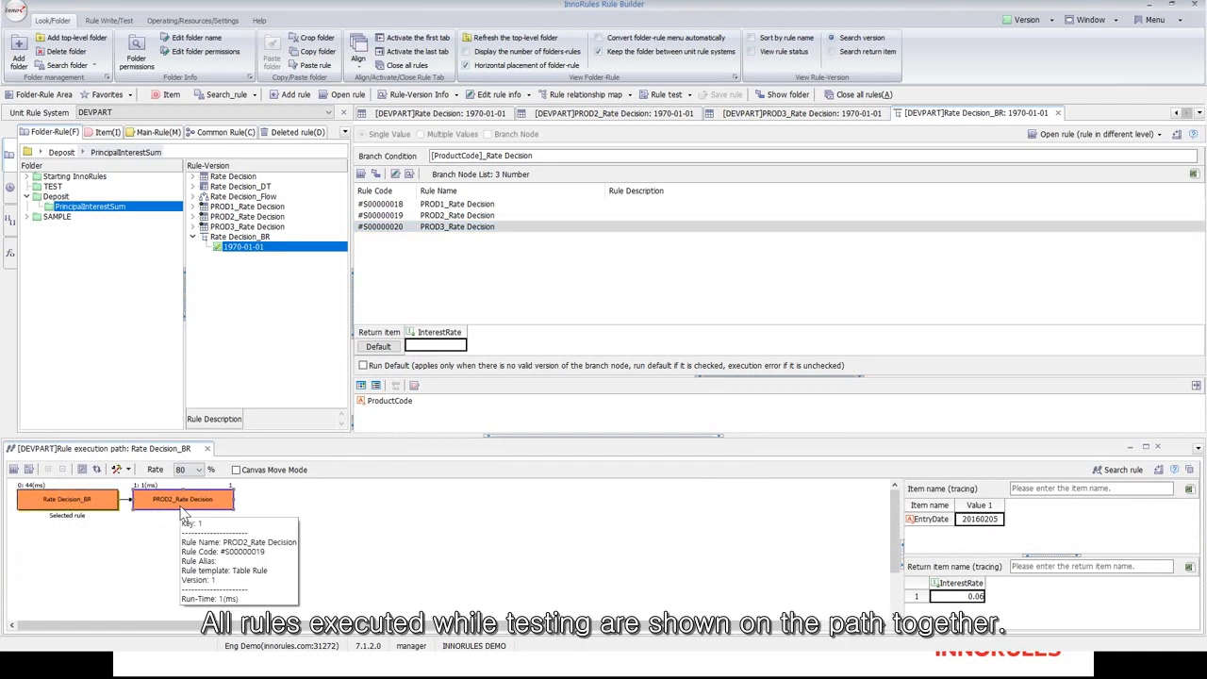
click(108, 507)
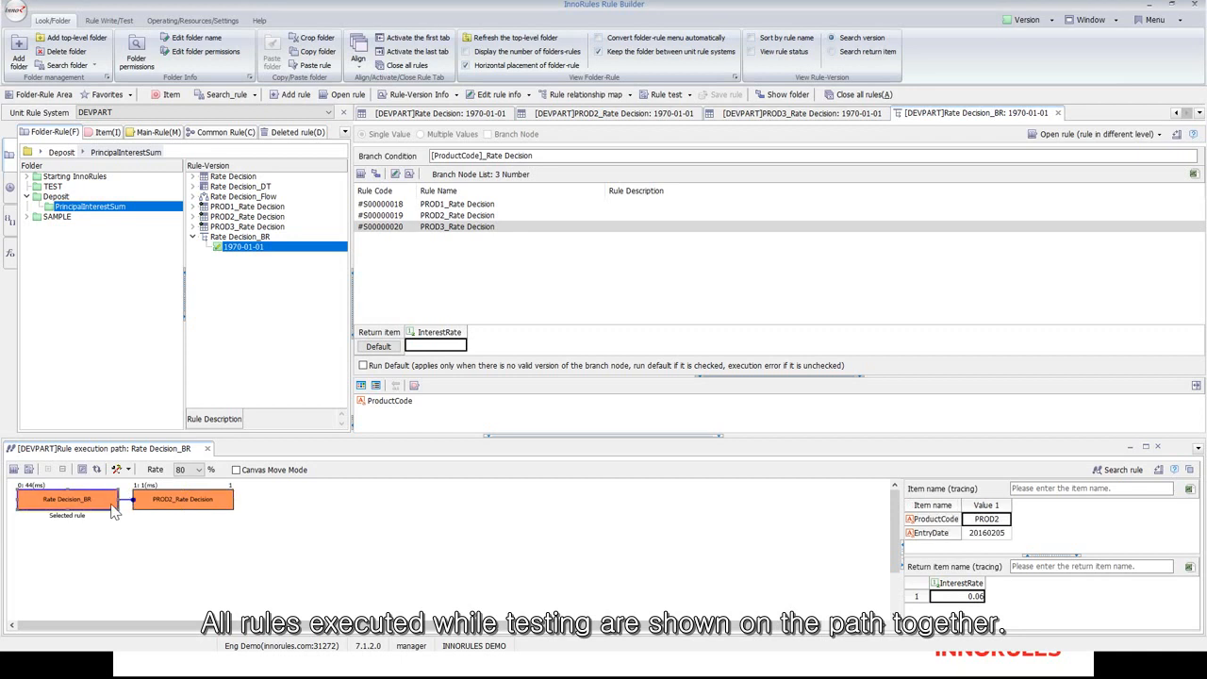
mouse_move(187, 509)
mouse_move(58, 510)
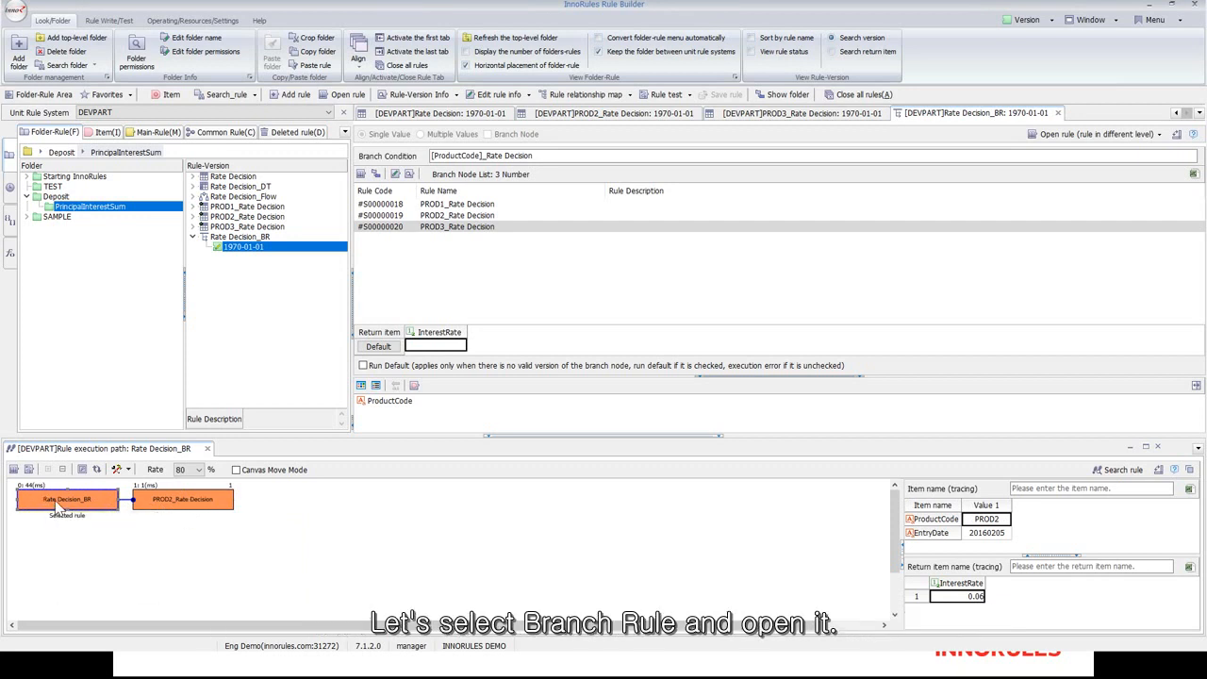
right_click(59, 507)
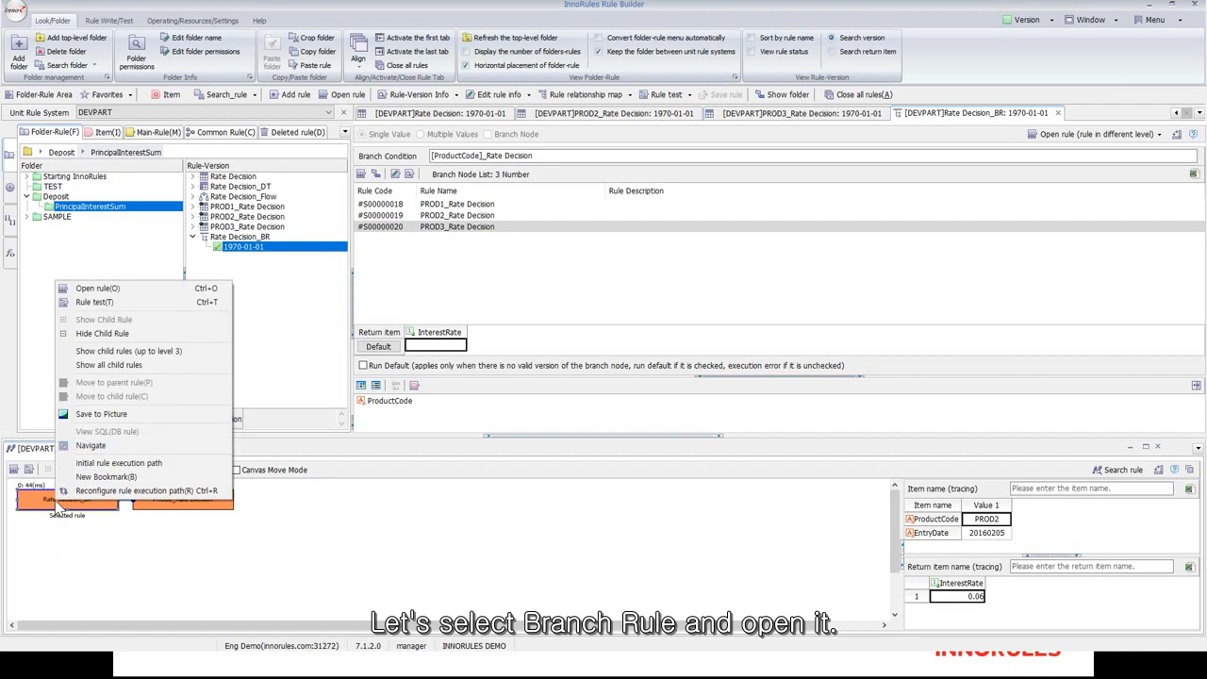
click(136, 289)
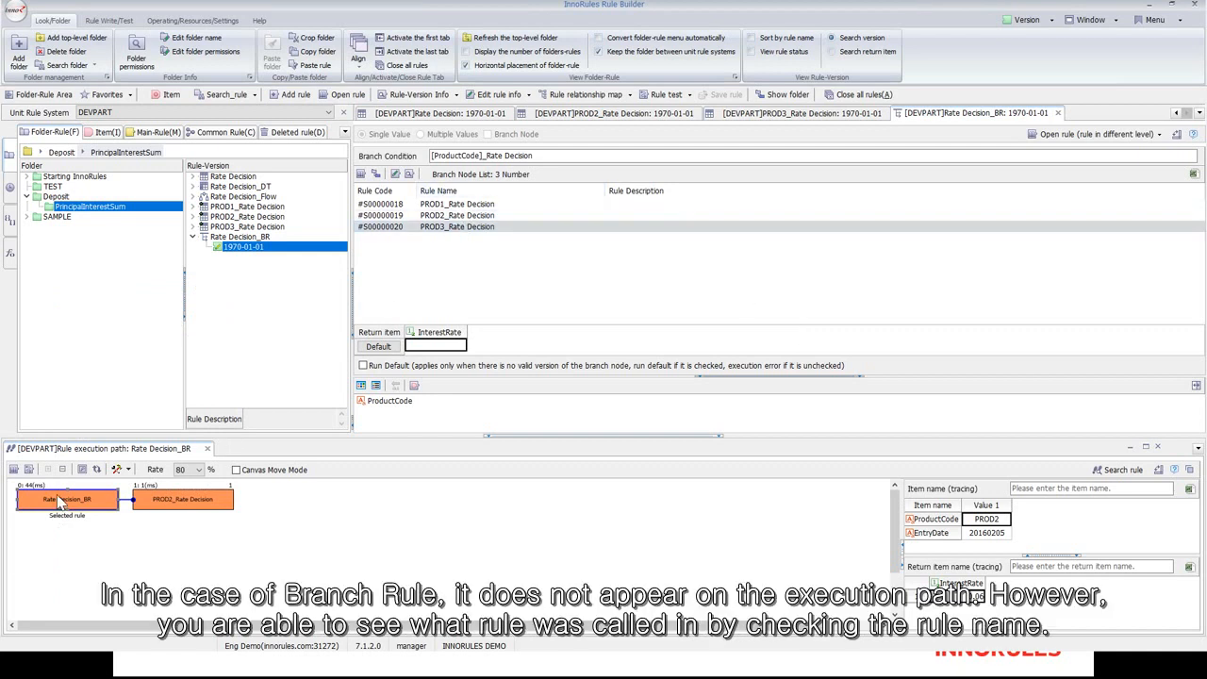
- Open the PROD2_Rate Decision rule from the execution path and check the interest rate in its 2016~ row
click(198, 507)
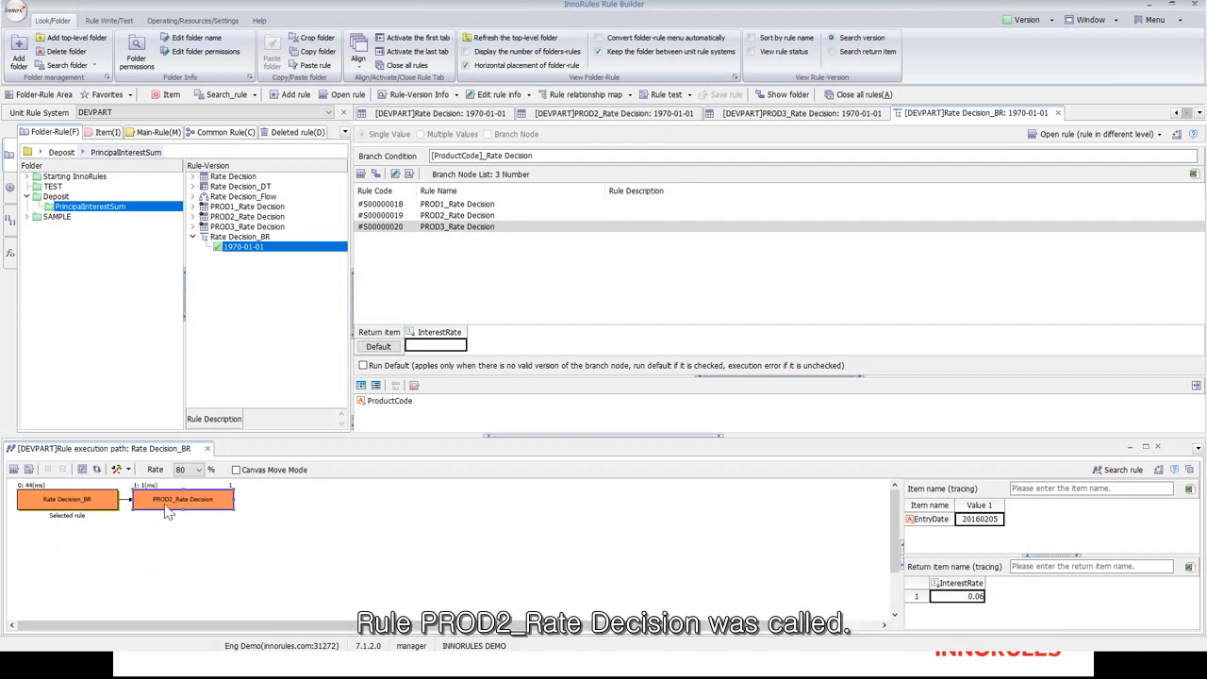
mouse_move(202, 507)
right_click(204, 508)
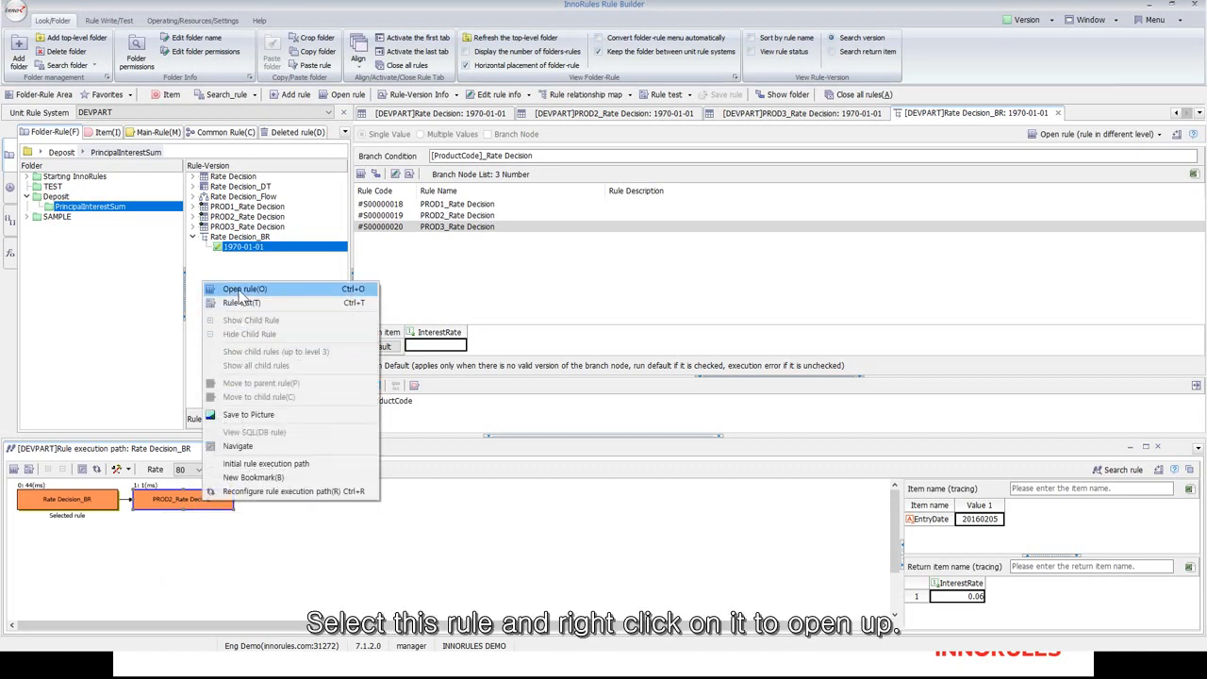
click(240, 291)
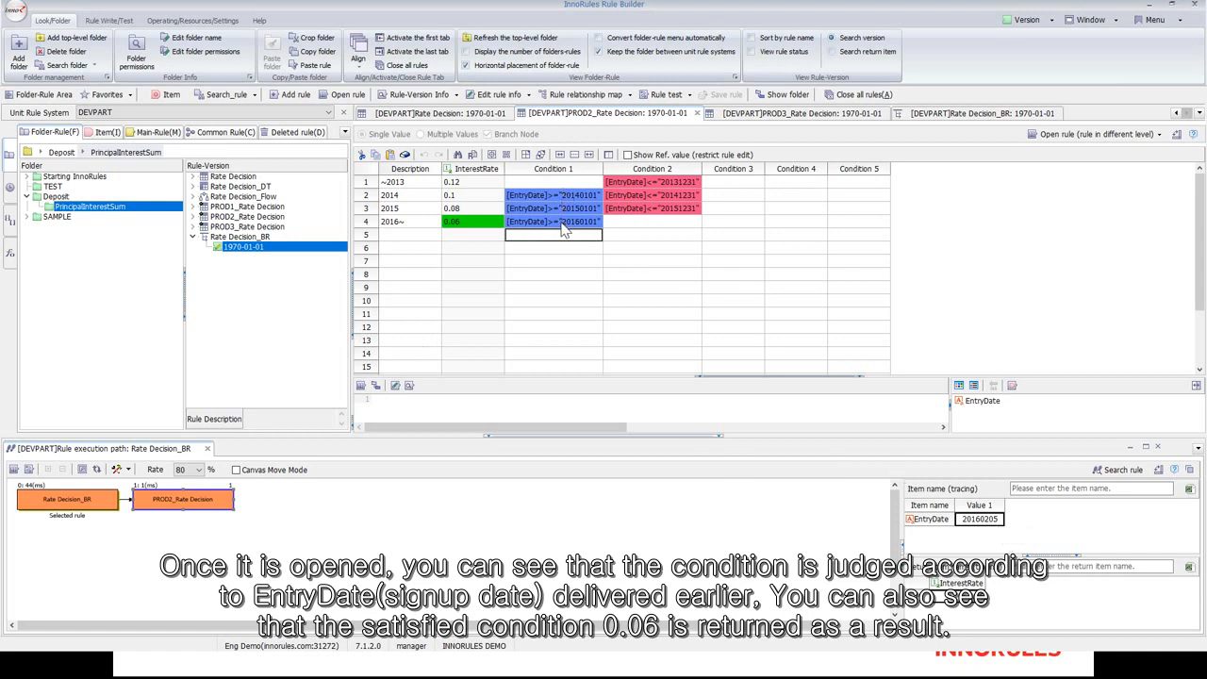
click(476, 227)
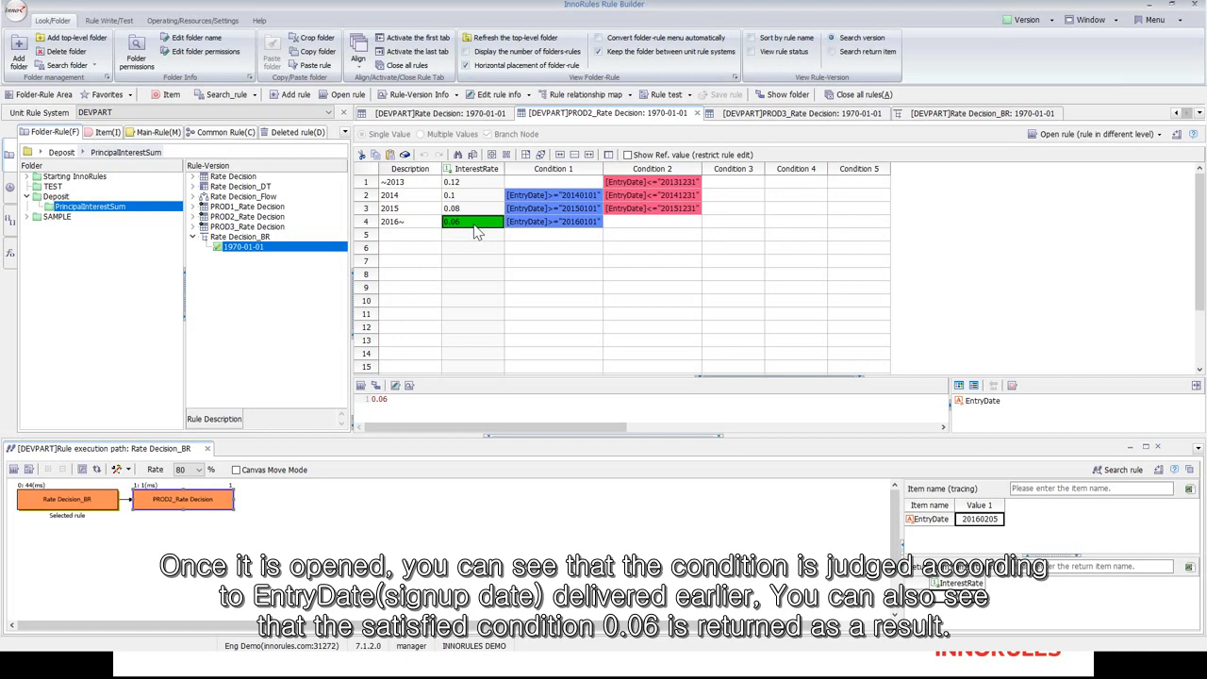
- Select the Rate Decision_BR node in the execution path and bring the open Rate Decision_BR rule into view
click(87, 507)
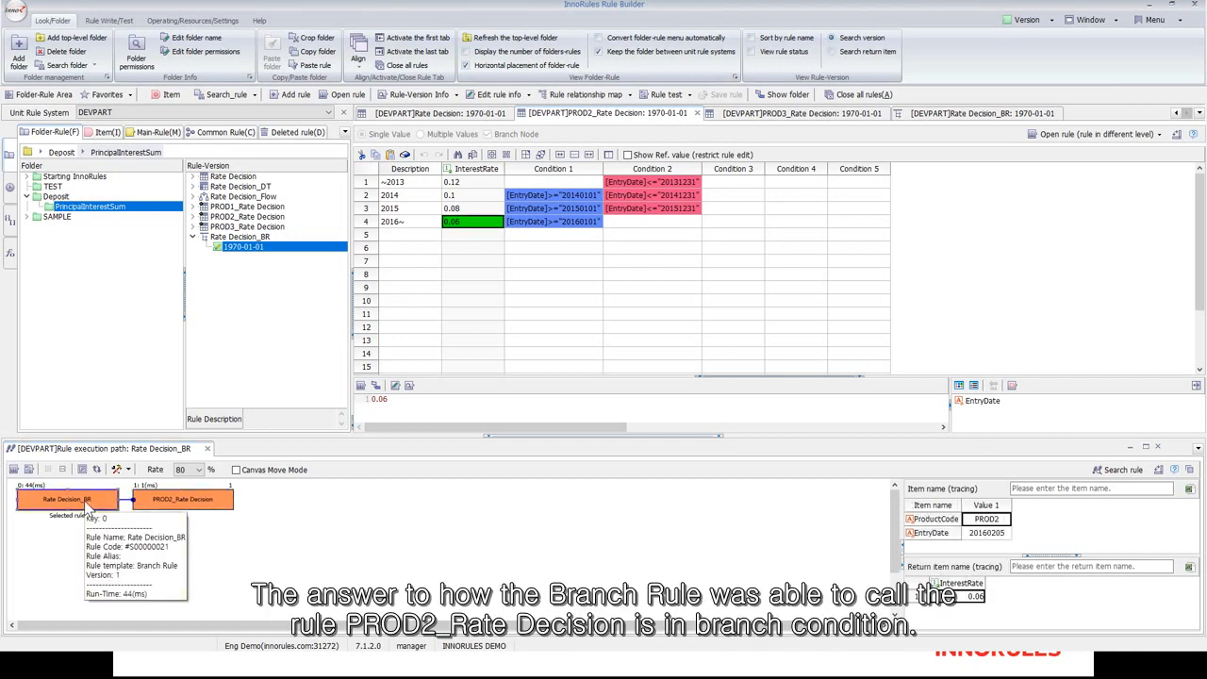
double_click(87, 507)
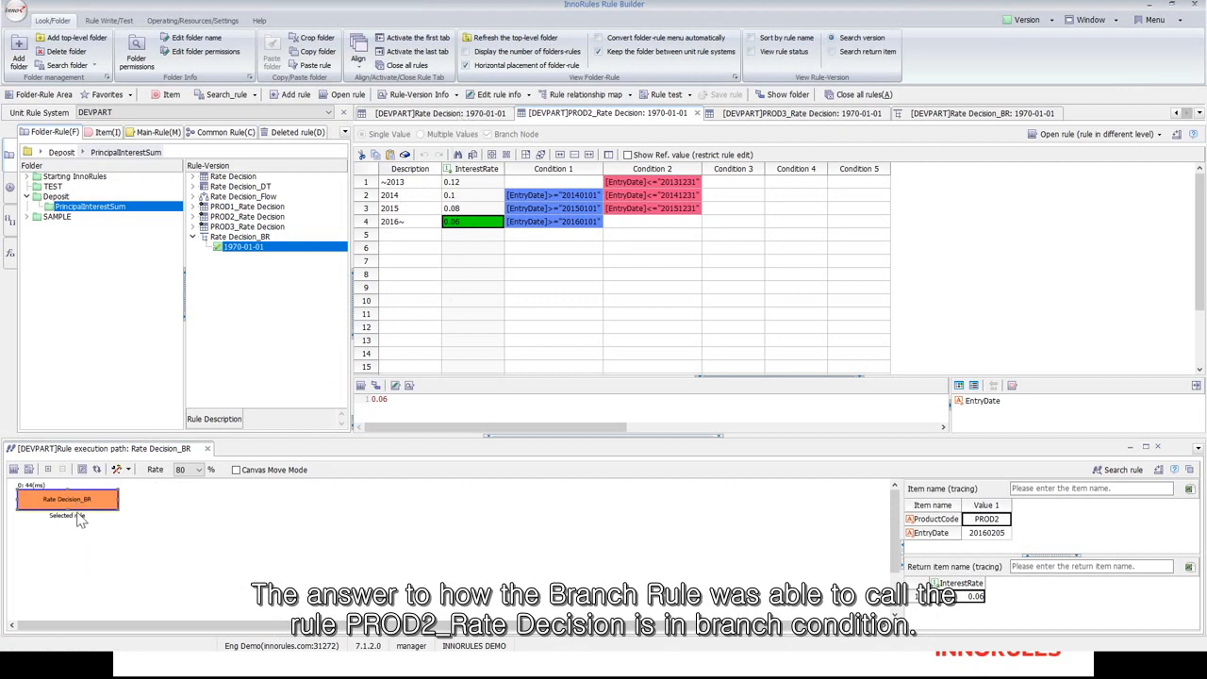
double_click(81, 509)
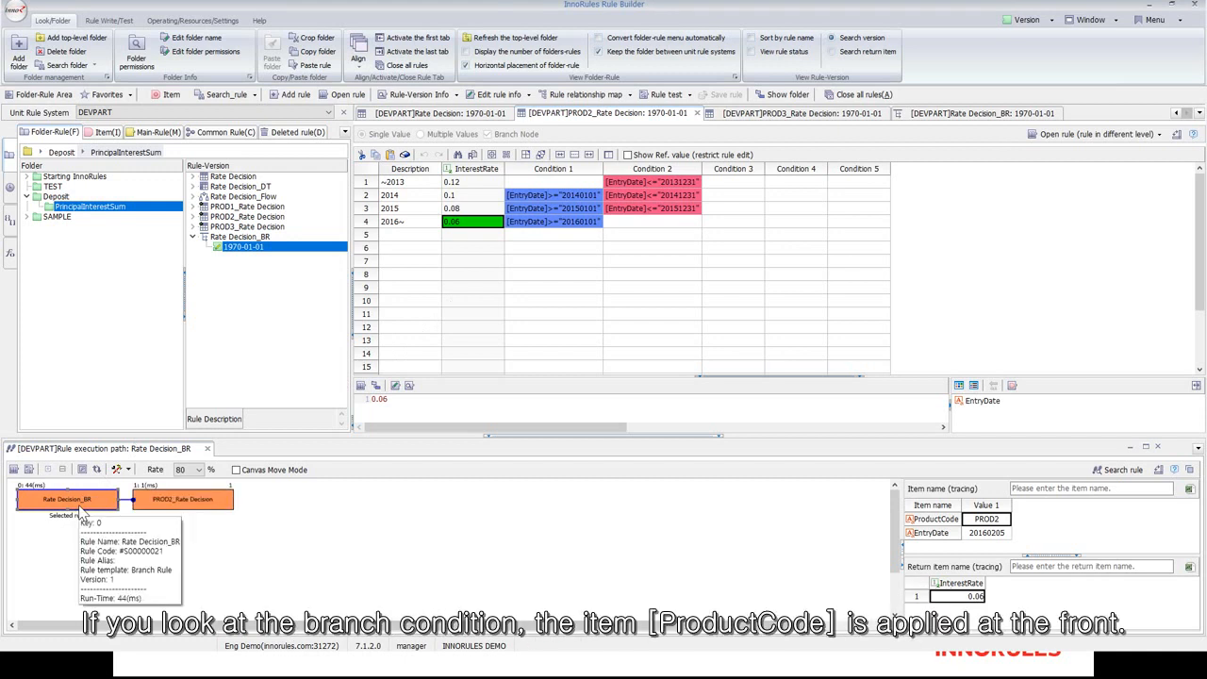
click(403, 114)
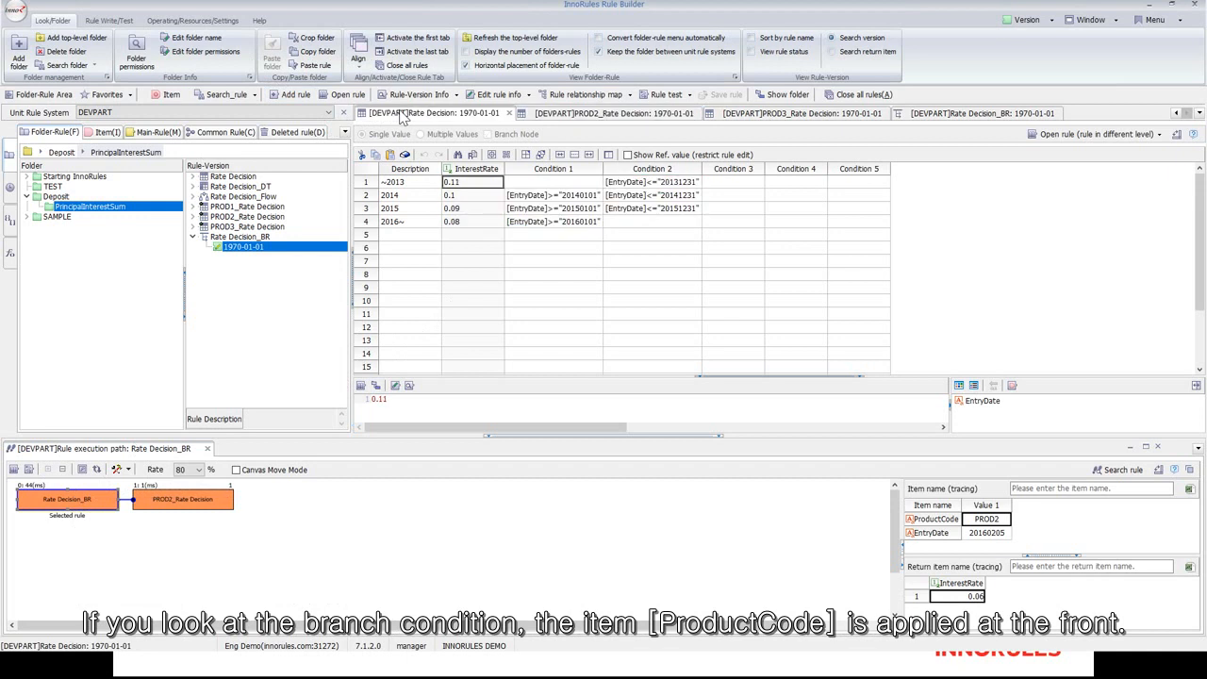
click(599, 114)
click(787, 114)
click(971, 114)
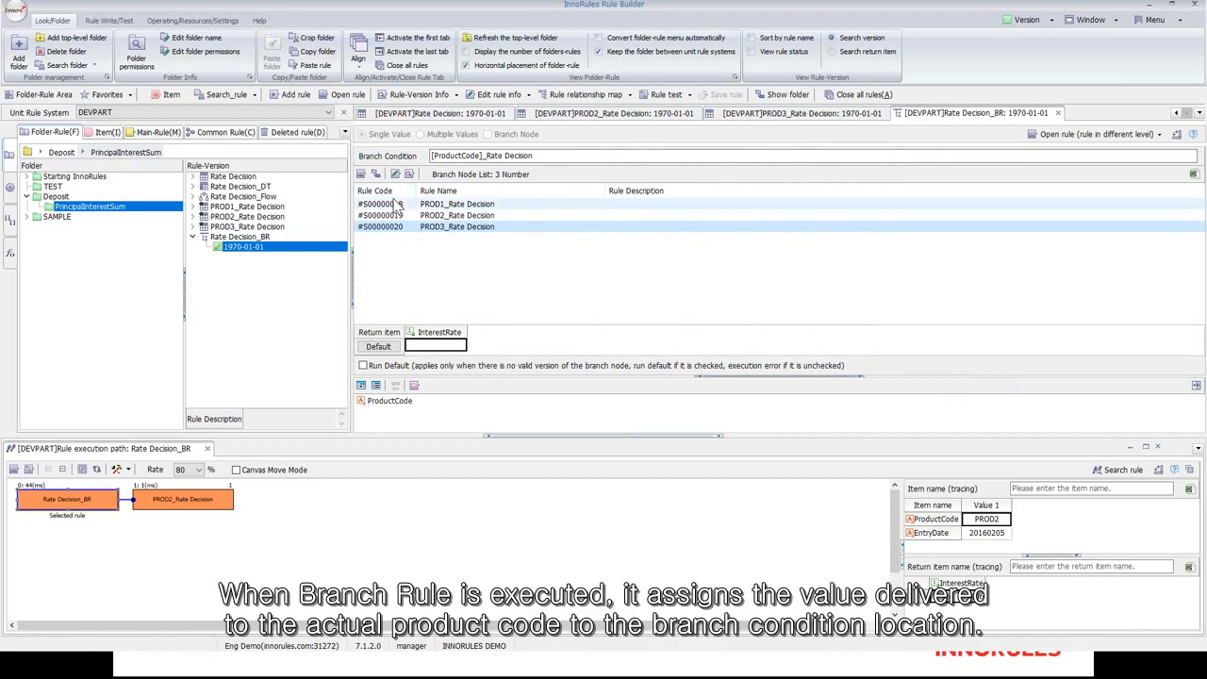
- Replace [ProductCode] with PROD2 in the branch condition of Rate Decision_BR and compare it with the executed rule's name in the execution path
drag(488, 157, 422, 160)
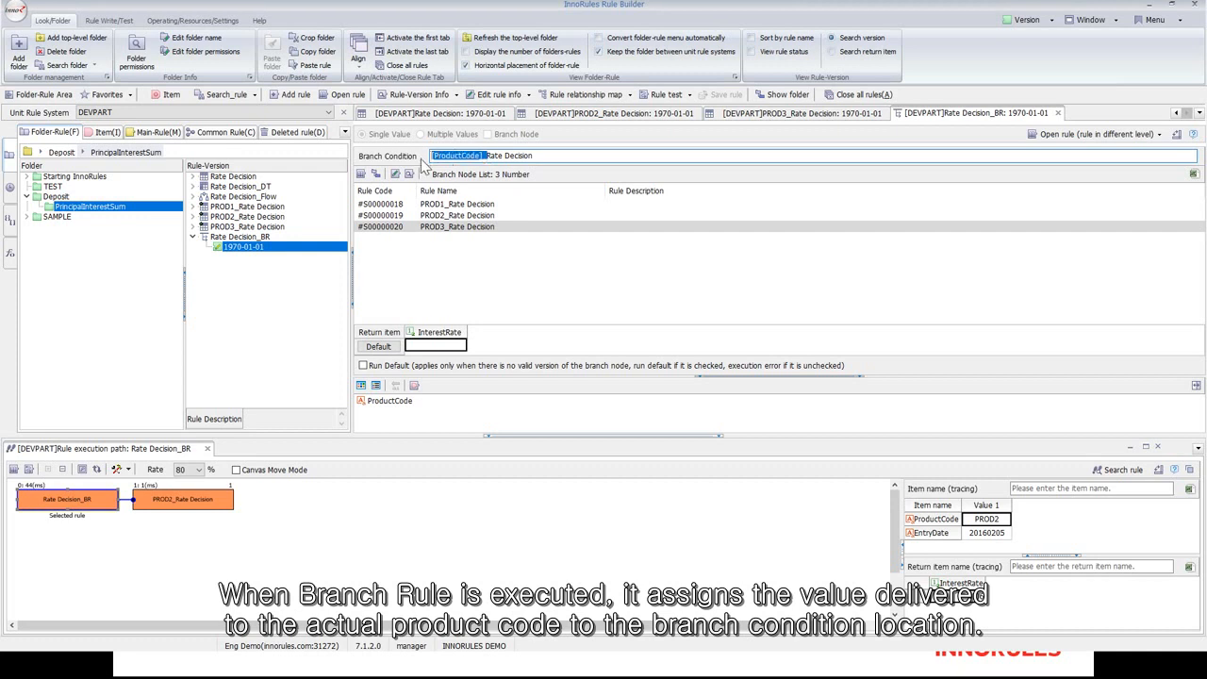
click(470, 158)
drag(481, 158, 395, 162)
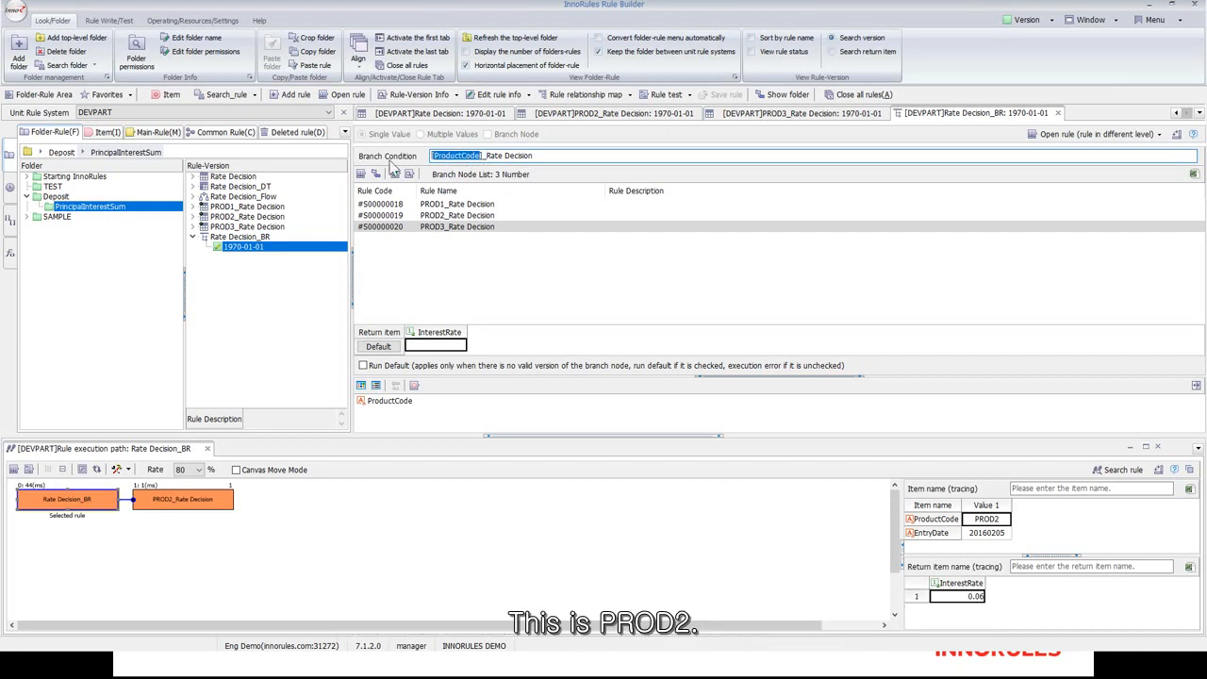
text(PROD2)
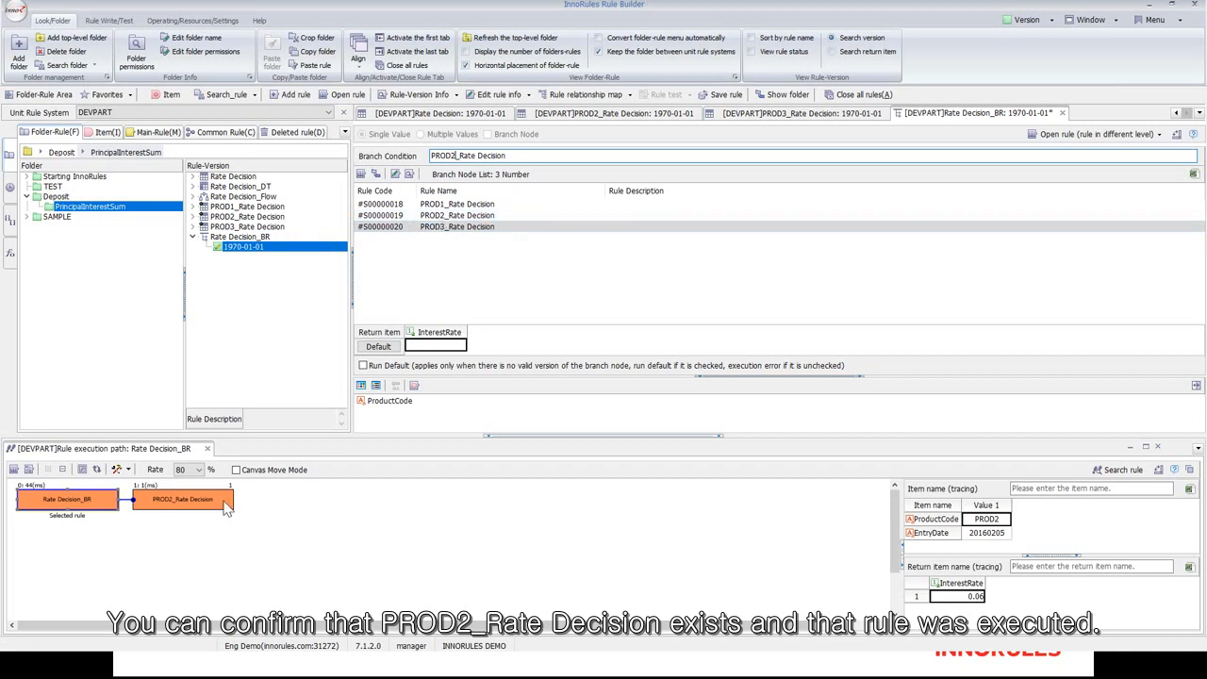
mouse_move(226, 510)
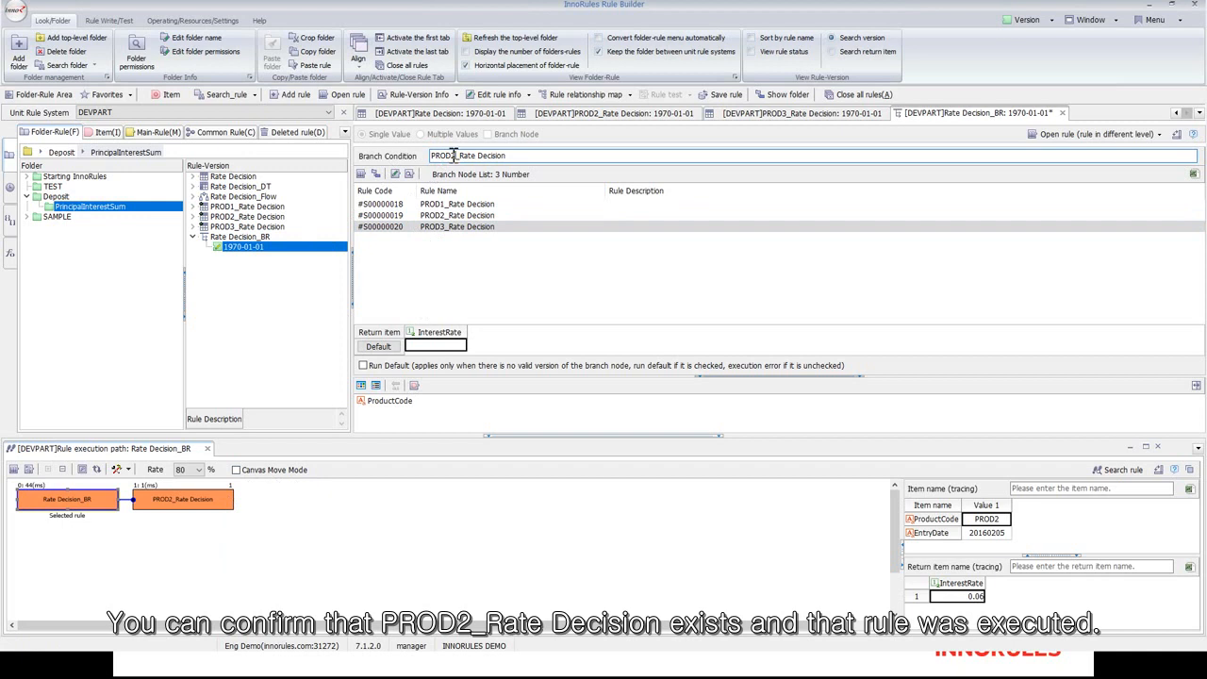
- Restore [ProductCode] in place of PROD2 in the branch condition and save the Rate Decision_BR rule
drag(455, 157, 392, 149)
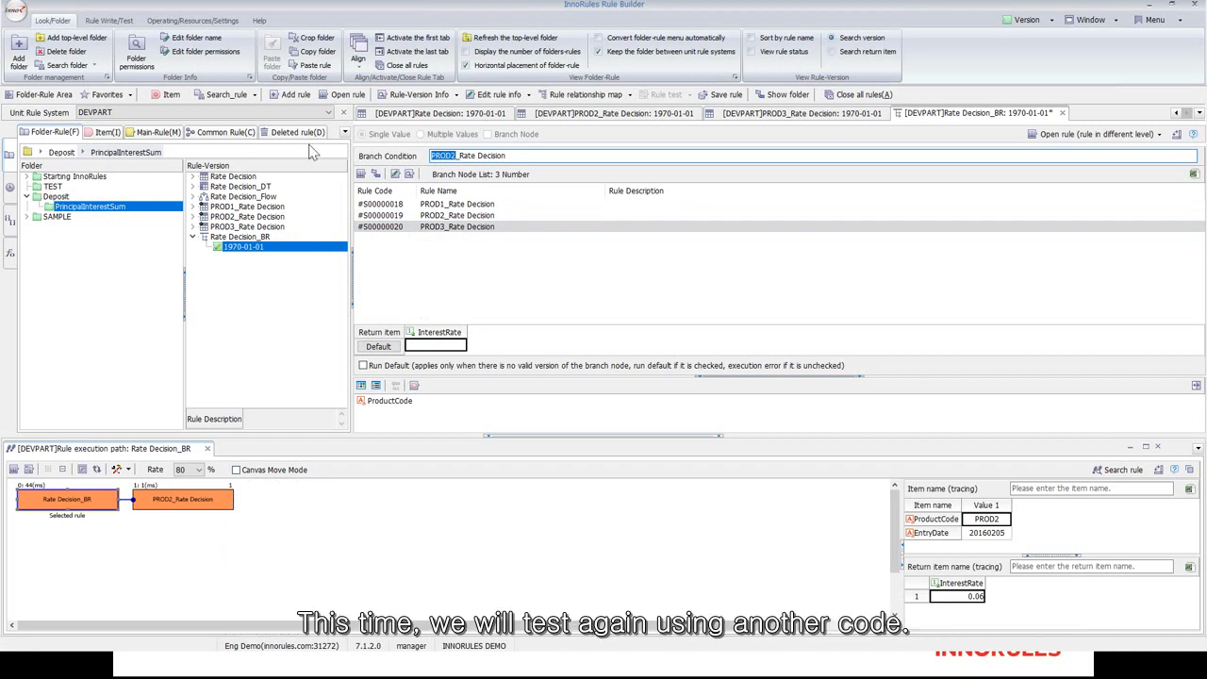
text([ProductCode])
click(476, 264)
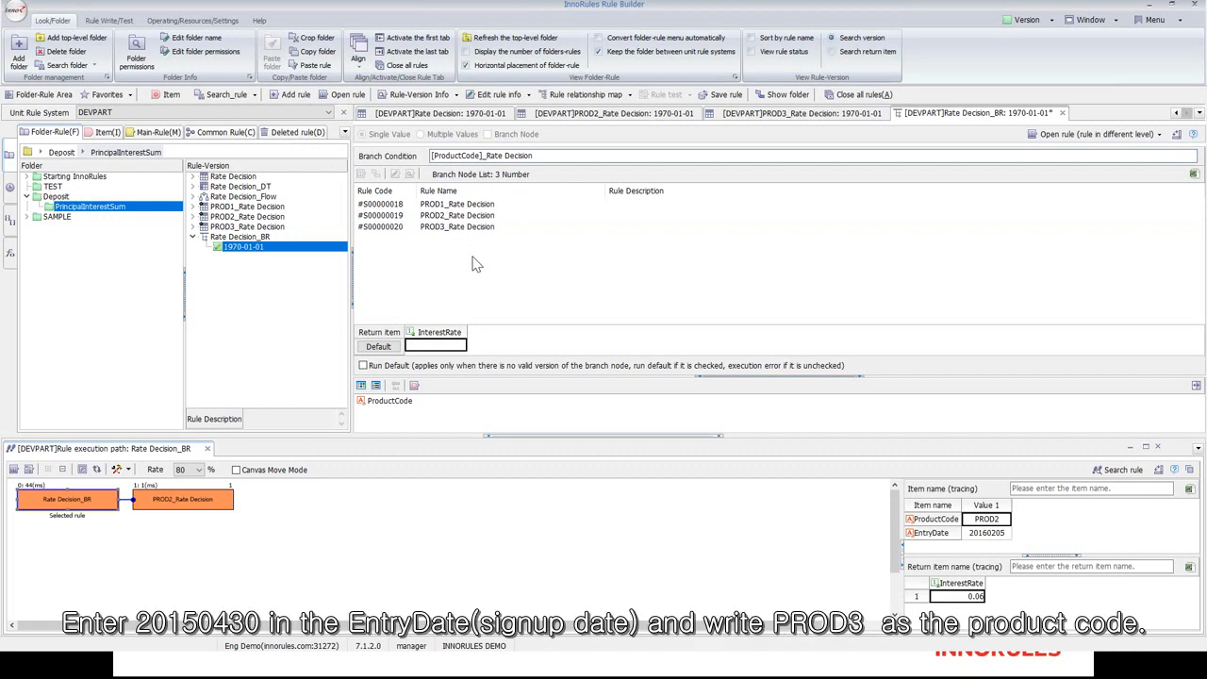
click(722, 94)
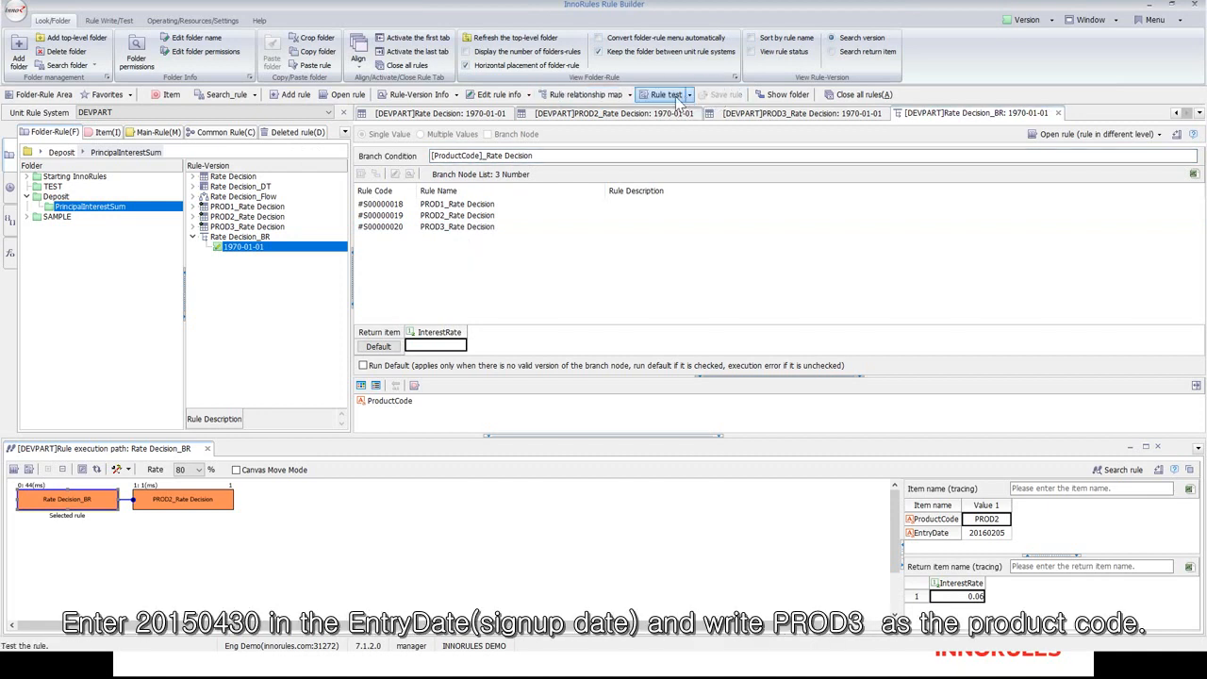
- Test Rate Decision_BR with EntryDate 20150430 and ProductCode PROD3 as the test values
click(677, 98)
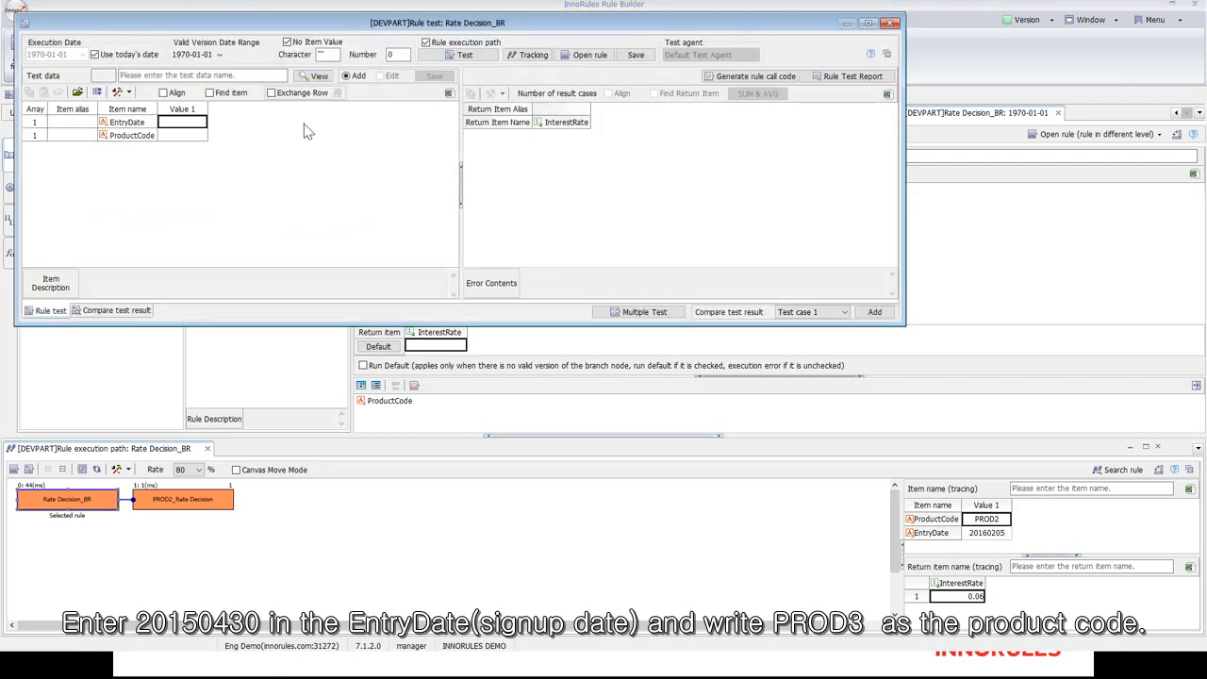
click(168, 122)
text(20150430)
key(Return)
click(201, 137)
text(PROD)
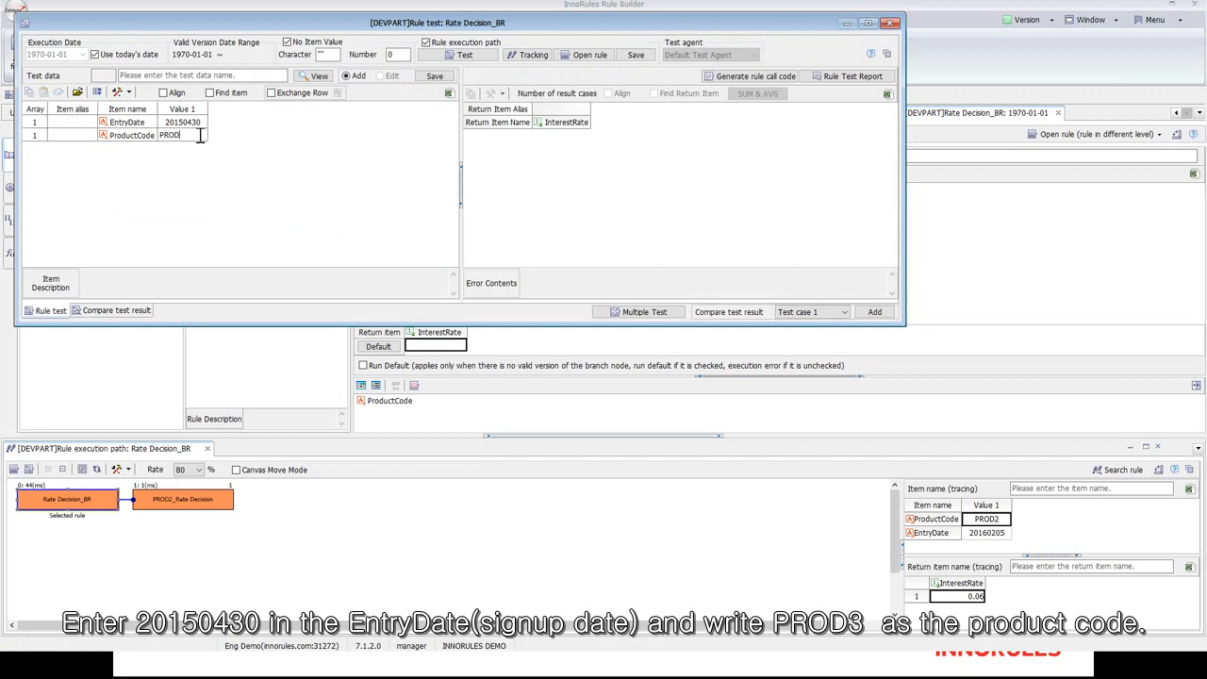
text(3)
key(Return)
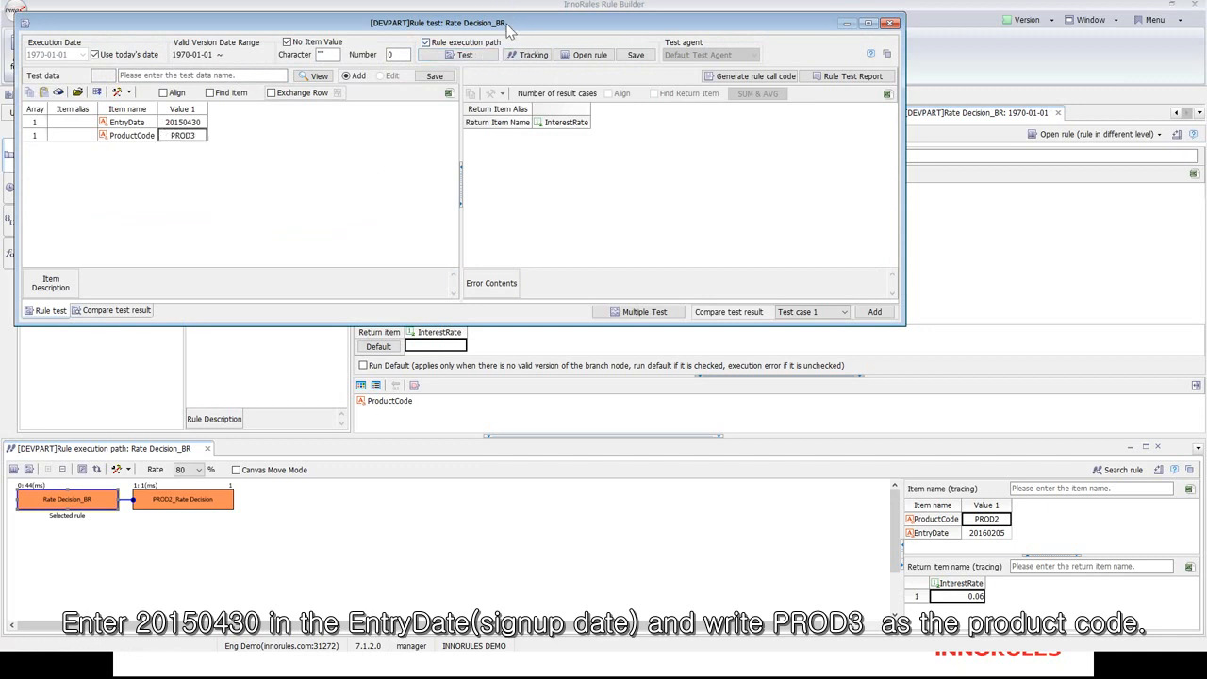
drag(507, 24, 669, 263)
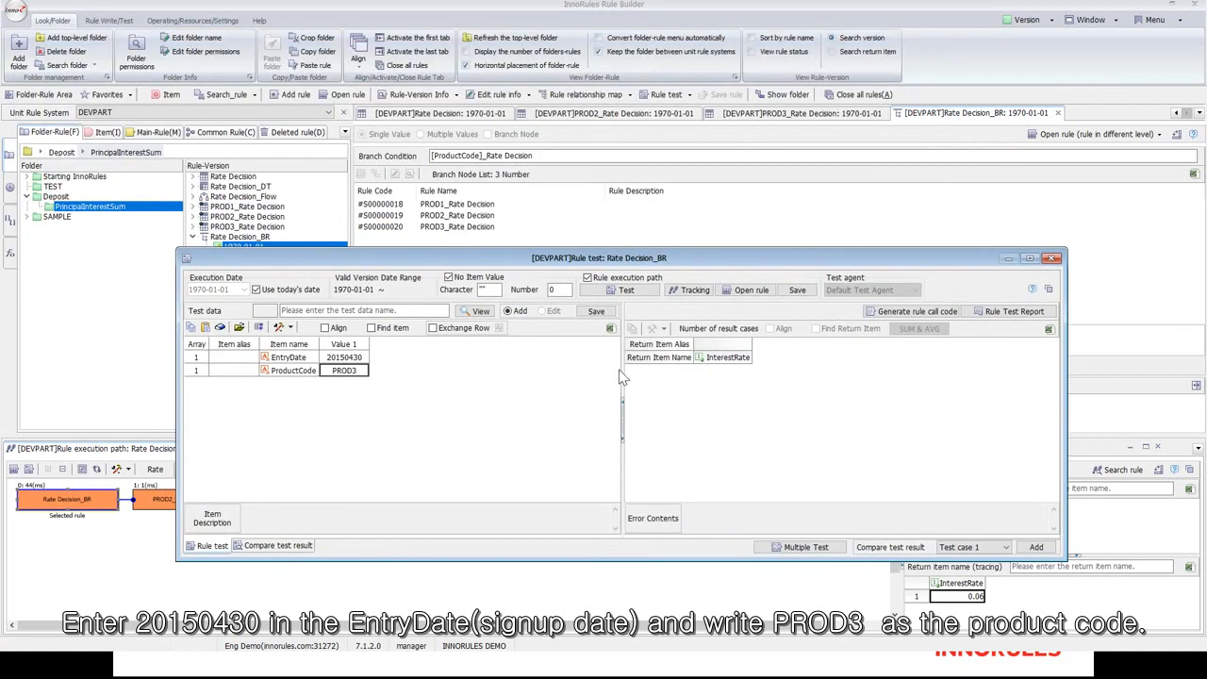
click(638, 292)
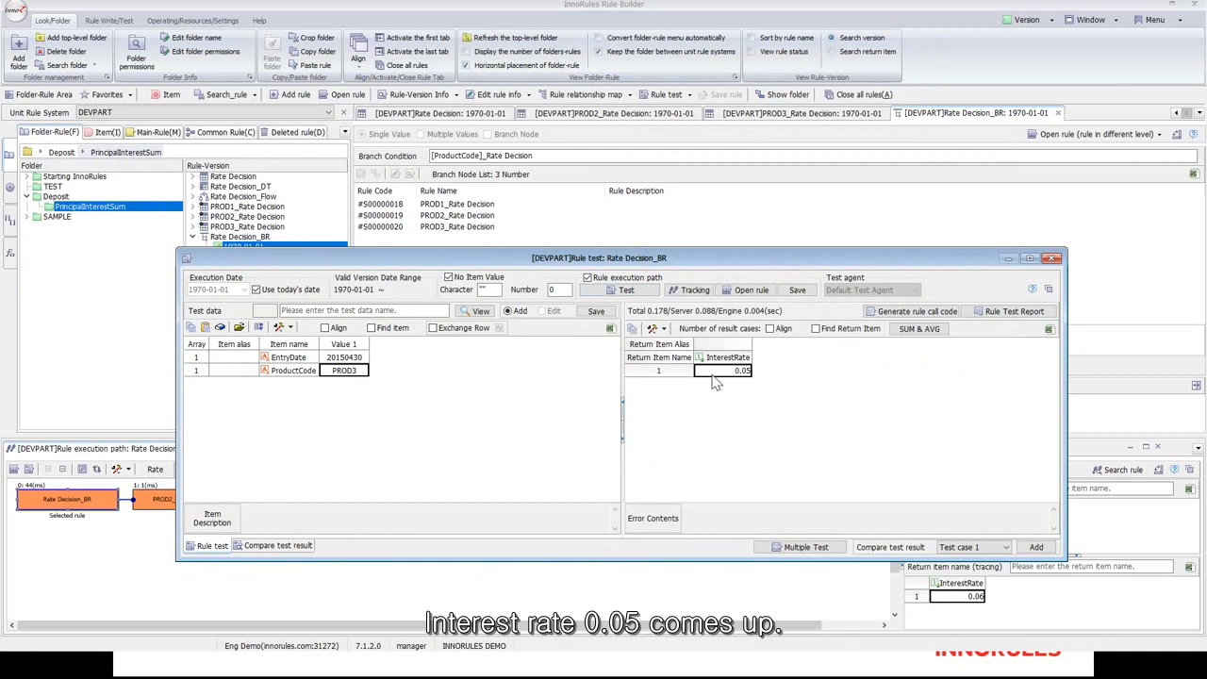
- Trace the execution path of the PROD3 test and examine the [ProductCode] part of the rule's branch condition
click(688, 293)
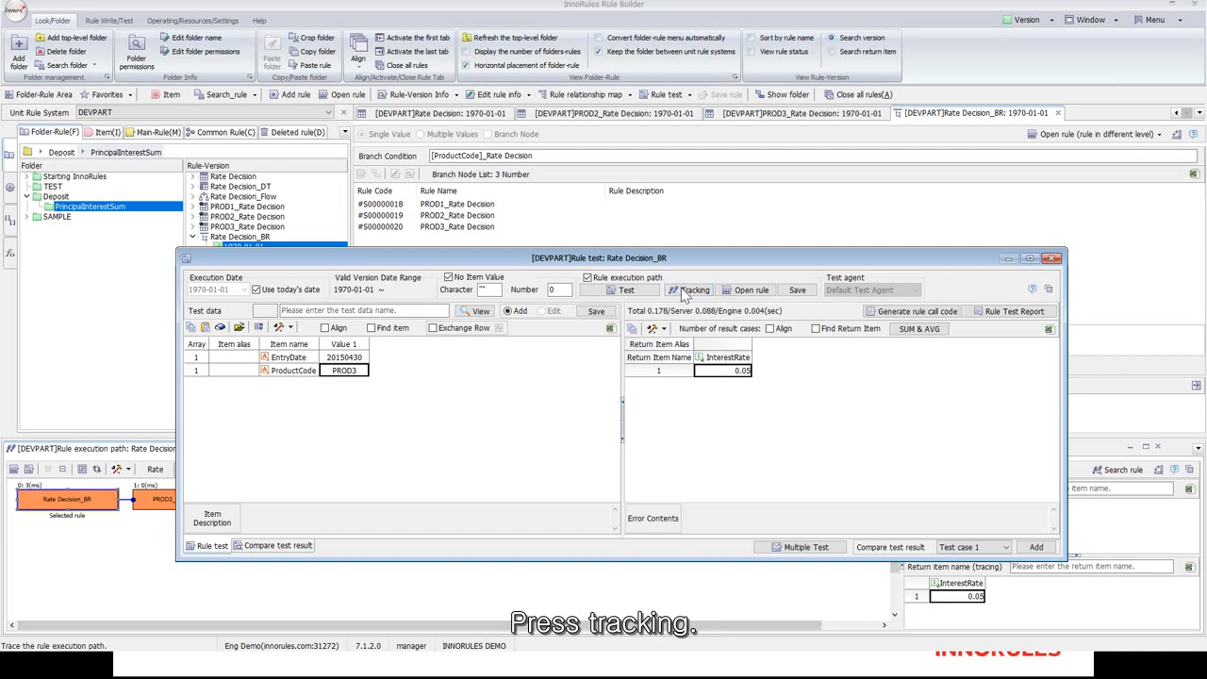
click(1055, 260)
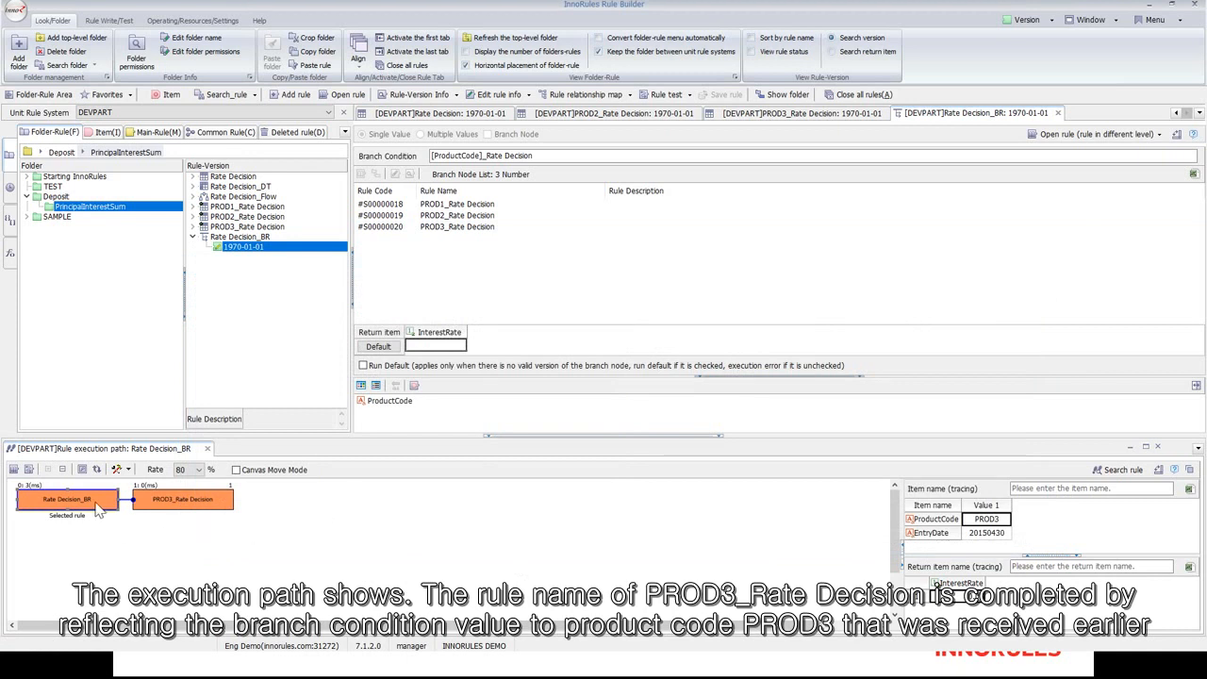
mouse_move(99, 507)
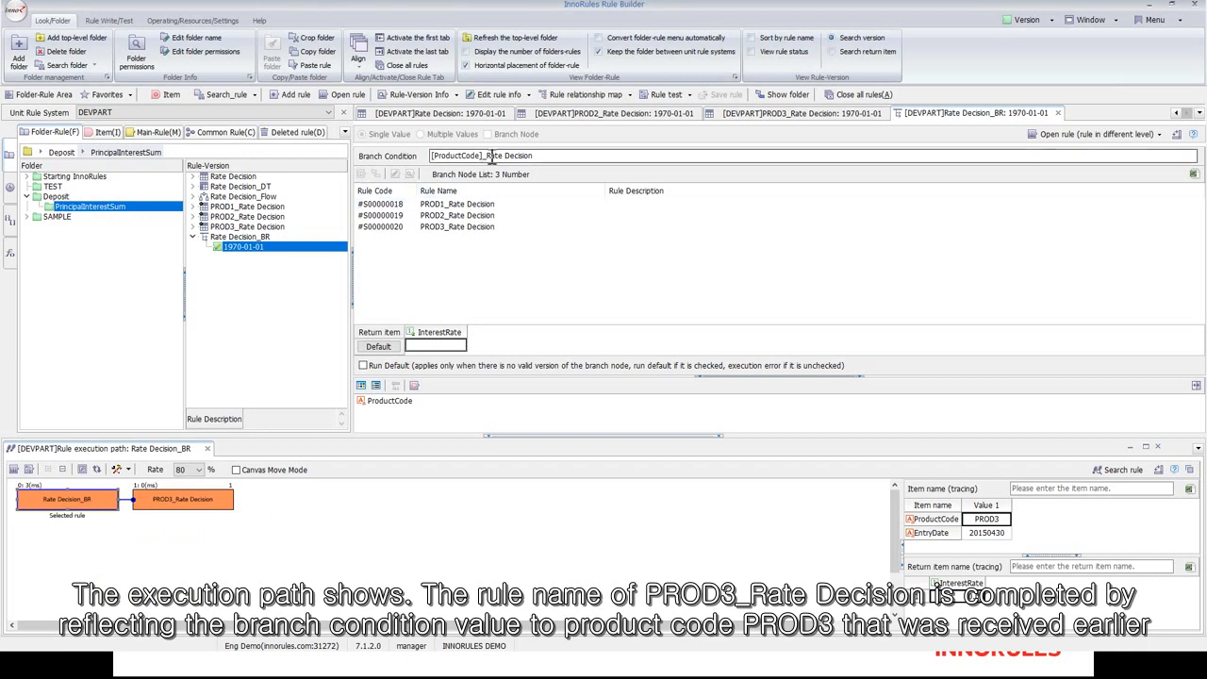
drag(485, 156, 426, 165)
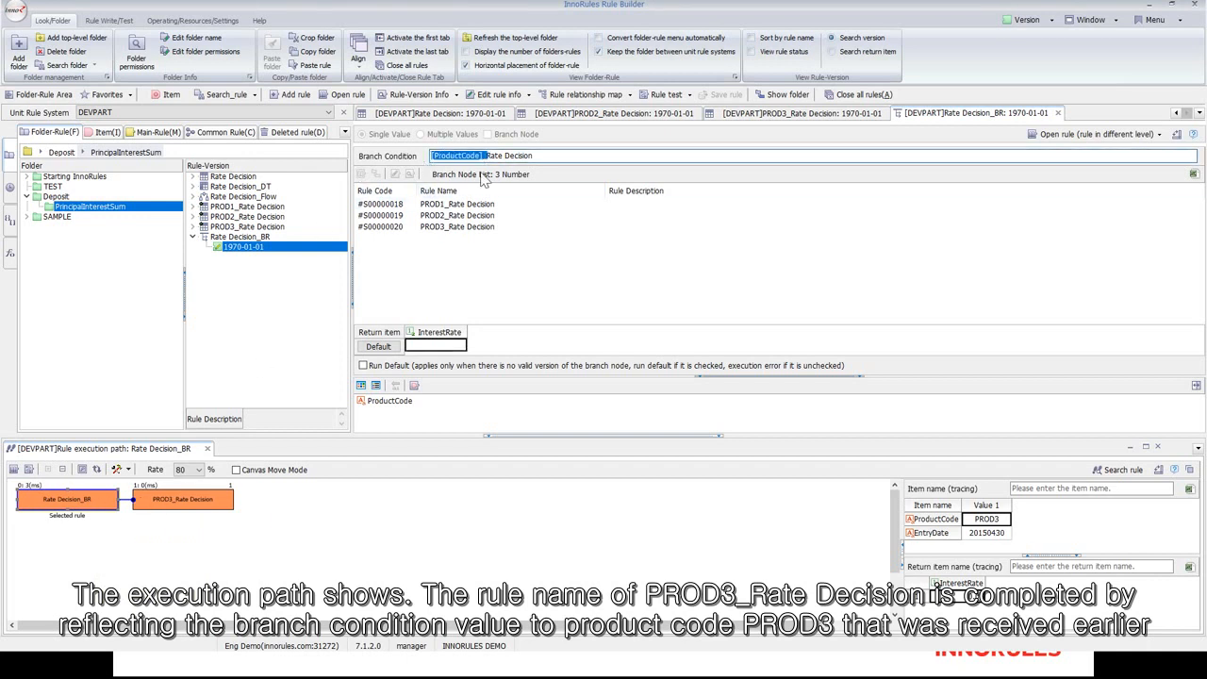
- Open the PROD3_Rate Decision rule from the execution path and check the interest rate in its 2015 row
click(213, 509)
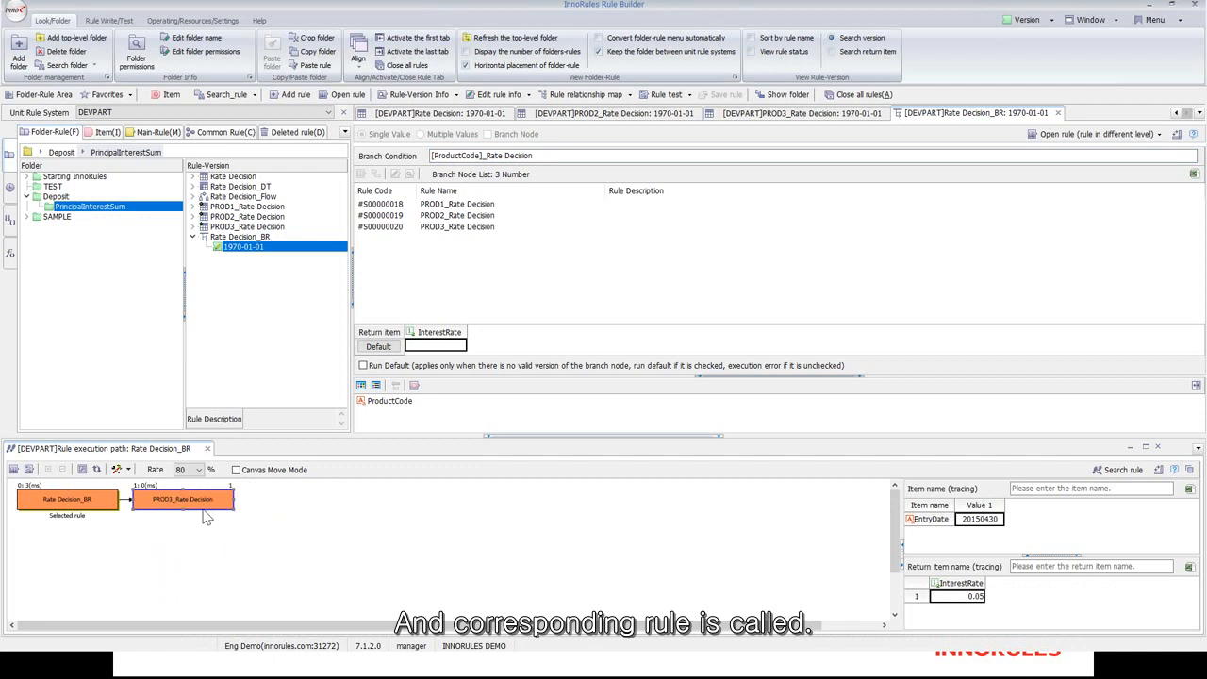
right_click(205, 504)
click(243, 290)
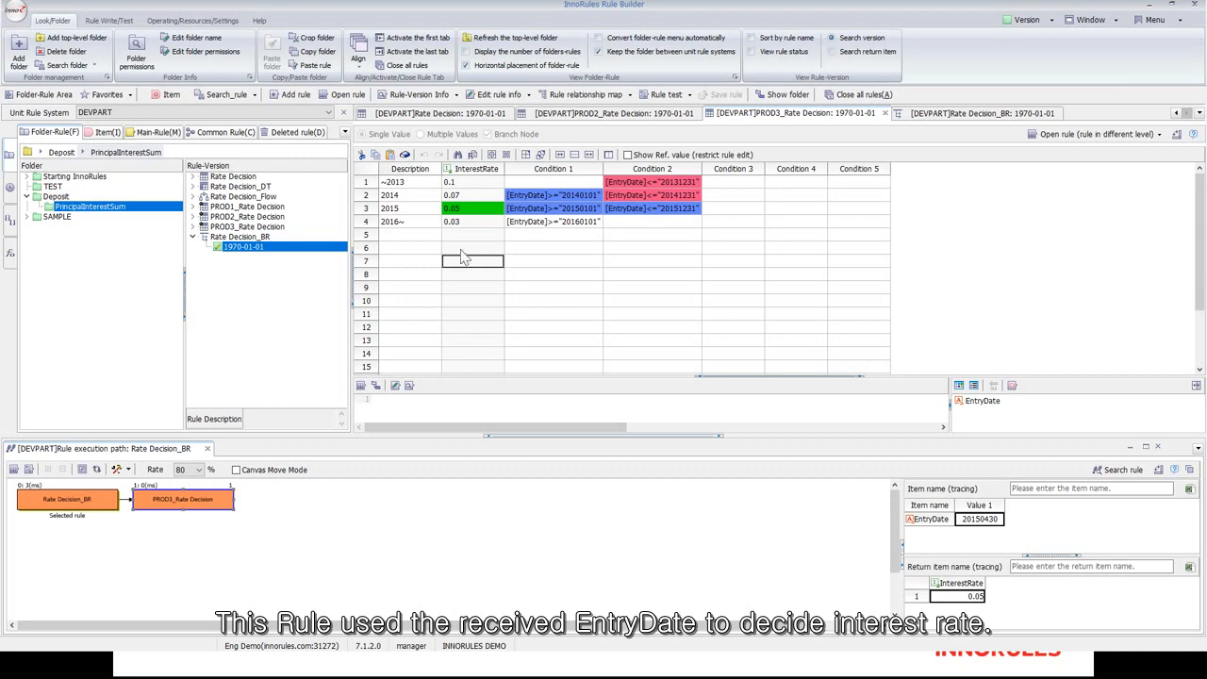
click(368, 210)
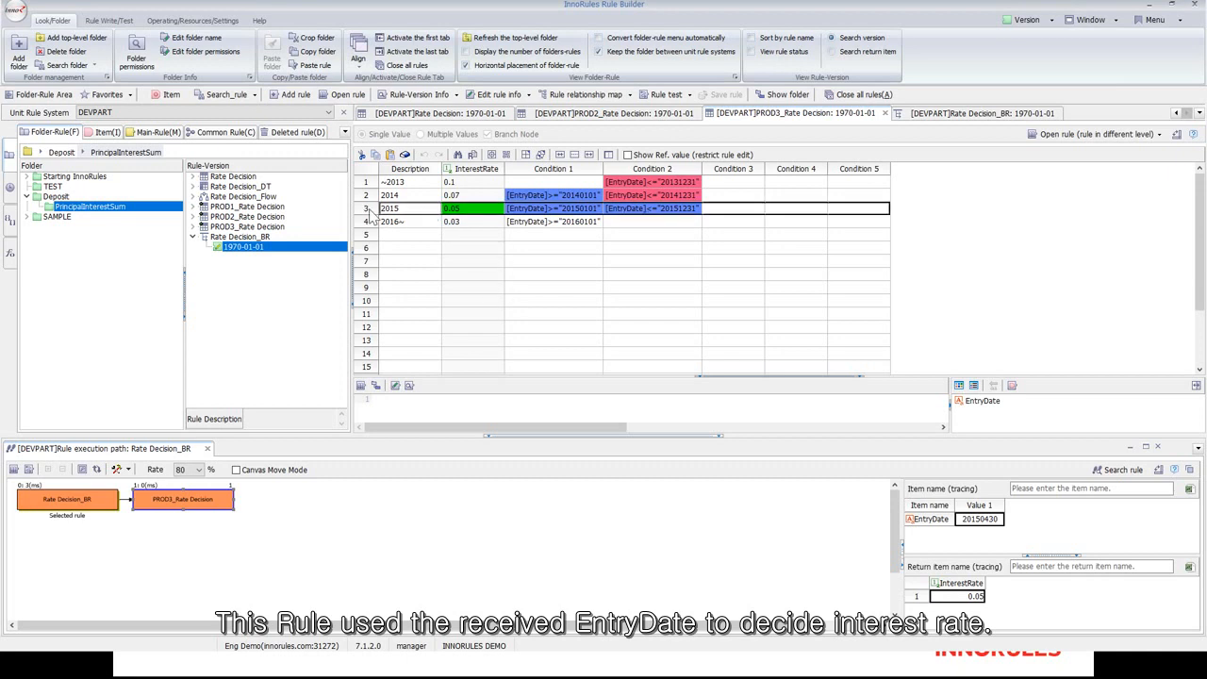
click(455, 209)
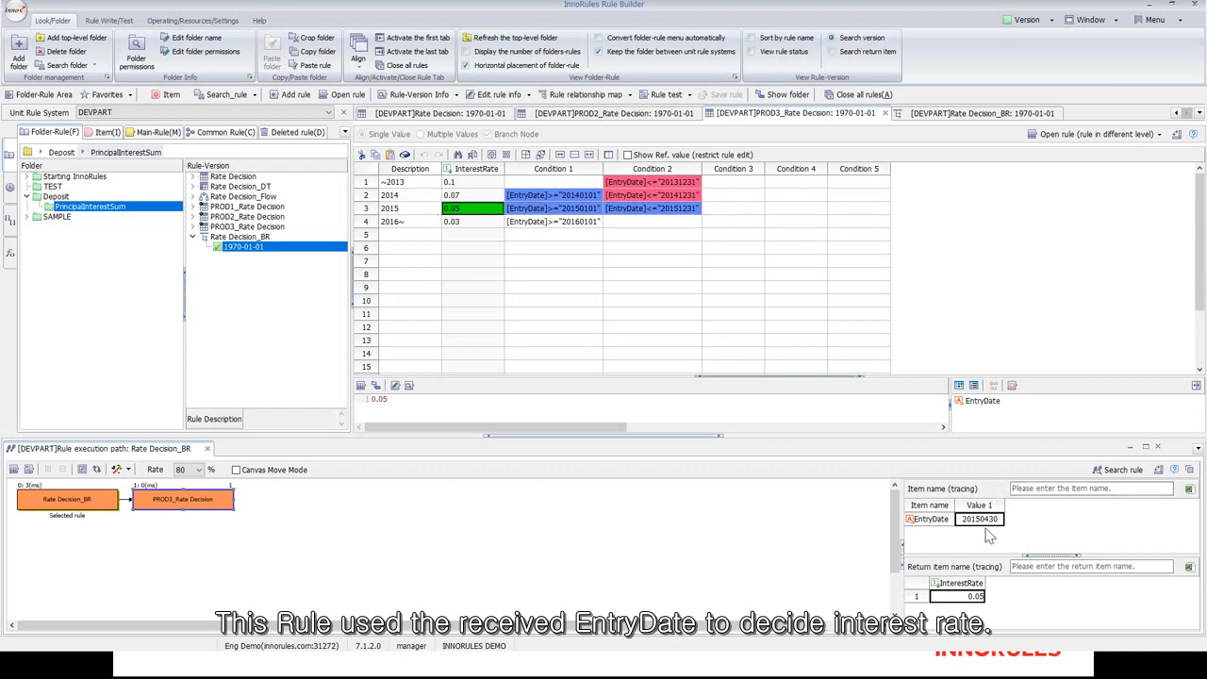
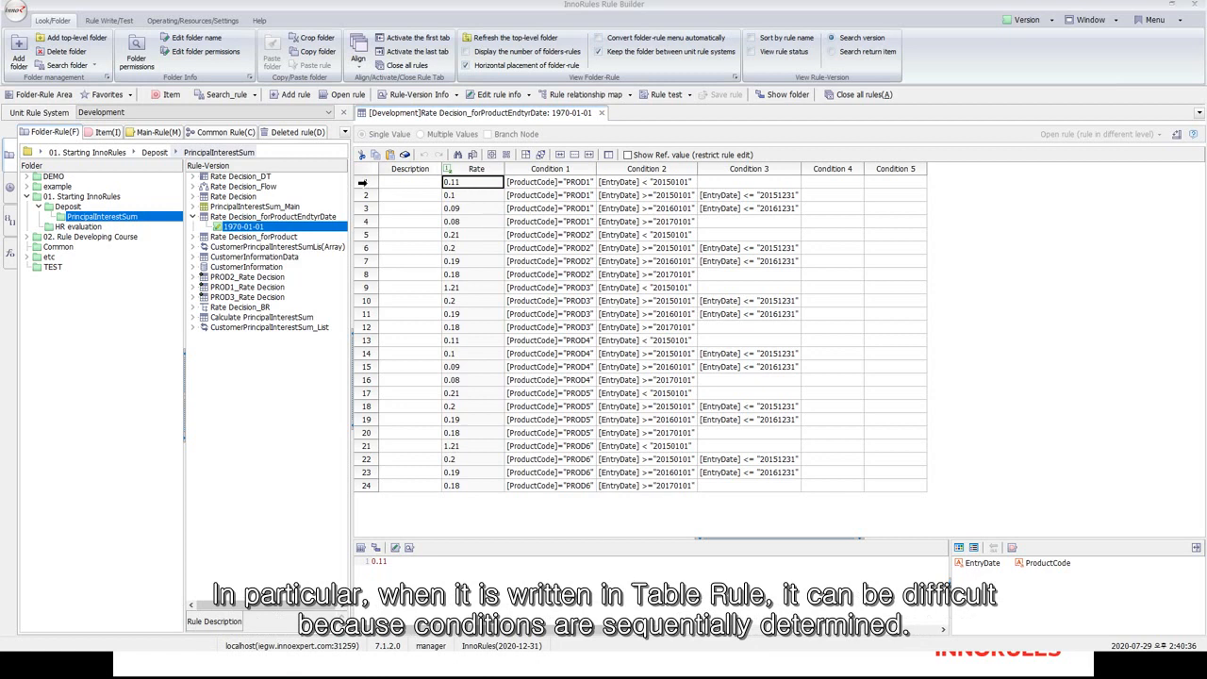
- Go through the first five rows of Rate Decision_forProductEndtyrDate and inspect the PROD2 and PROD6 conditions in rows 6 and 22
click(367, 183)
click(361, 194)
click(361, 208)
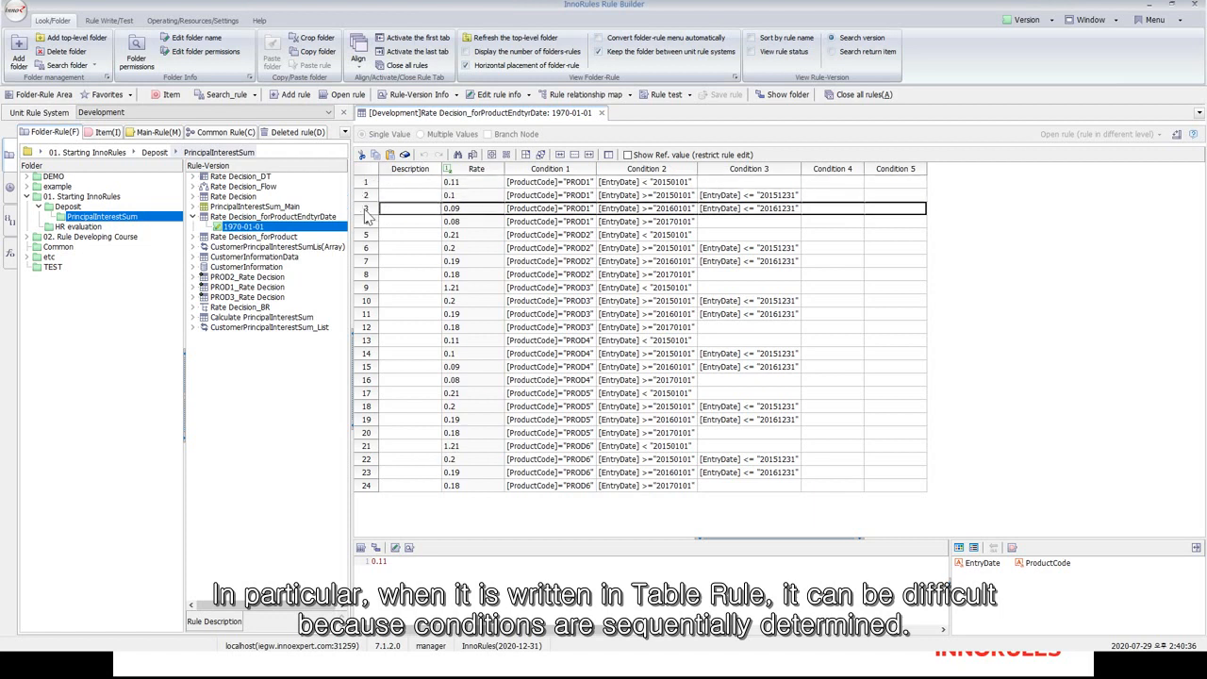
click(360, 221)
click(359, 233)
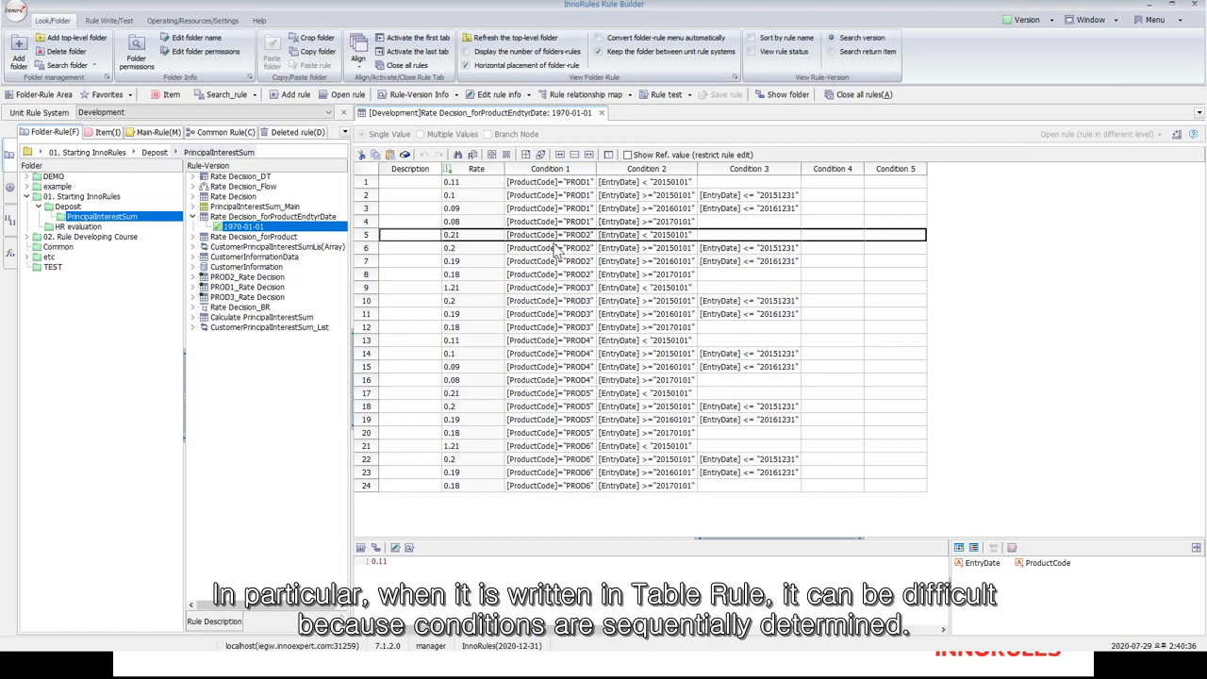
click(556, 249)
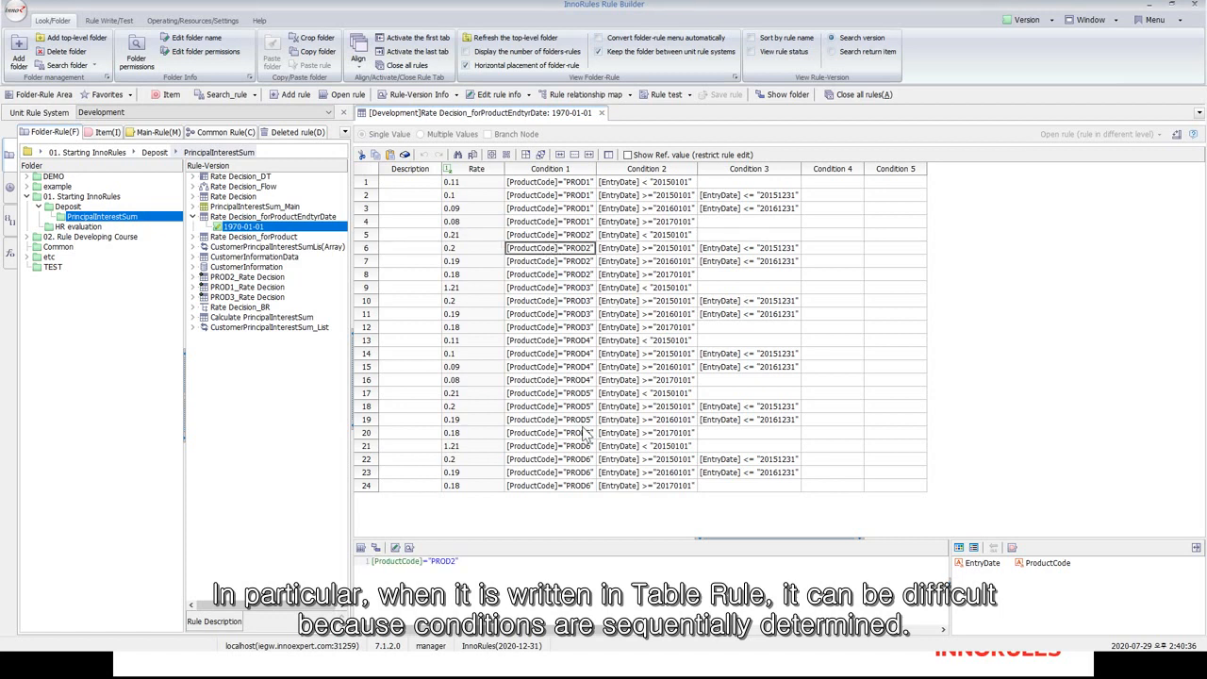
click(573, 462)
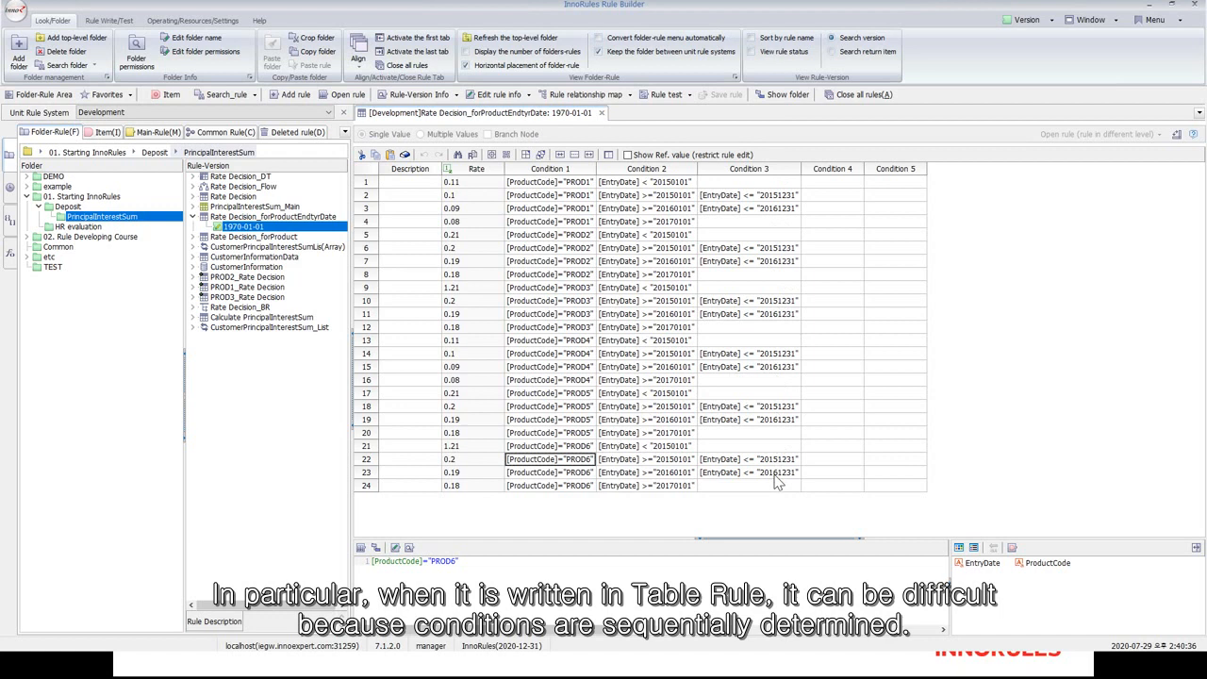
- Select successive blocks of rows by product code in Rate Decision_forProductEndtyrDate, ending with the PROD4 rows 13 to 16
click(372, 185)
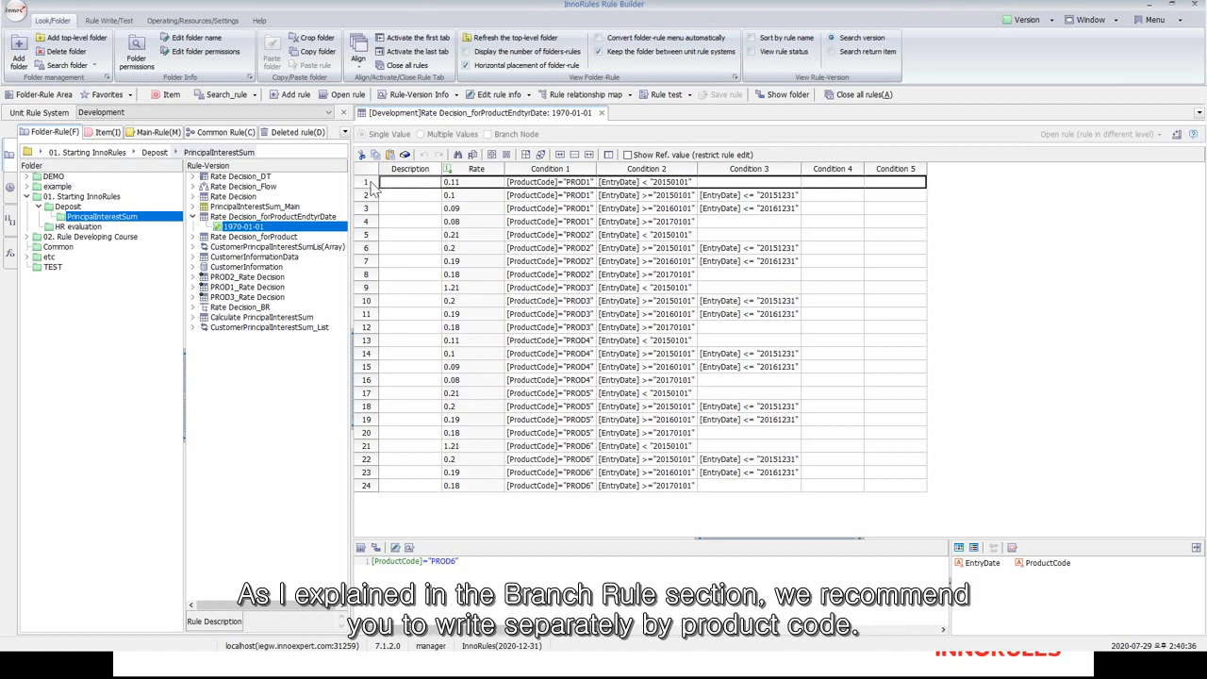
shift+click(366, 249)
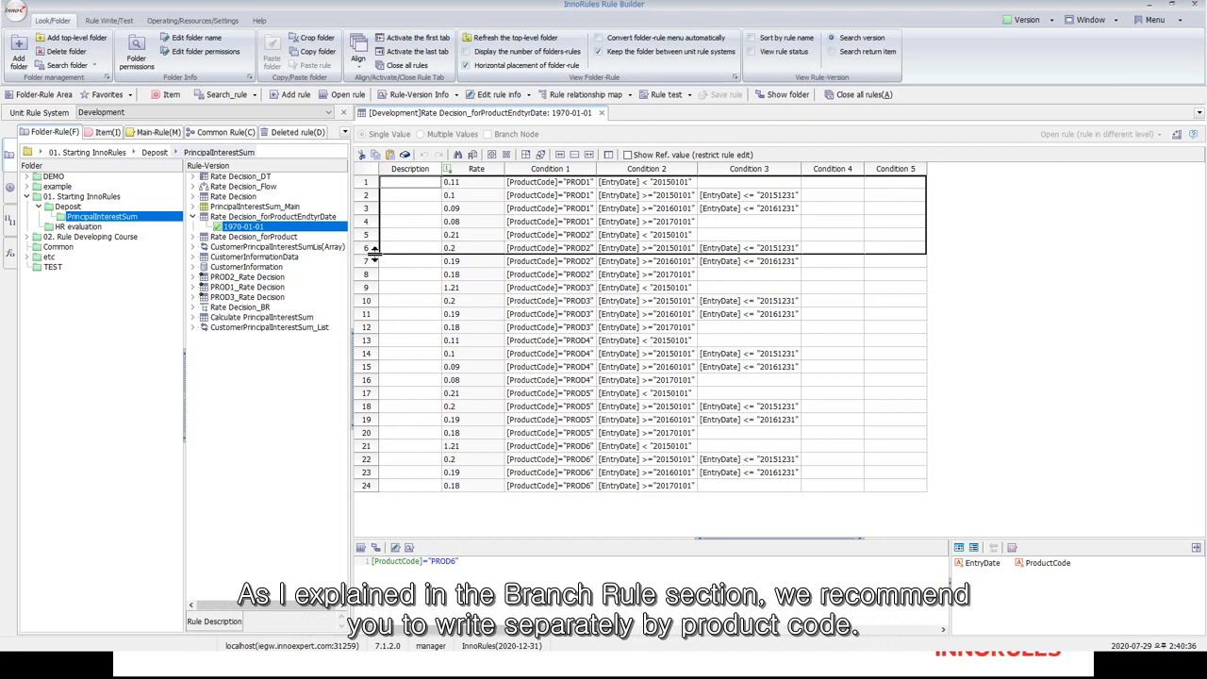
click(364, 261)
drag(364, 261, 372, 385)
click(365, 340)
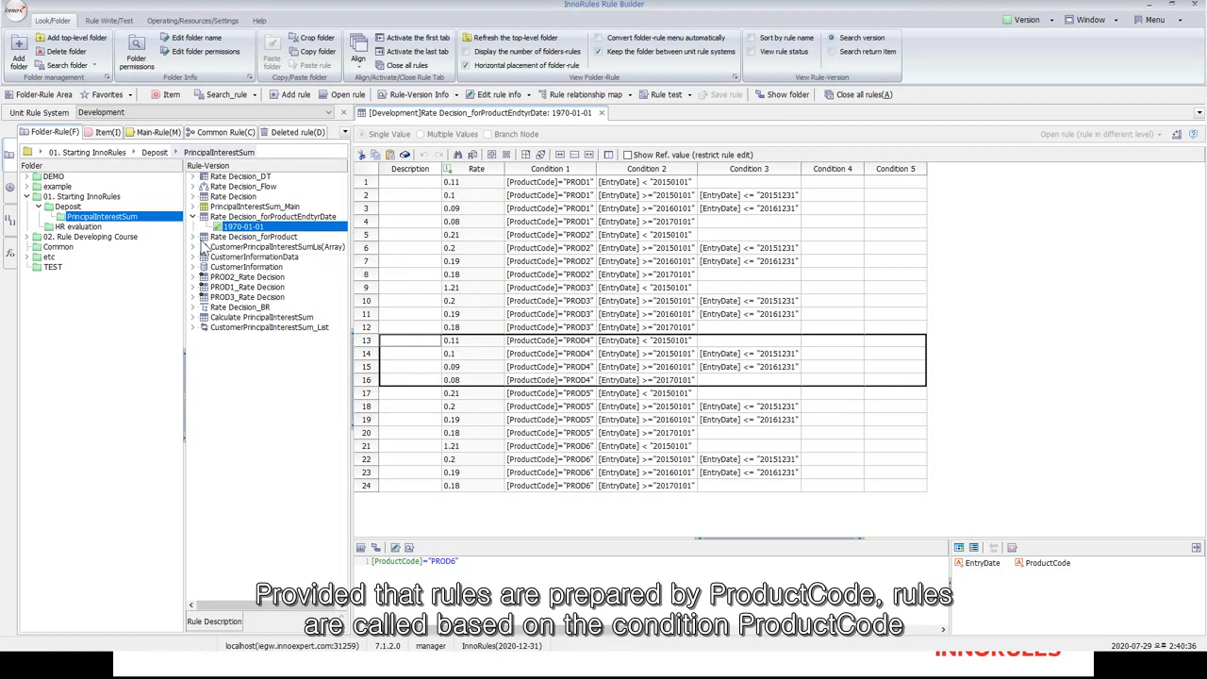
- Open the 1970-01-01 version of Rate Decision_forProduct and inspect the ProductCode conditions in its three rows
click(195, 238)
double_click(231, 247)
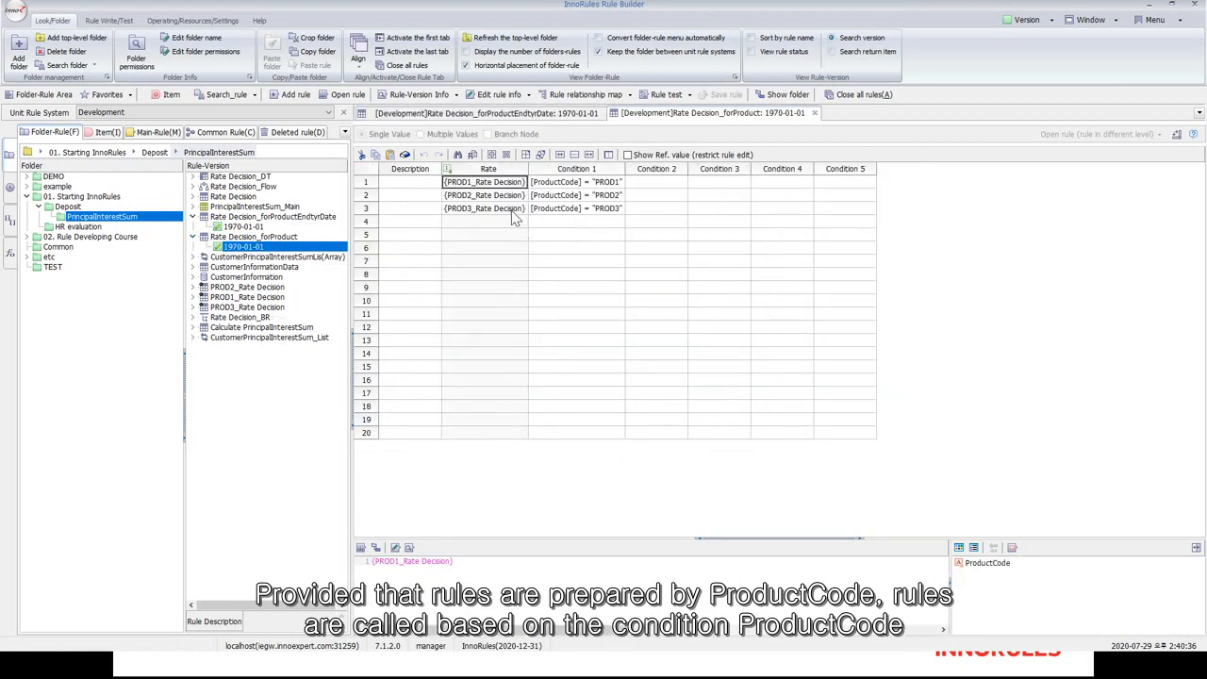
click(583, 194)
click(584, 181)
click(582, 208)
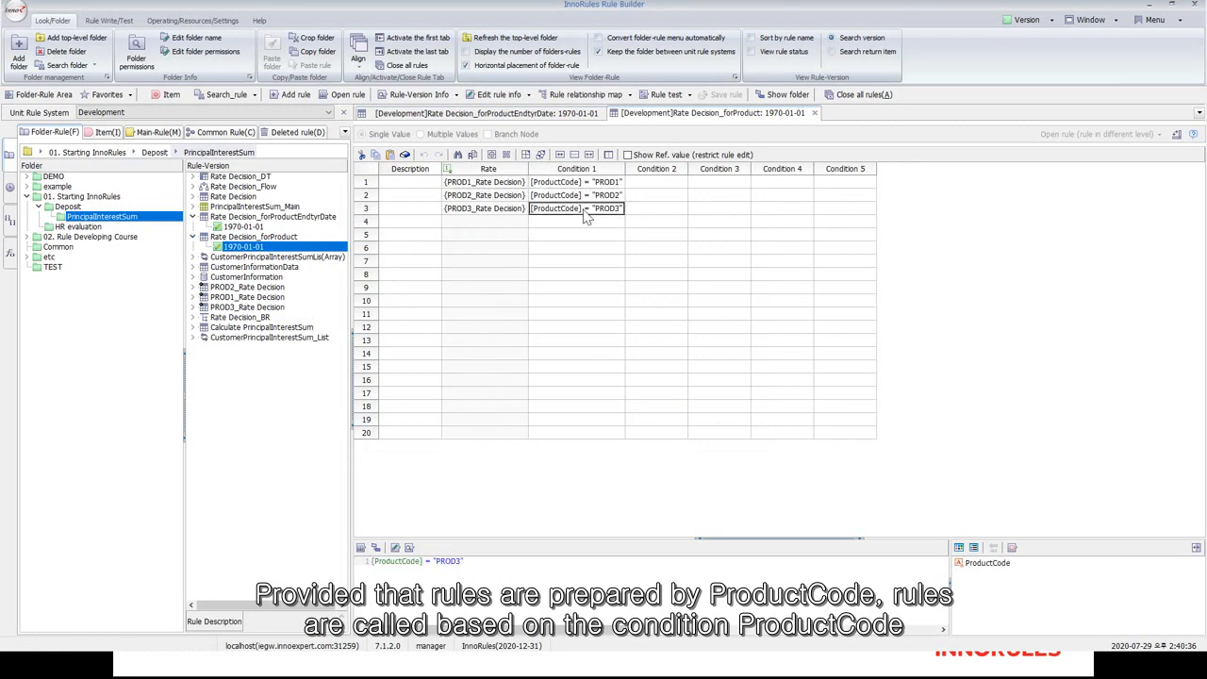
- Examine the PROD1, PROD2 and PROD3 rule calls in the Rate column against the ProductCode conditions of Rate Decision_forProduct
click(498, 183)
click(500, 196)
click(500, 208)
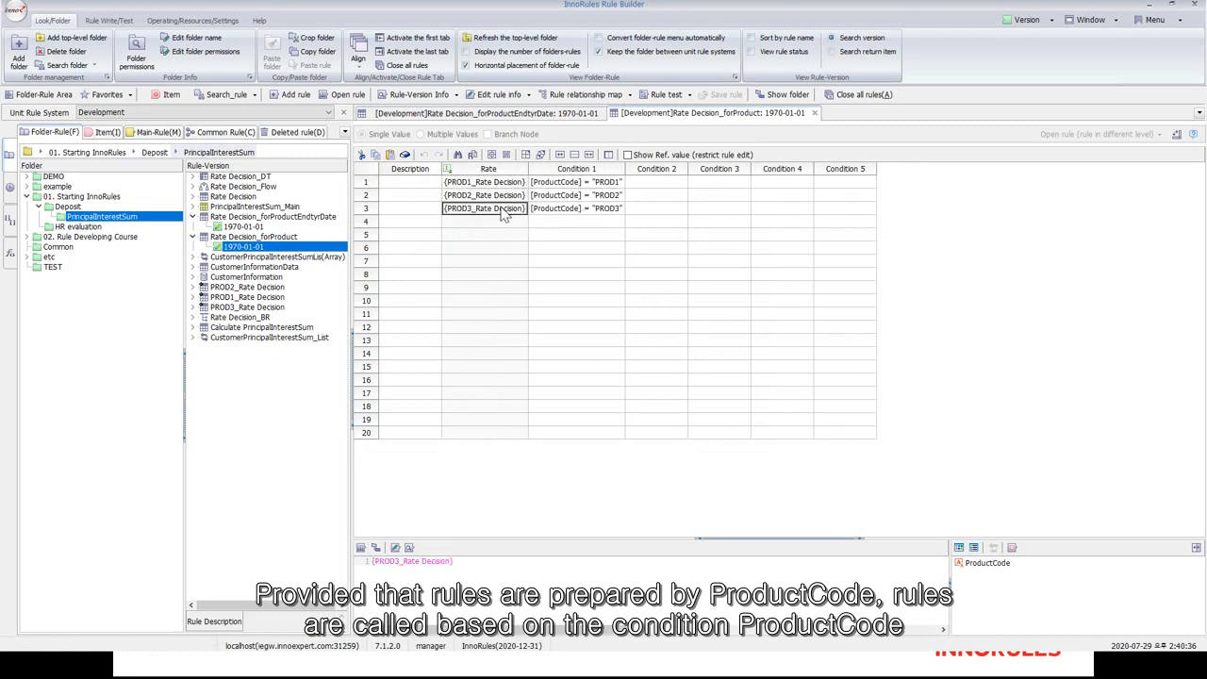
click(467, 200)
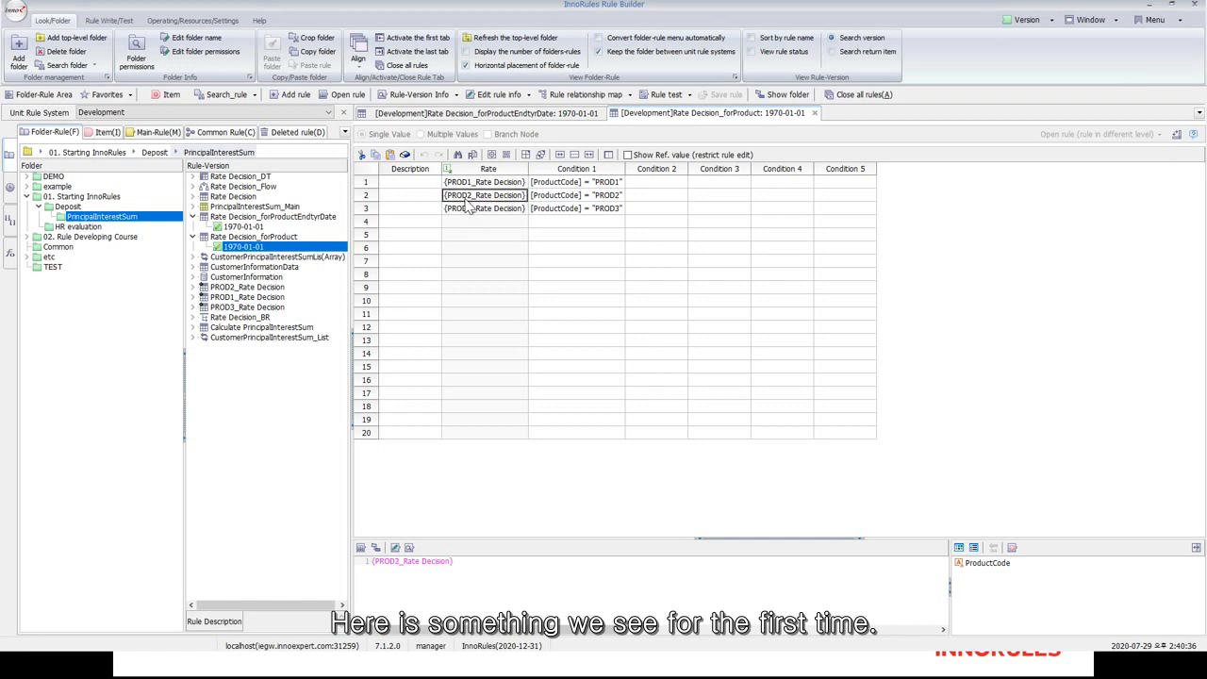
click(534, 185)
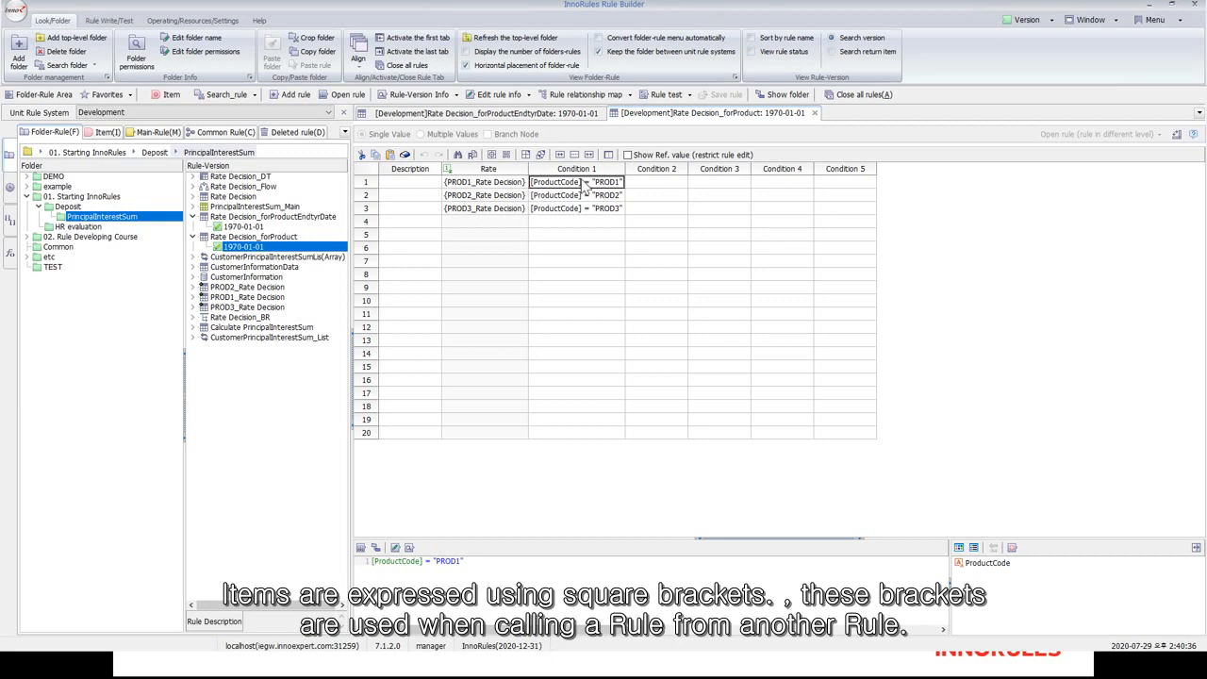
click(449, 184)
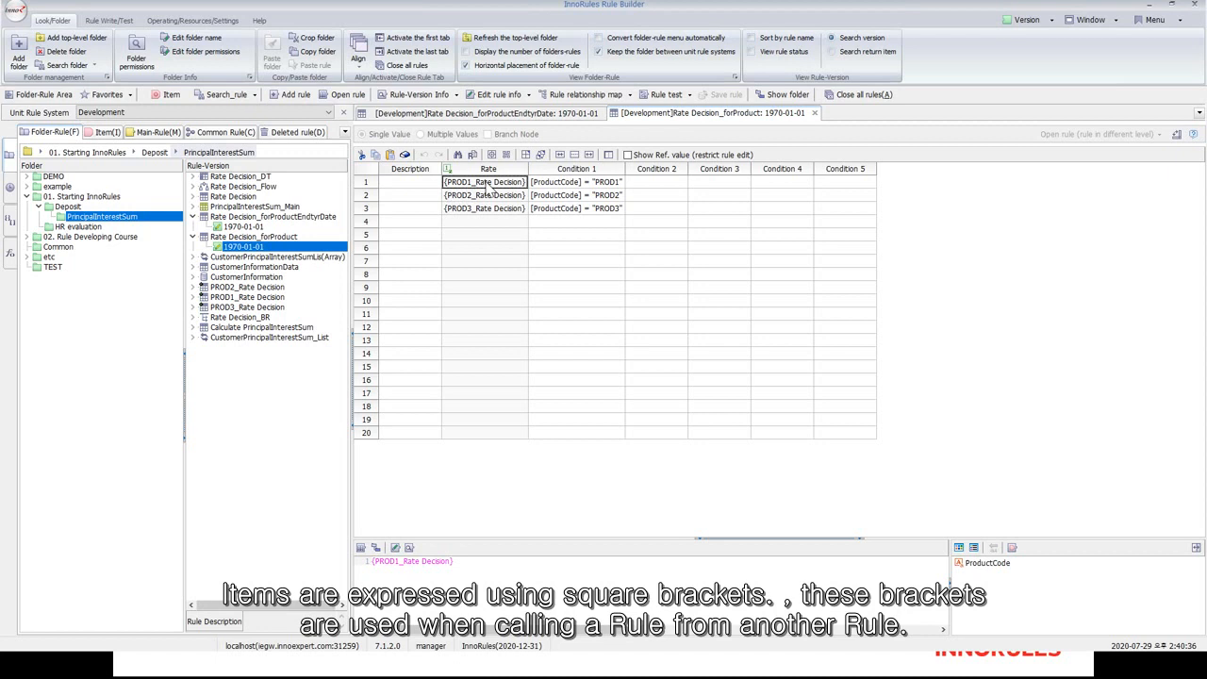
click(461, 198)
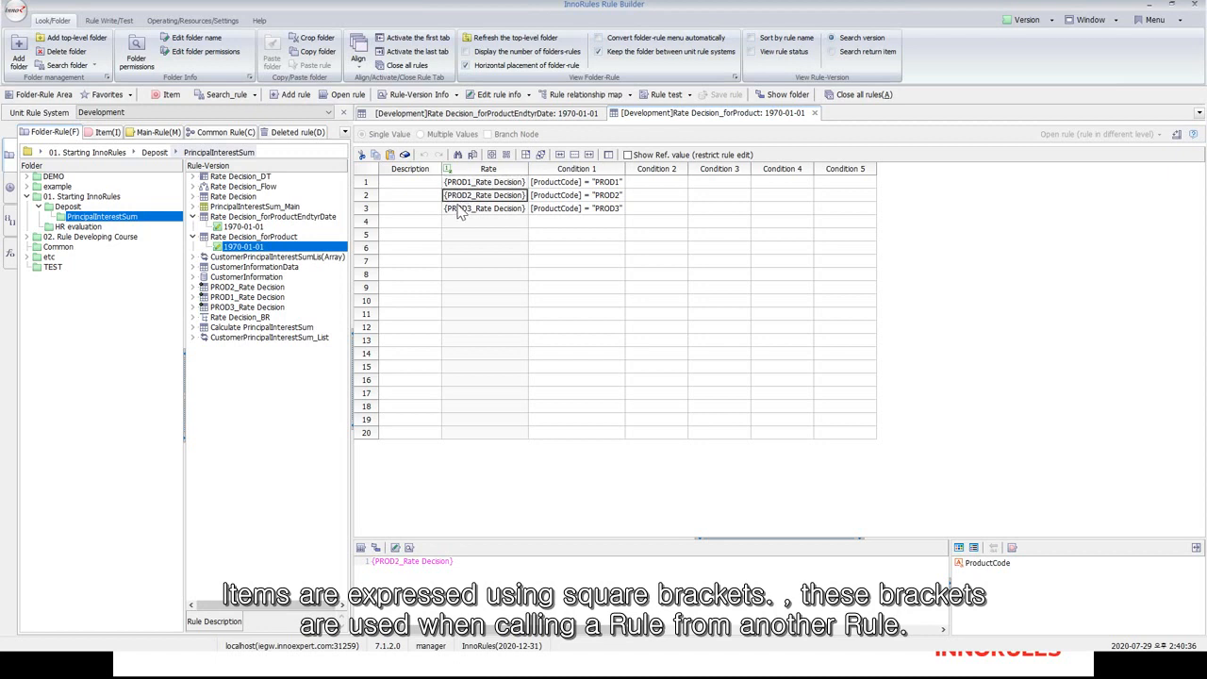
click(451, 212)
click(462, 184)
drag(466, 196, 472, 209)
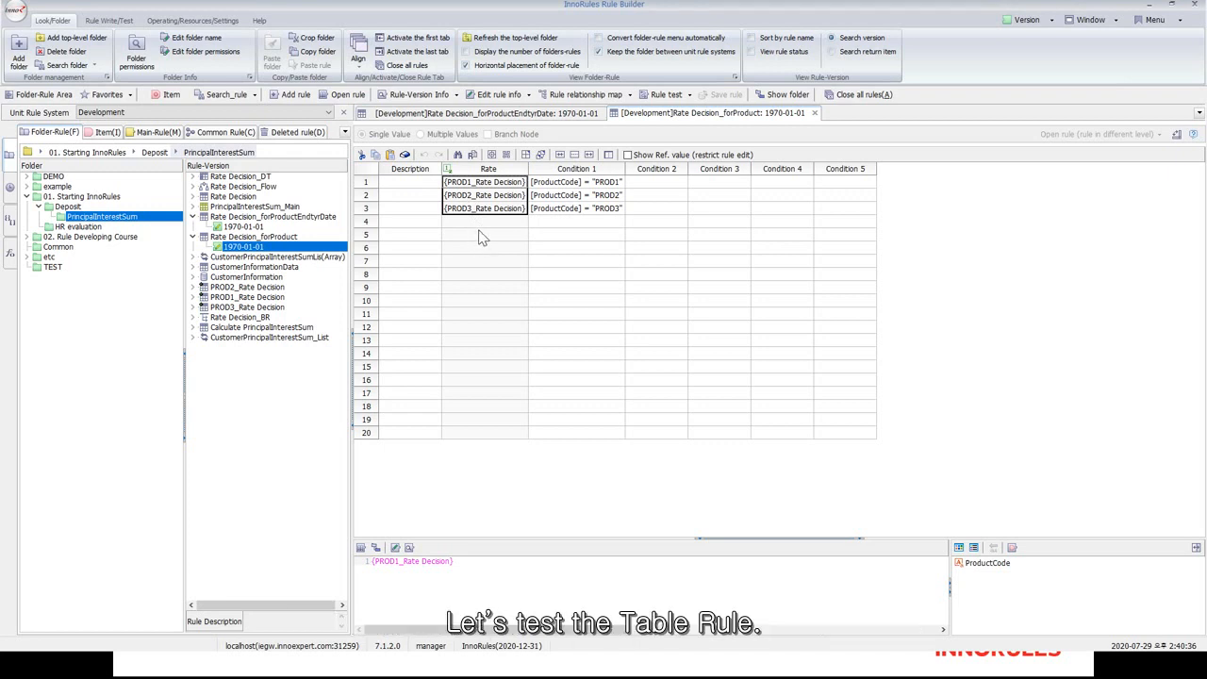
- Run a rule test of Rate Decision_forProduct with ProductCode PROD2 and EntryDate 20150820
click(641, 97)
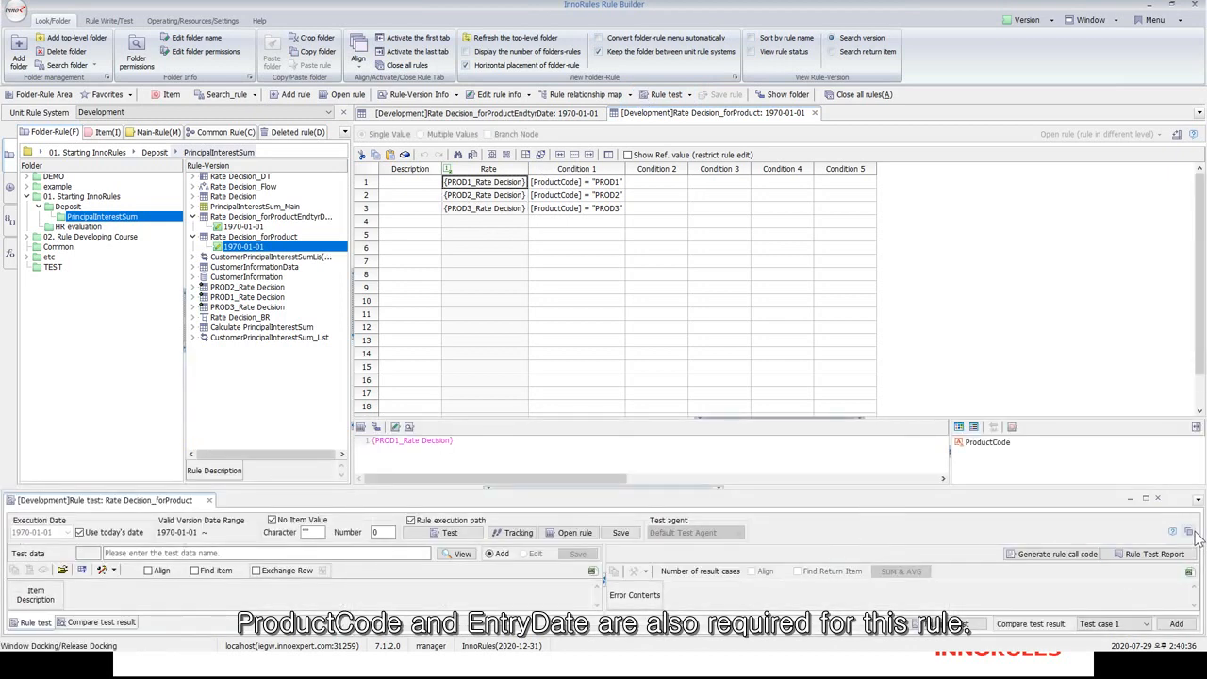
click(1189, 533)
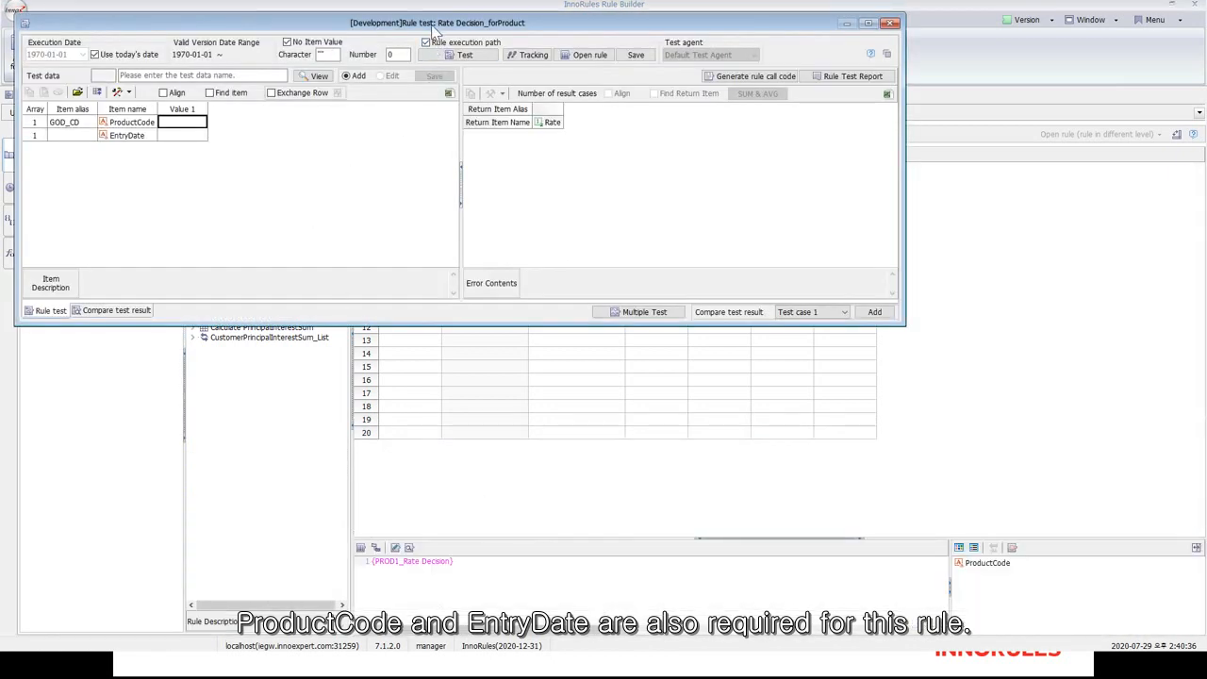
drag(431, 25, 618, 255)
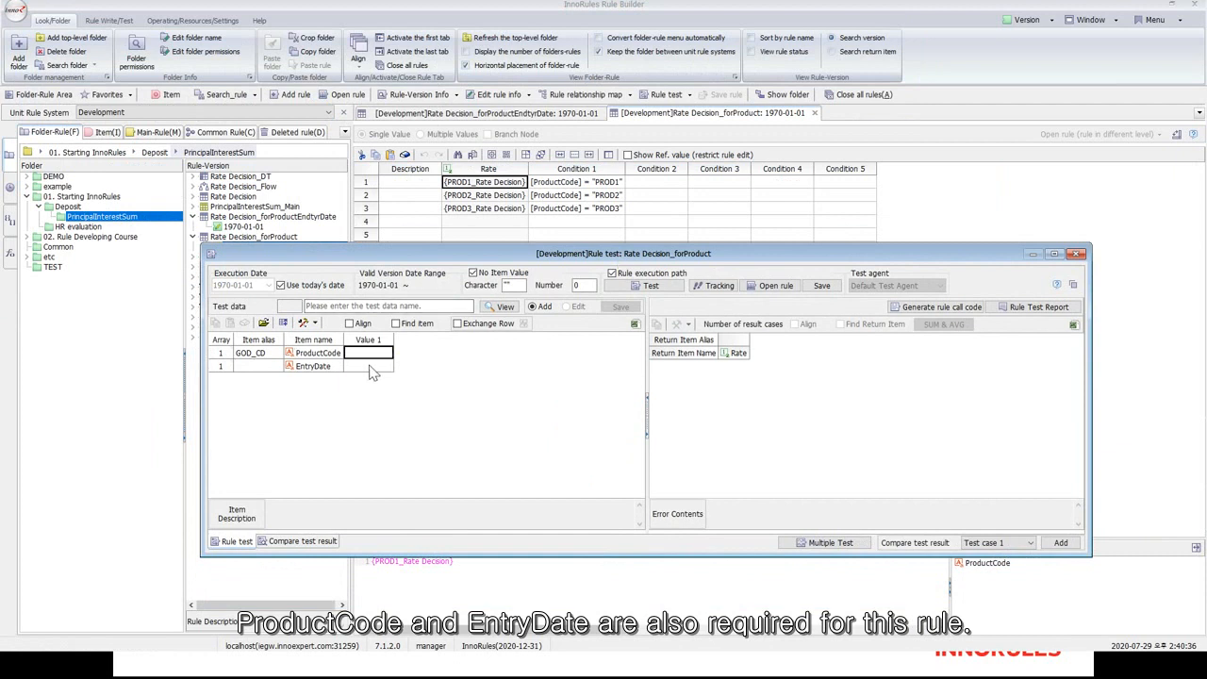
click(356, 354)
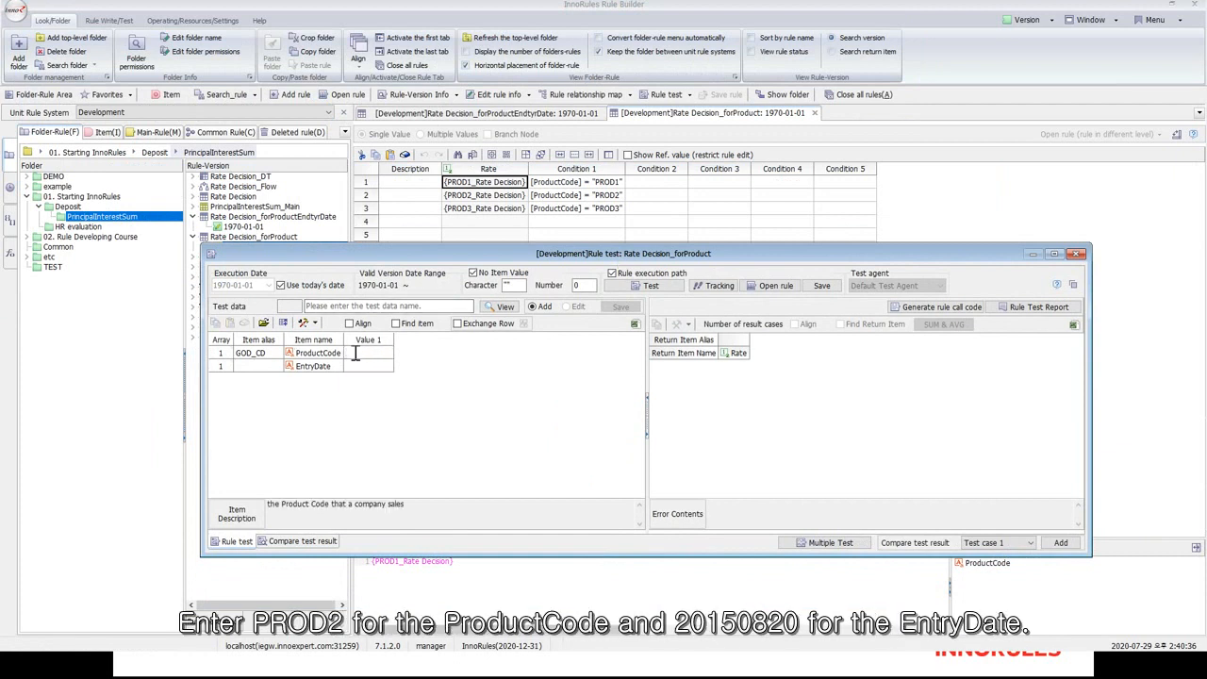
text(PROD2)
click(366, 368)
text(201)
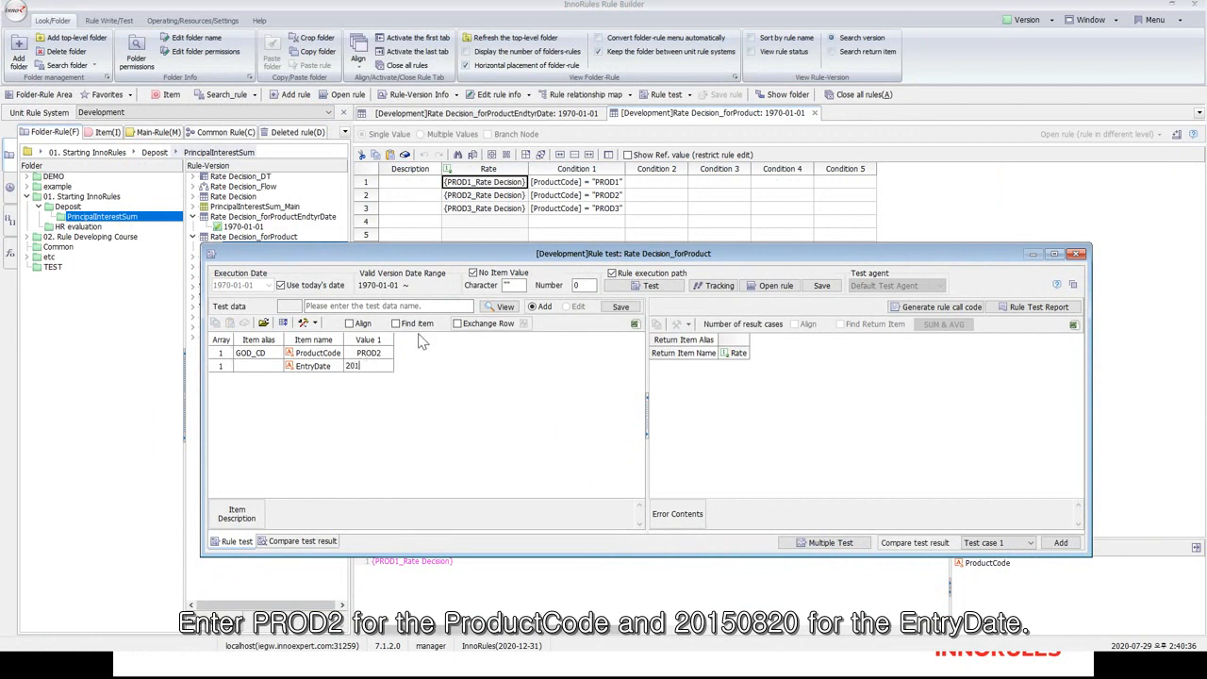
text(50820)
click(653, 287)
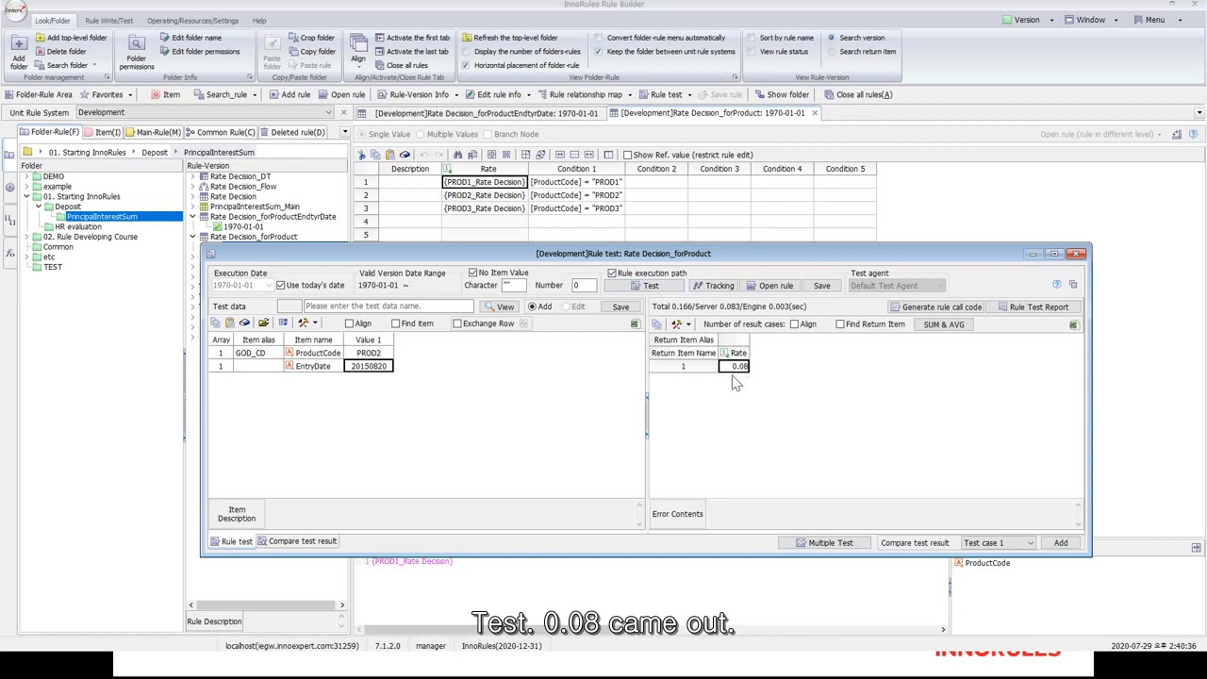
- Track the test's execution path, open Rate Decision_forProduct from it, and inspect the PROD1 and PROD2 rows
click(714, 287)
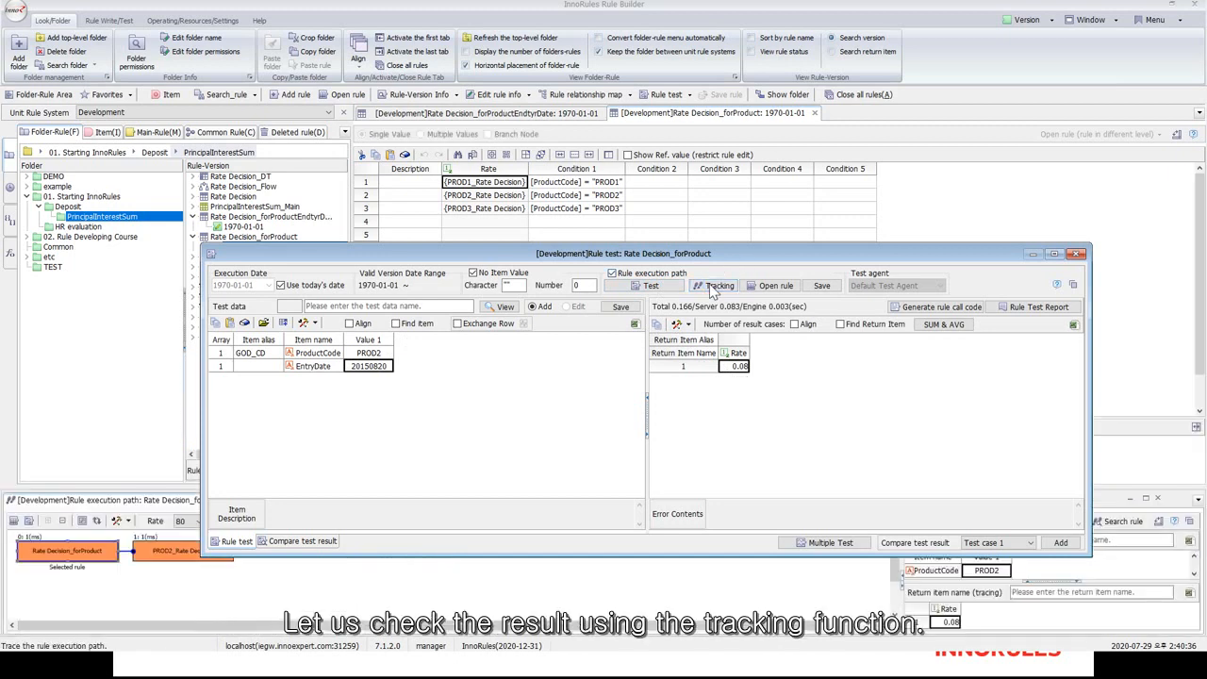
click(1077, 255)
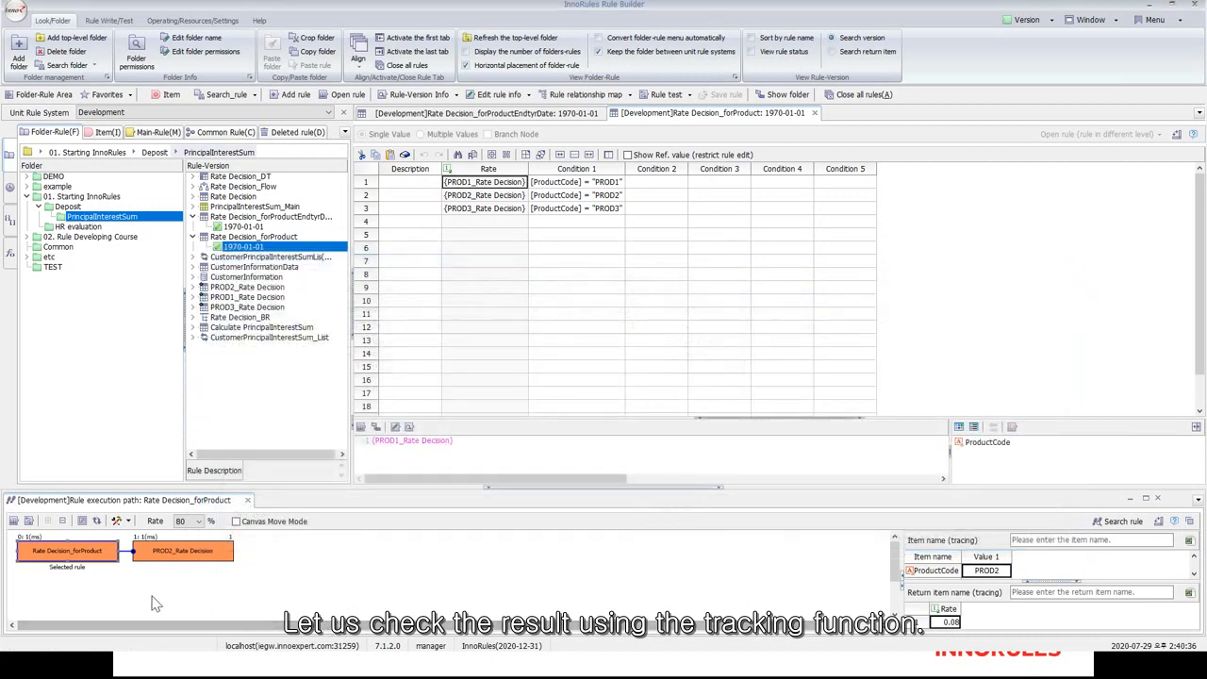
mouse_move(111, 563)
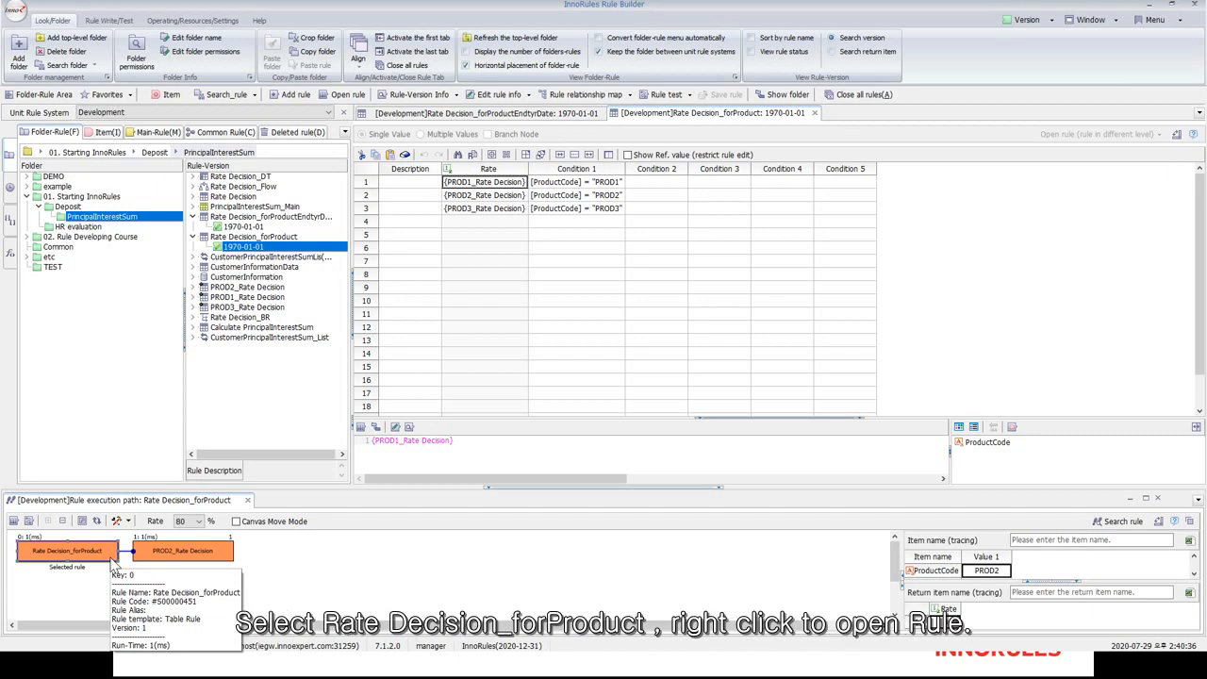
right_click(111, 560)
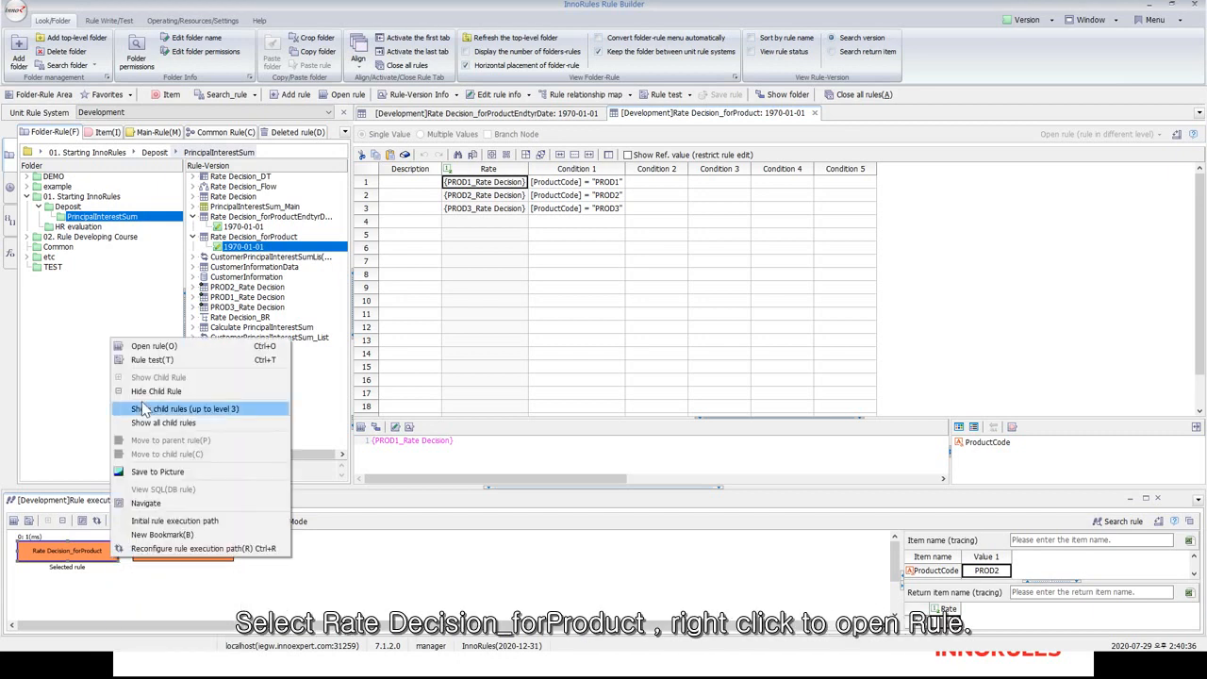
click(154, 347)
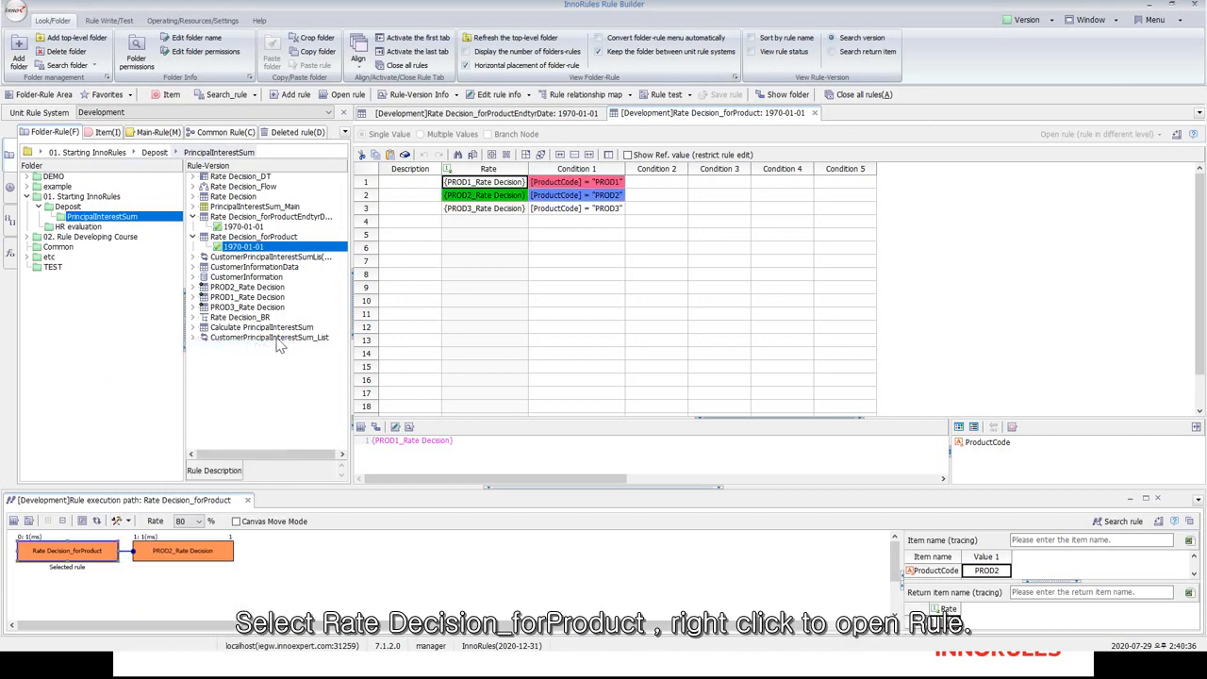
click(577, 182)
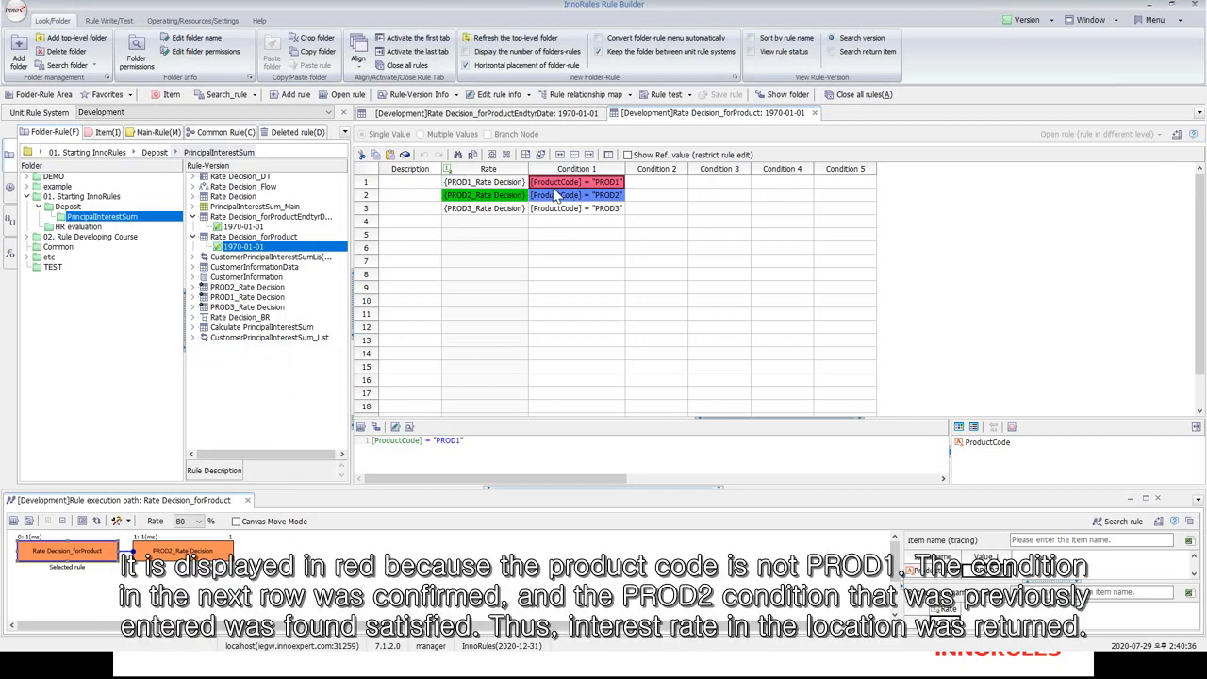
click(560, 198)
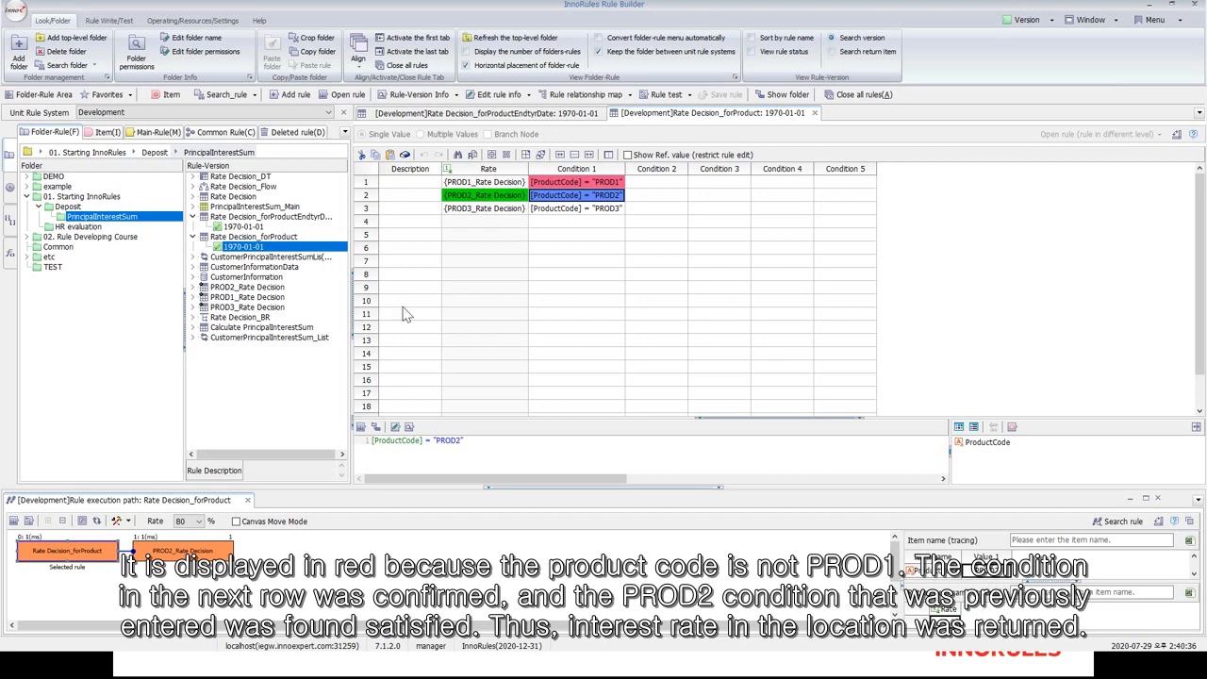
click(507, 200)
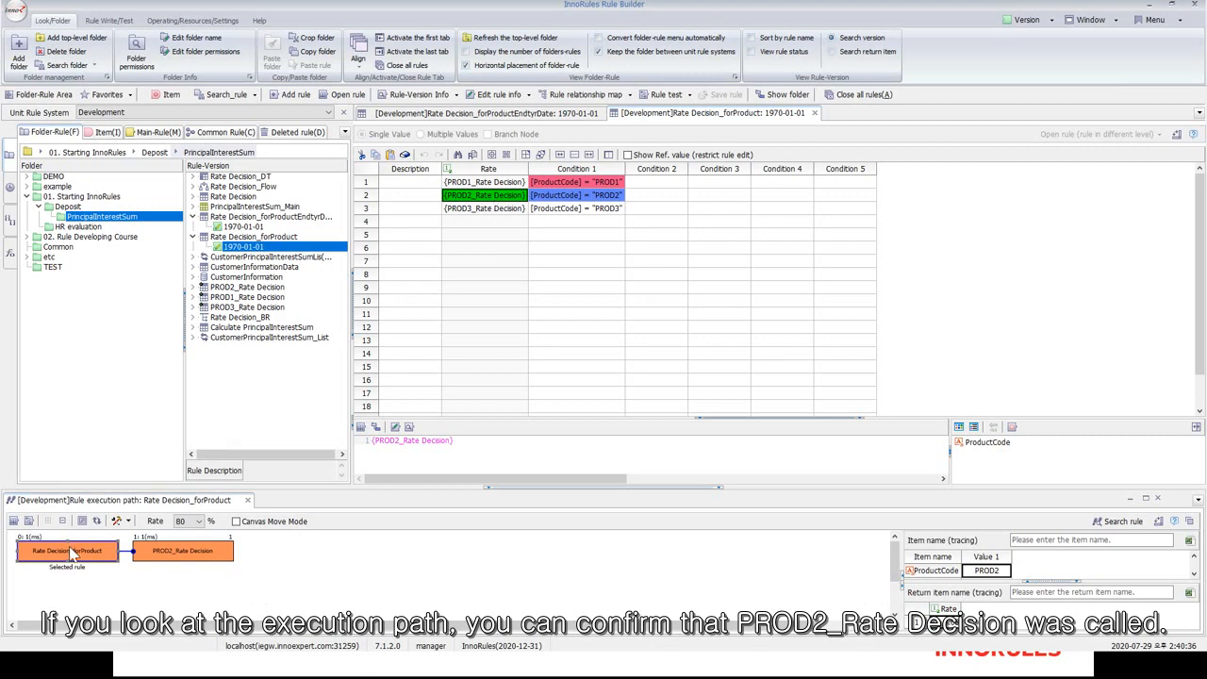
- Open PROD2_Rate Decision from the execution path and check the rate in its 2015 row
click(137, 551)
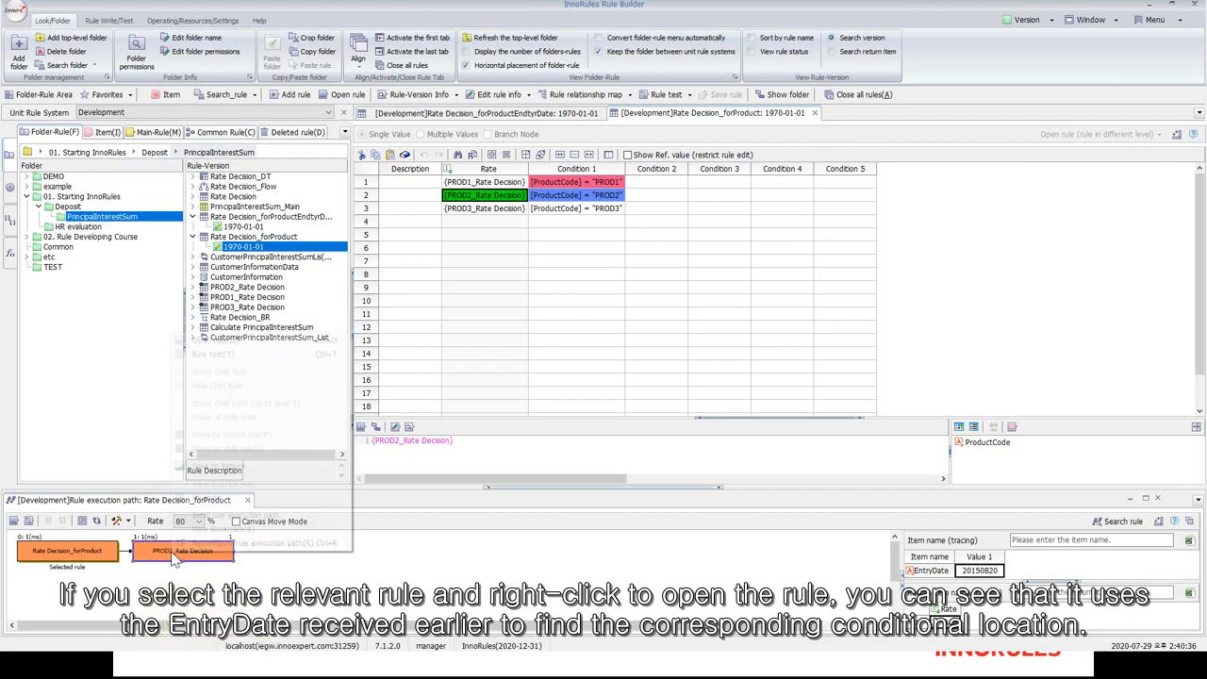
right_click(172, 554)
click(215, 341)
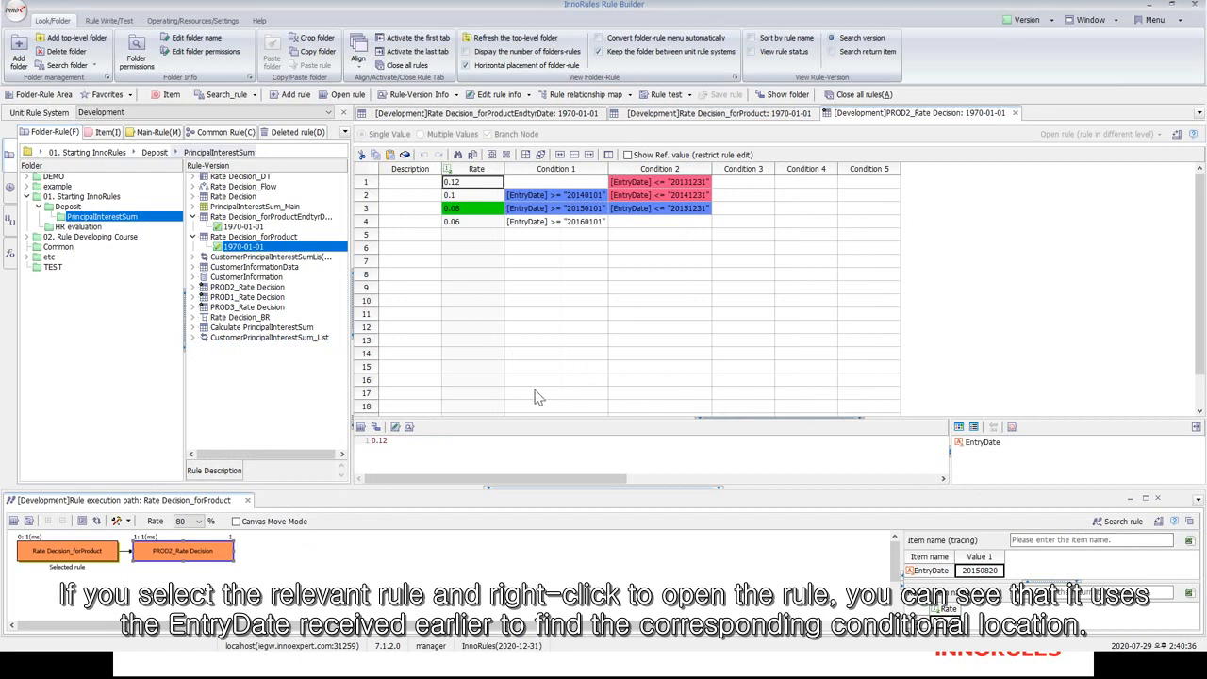
click(502, 211)
- Return to Rate Decision_forProduct, check the rule called in its PROD3 row, and close the execution path
click(83, 555)
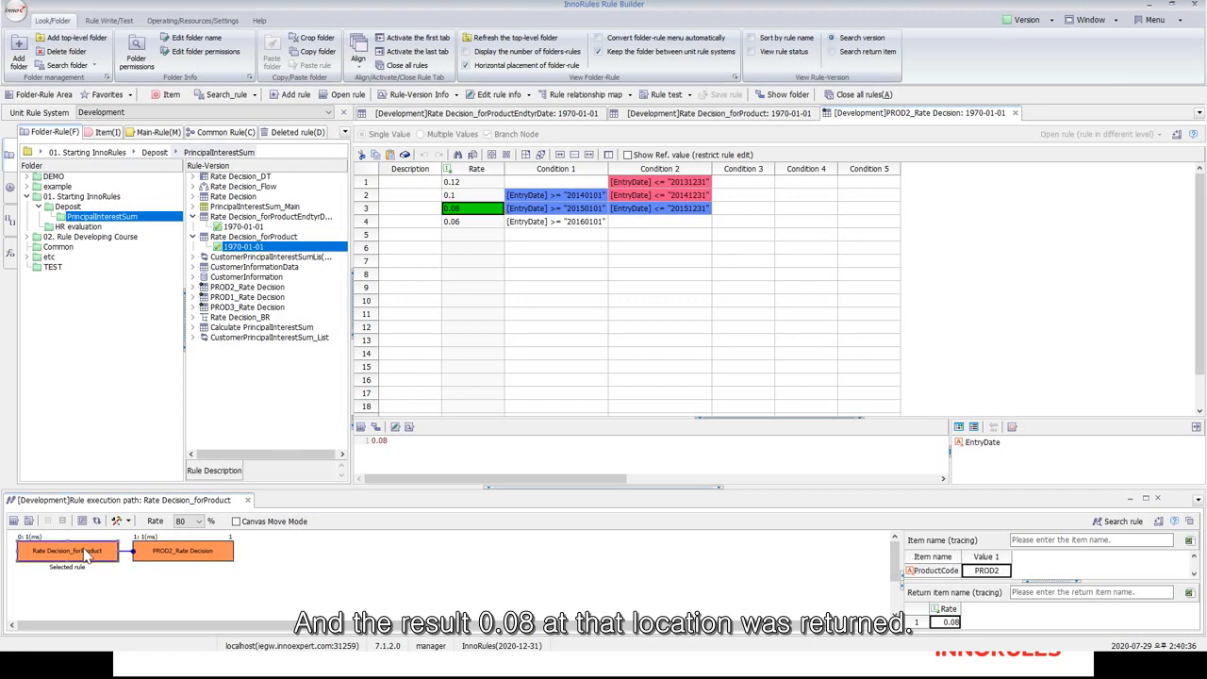
double_click(85, 555)
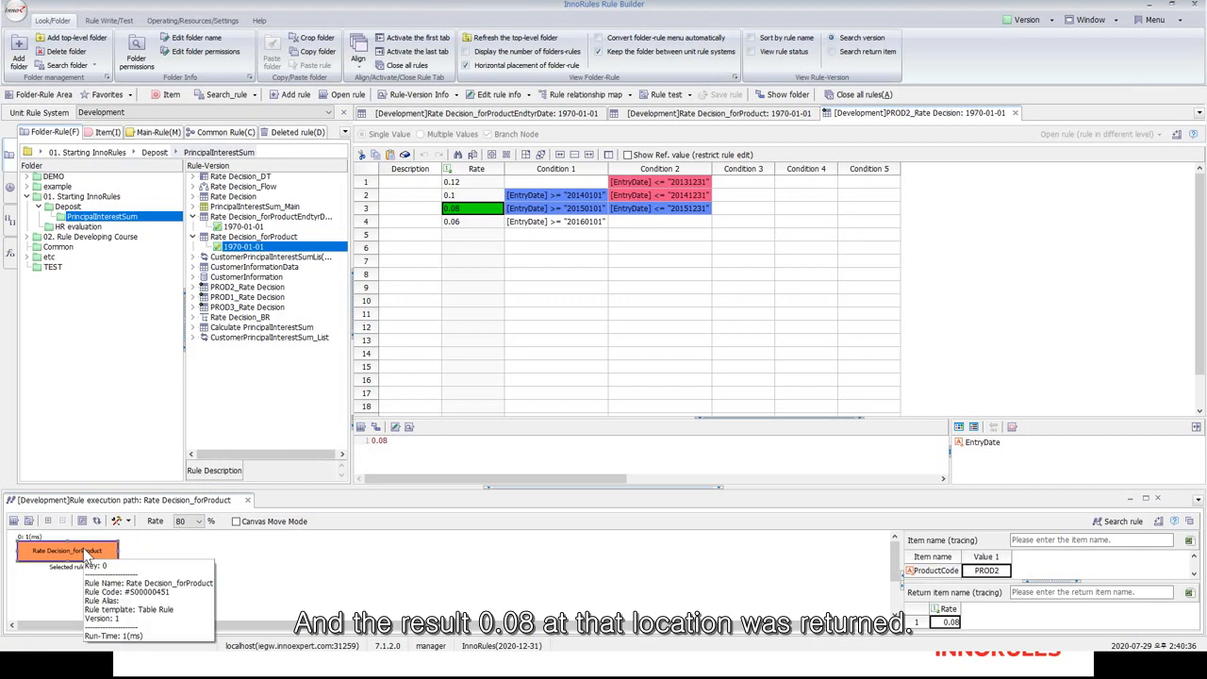
click(741, 114)
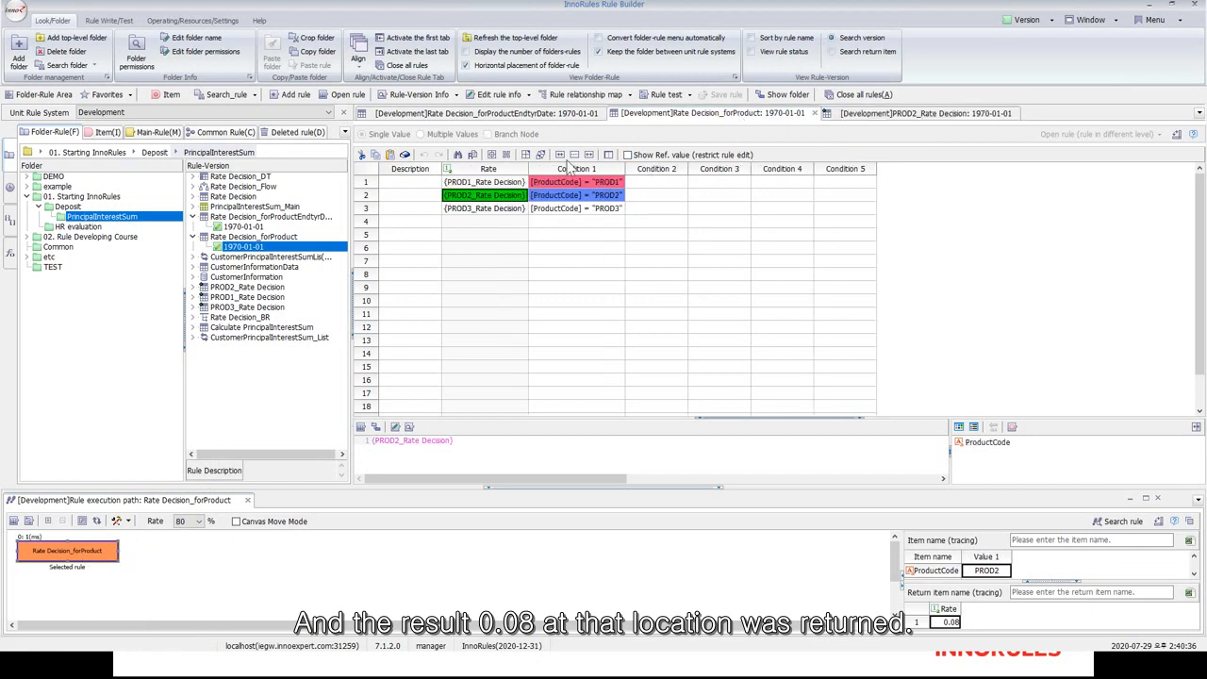
click(491, 211)
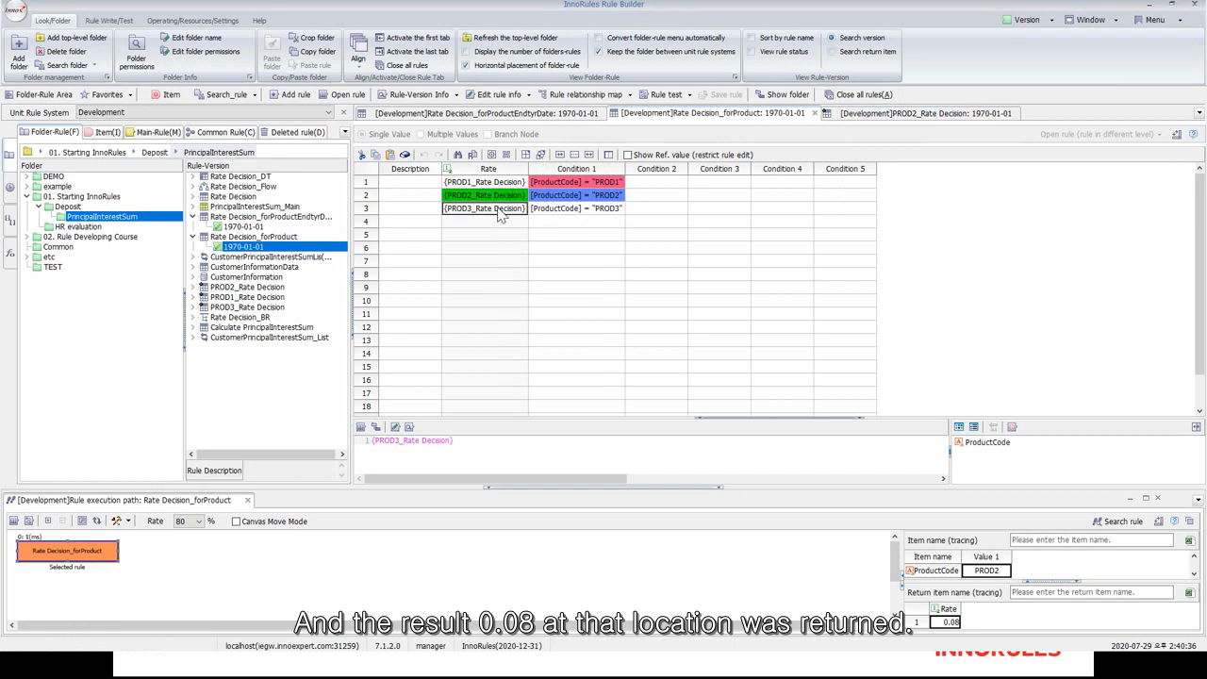
click(247, 500)
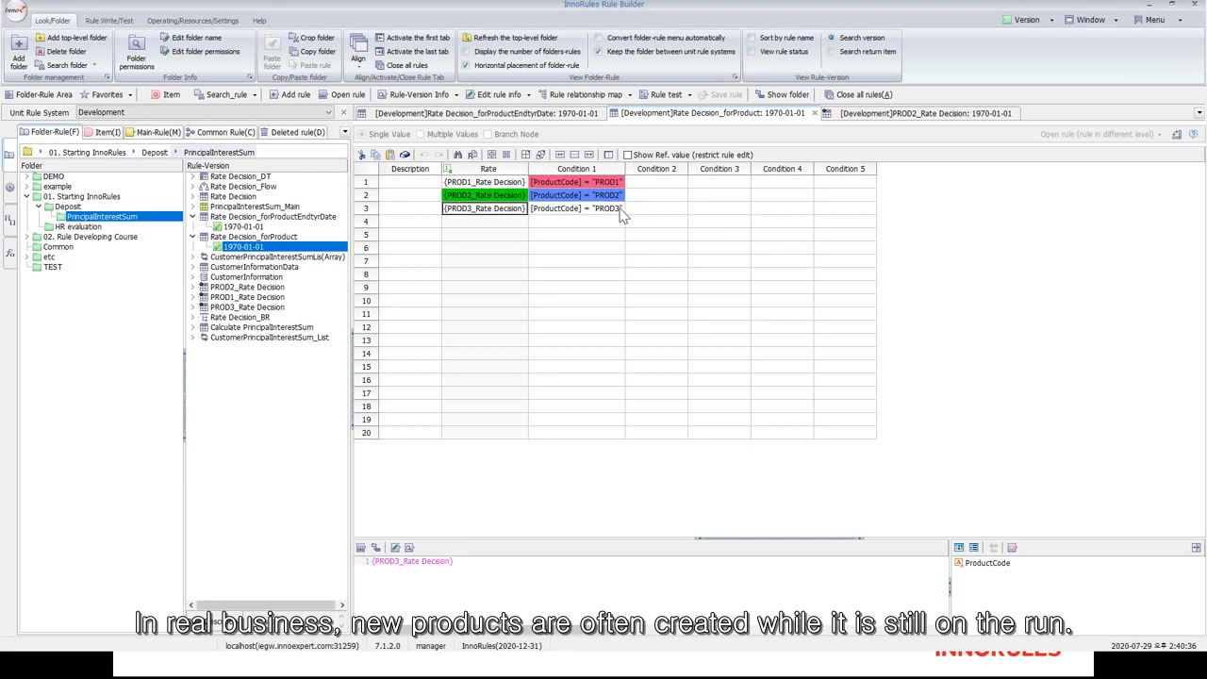
- Copy the PROD3_Rate Decision rule within the PrincipalInterestSum folder and name the copy PROD4_Rate Decision
click(236, 308)
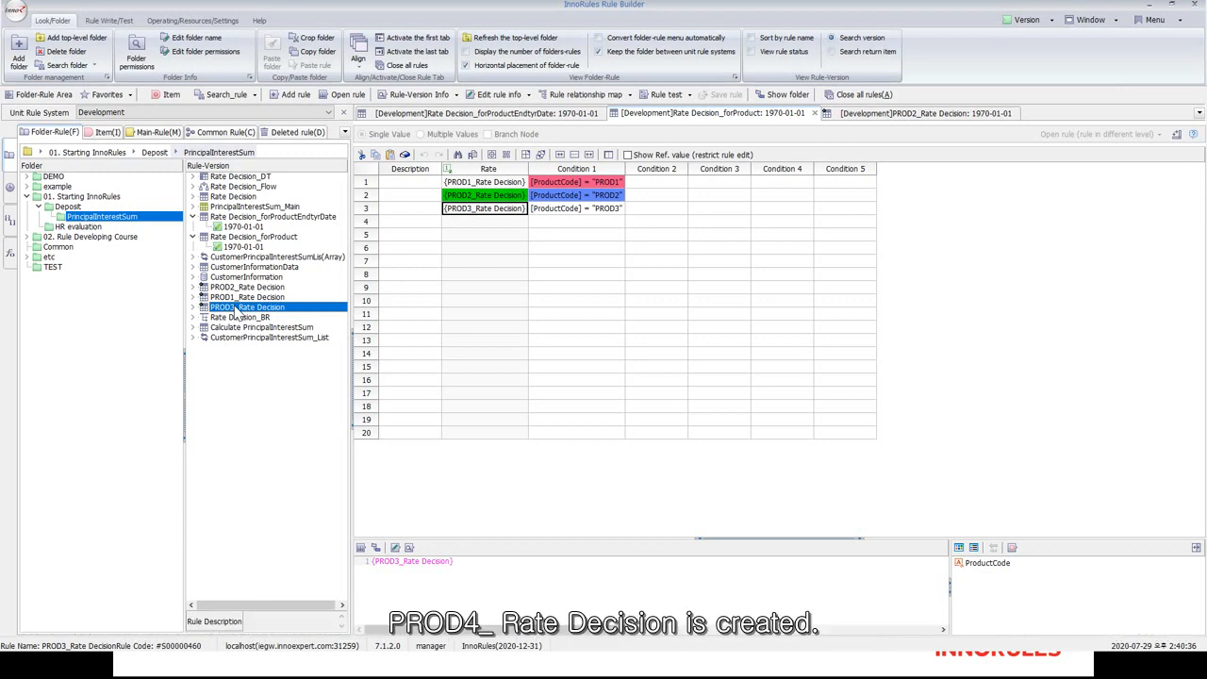
right_click(242, 369)
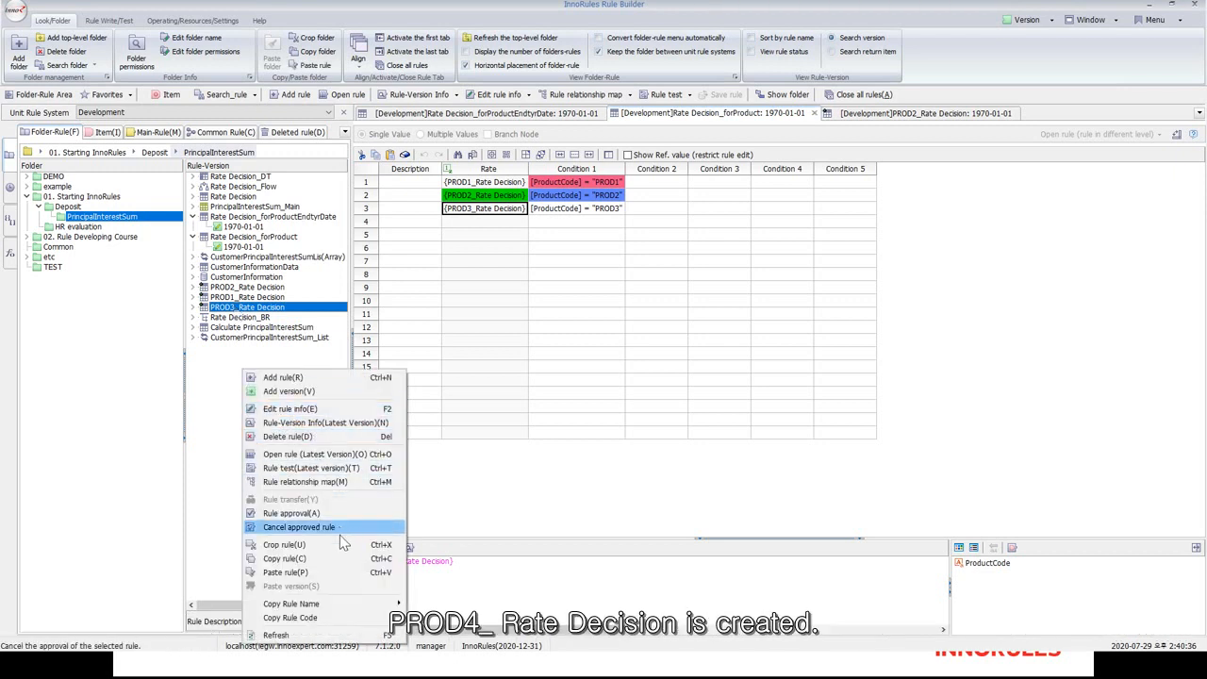
click(314, 572)
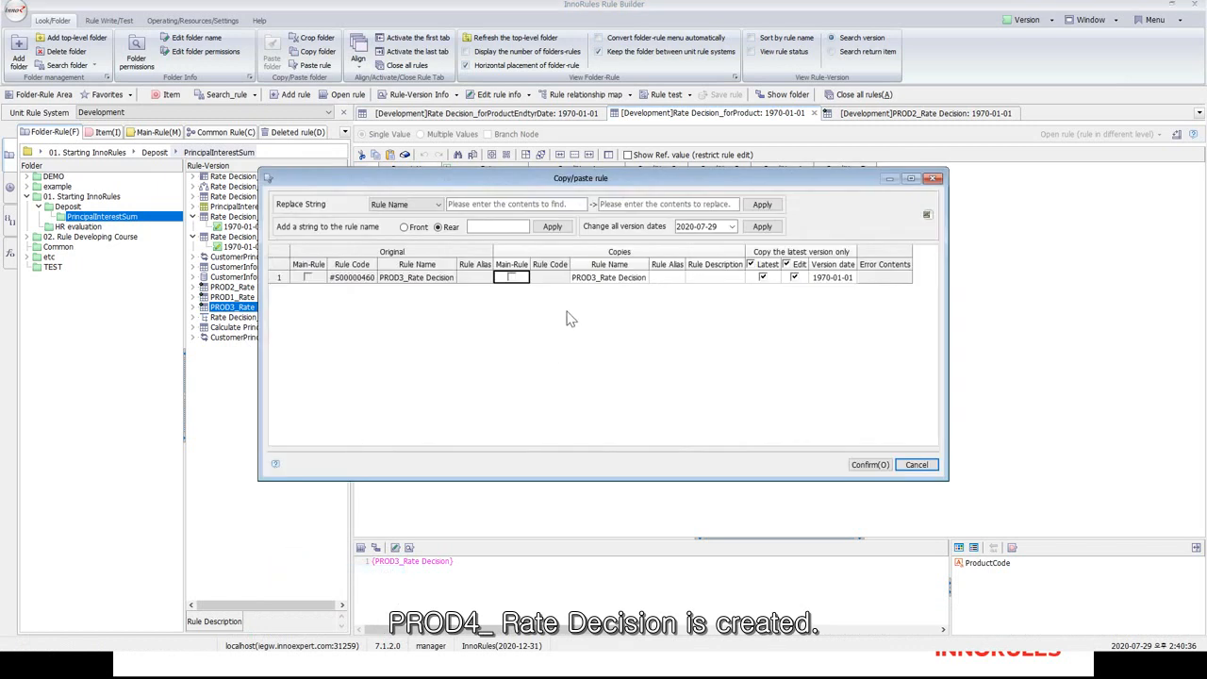
click(593, 280)
double_click(596, 280)
key(BackSpace)
text(4)
click(869, 464)
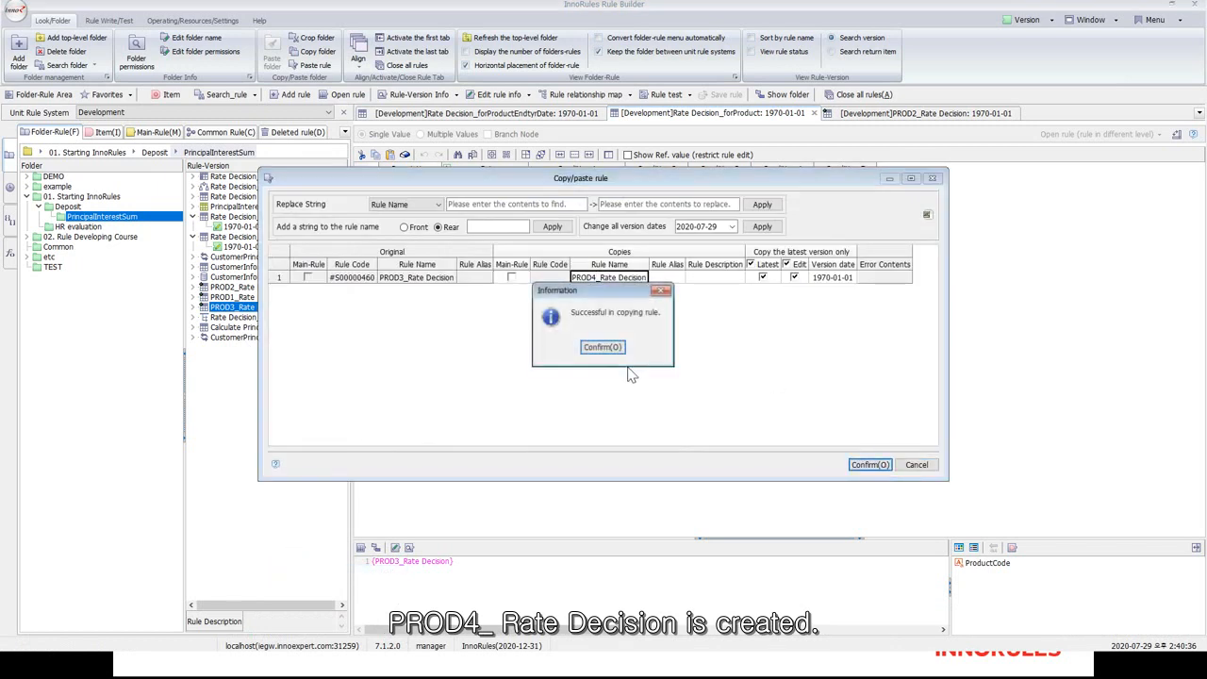
click(601, 347)
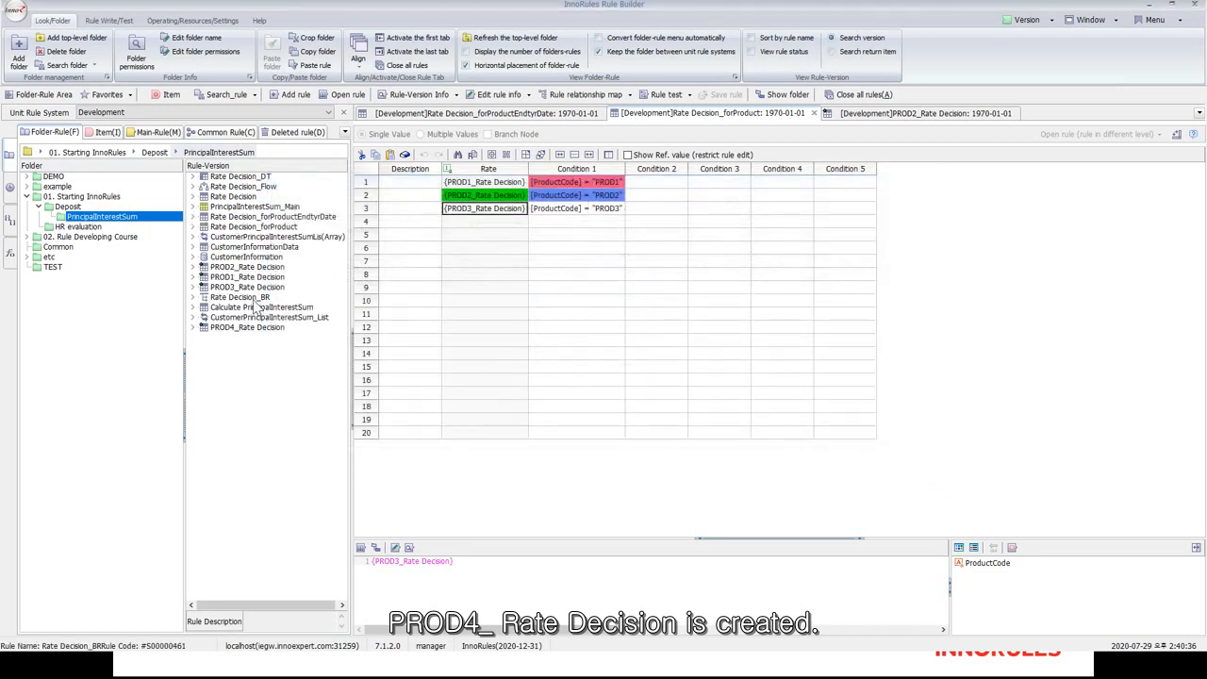
- Open the 1970-01-01 version of PROD4_Rate Decision to view its rows, and switch back to PROD2_Rate Decision
double_click(243, 327)
click(238, 340)
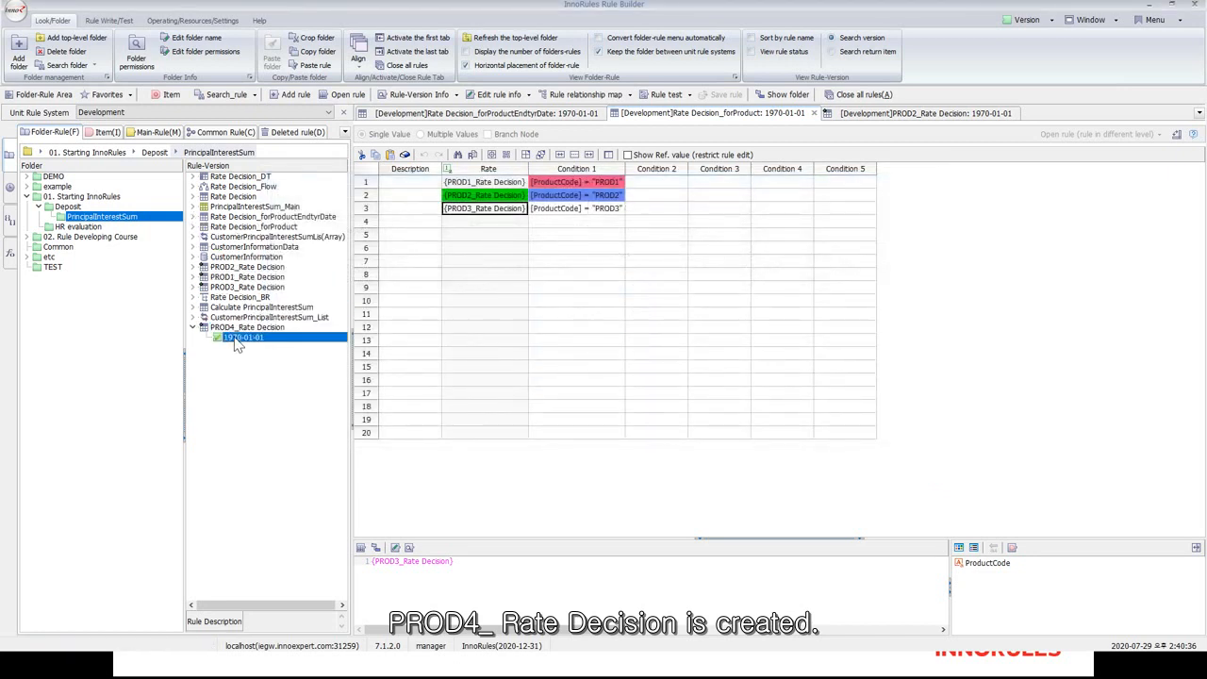
double_click(237, 339)
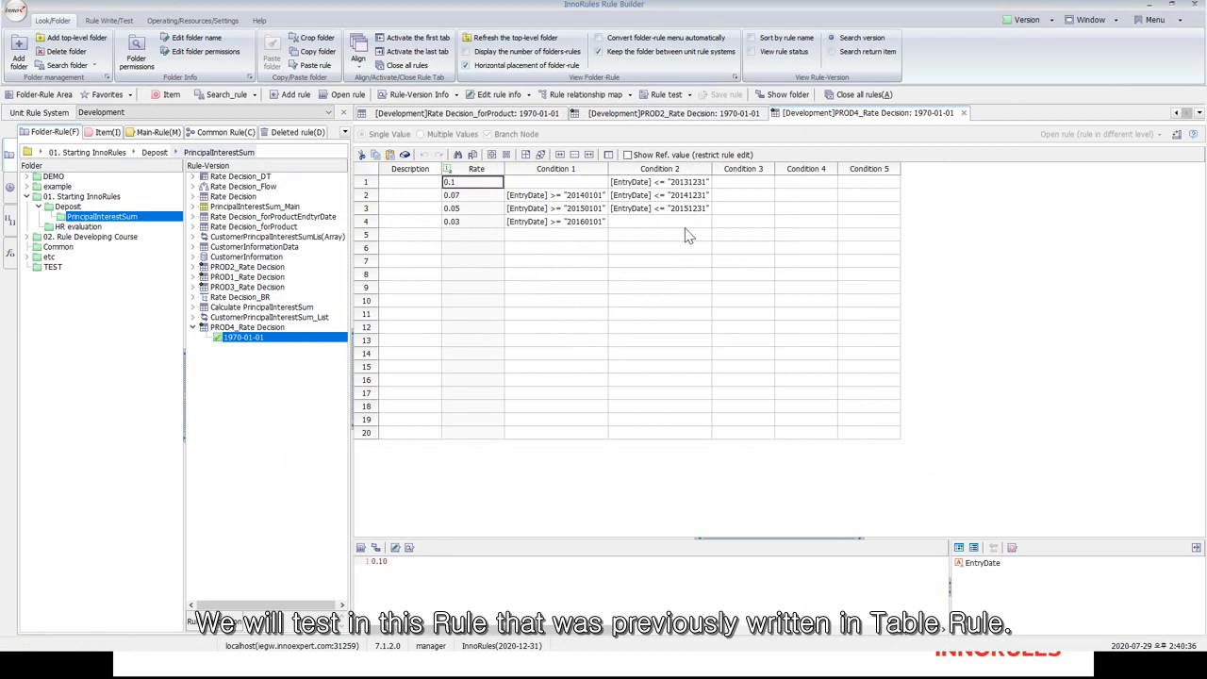
click(704, 114)
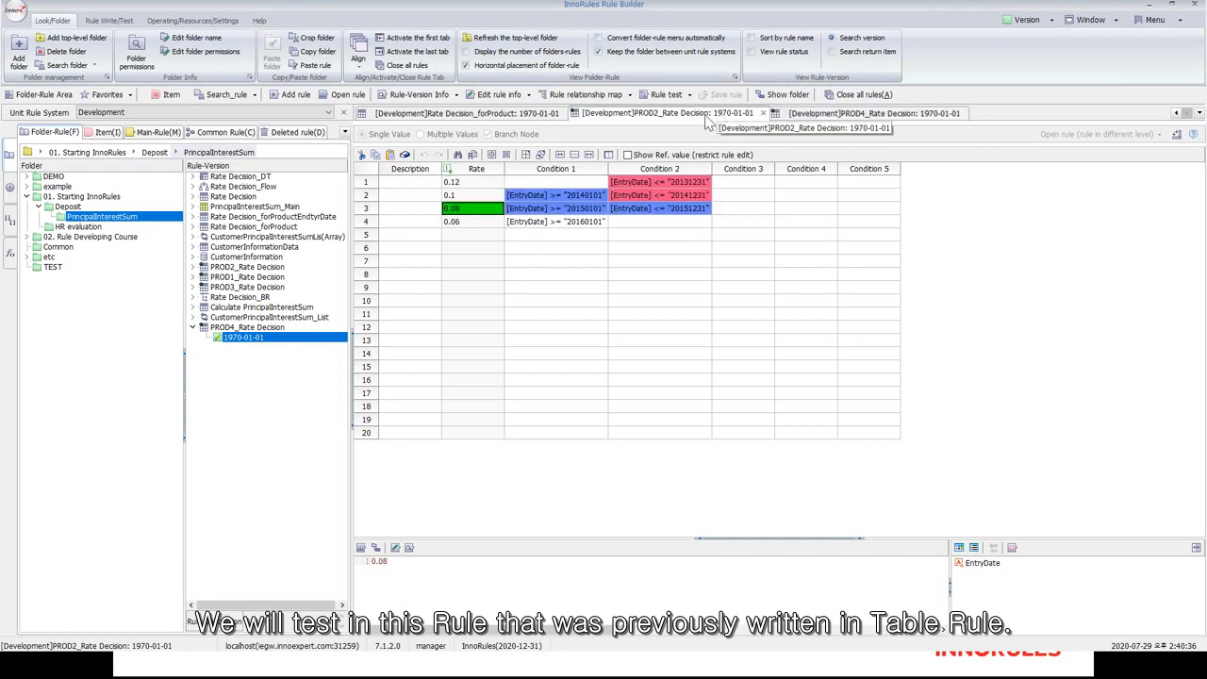
- Run a rule test of Rate Decision_forProduct with ProductCode PROD4 and EntryDate 20150820, and close the question about viewing the rule
click(533, 113)
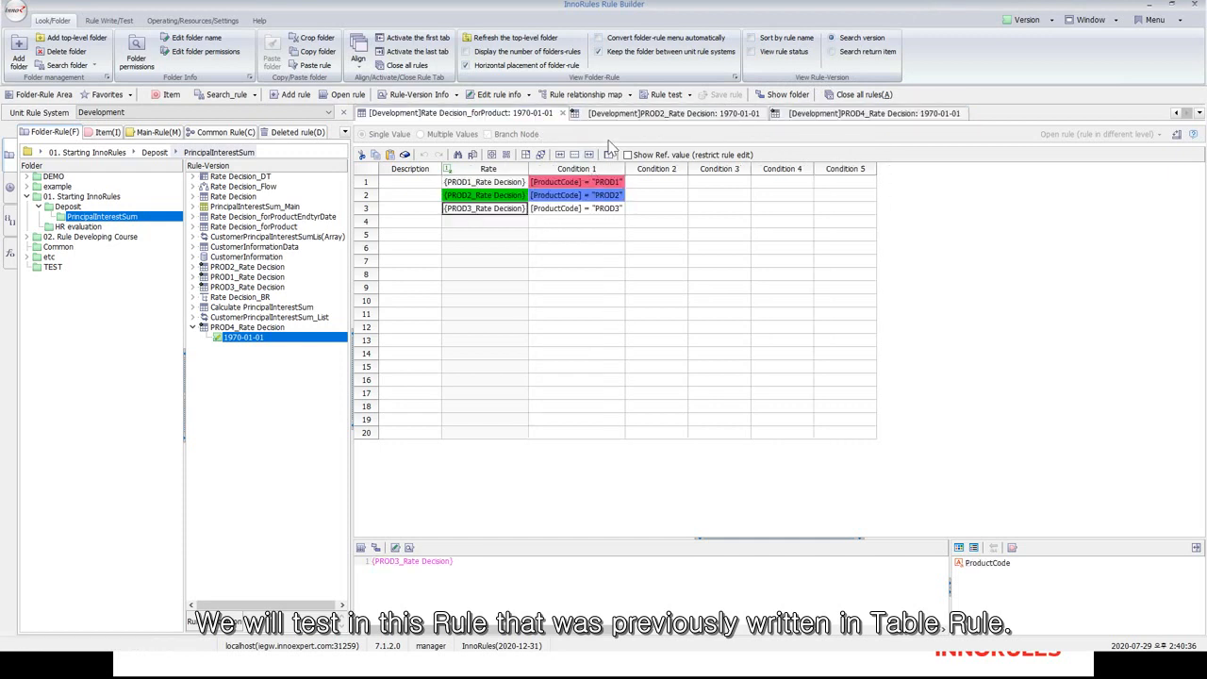
click(657, 102)
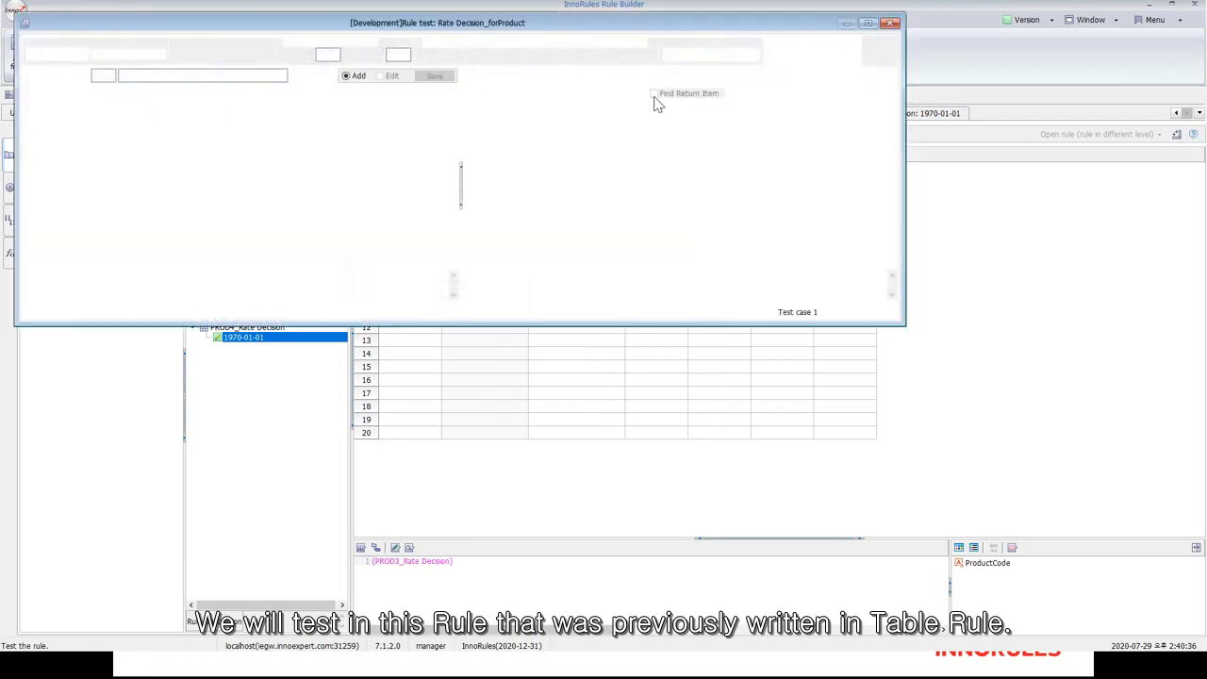
drag(546, 27, 731, 261)
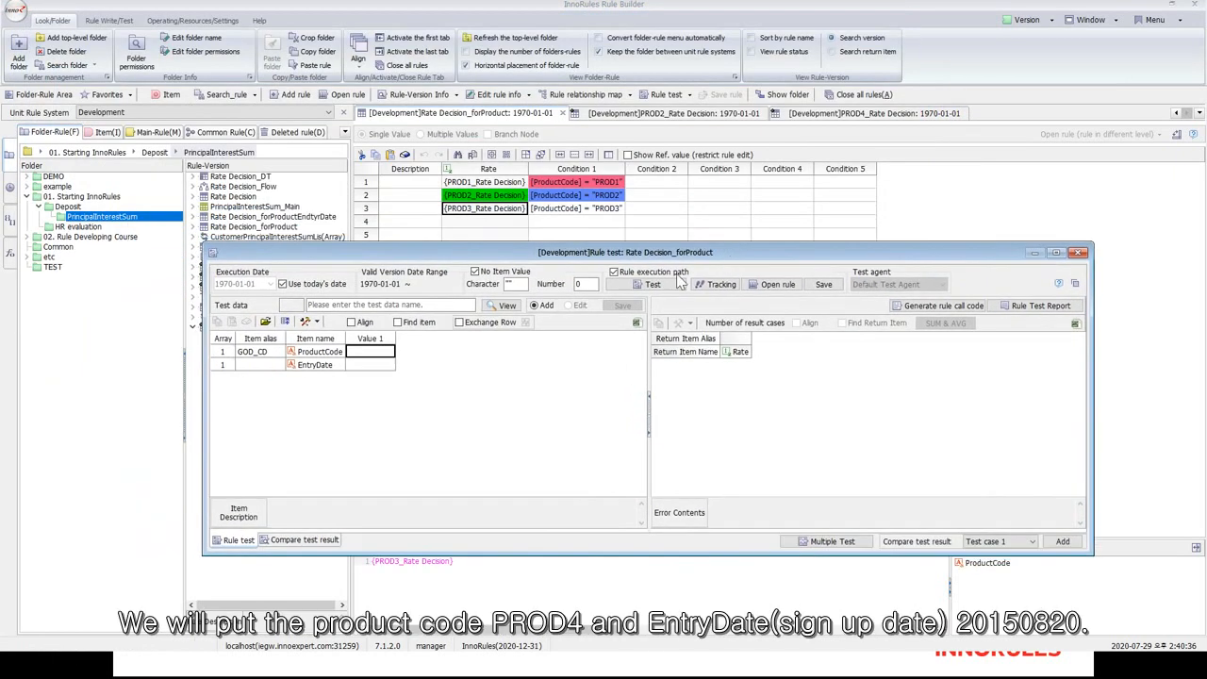
click(368, 352)
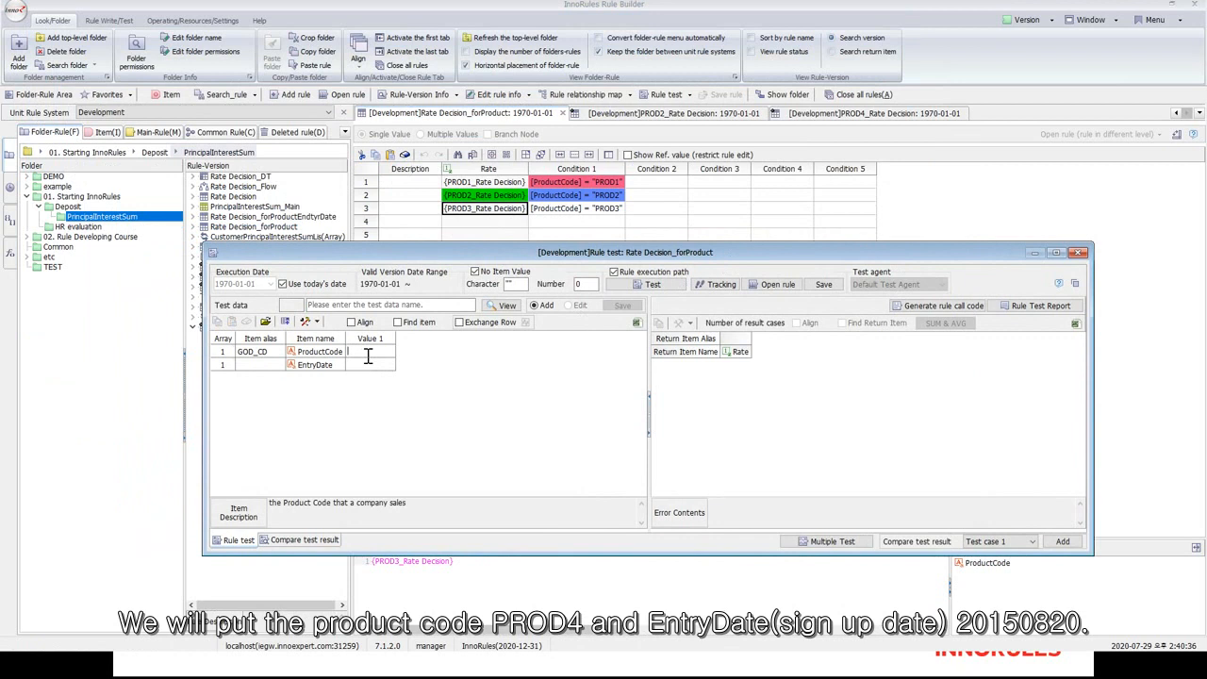
text(PROD4)
click(369, 366)
click(367, 370)
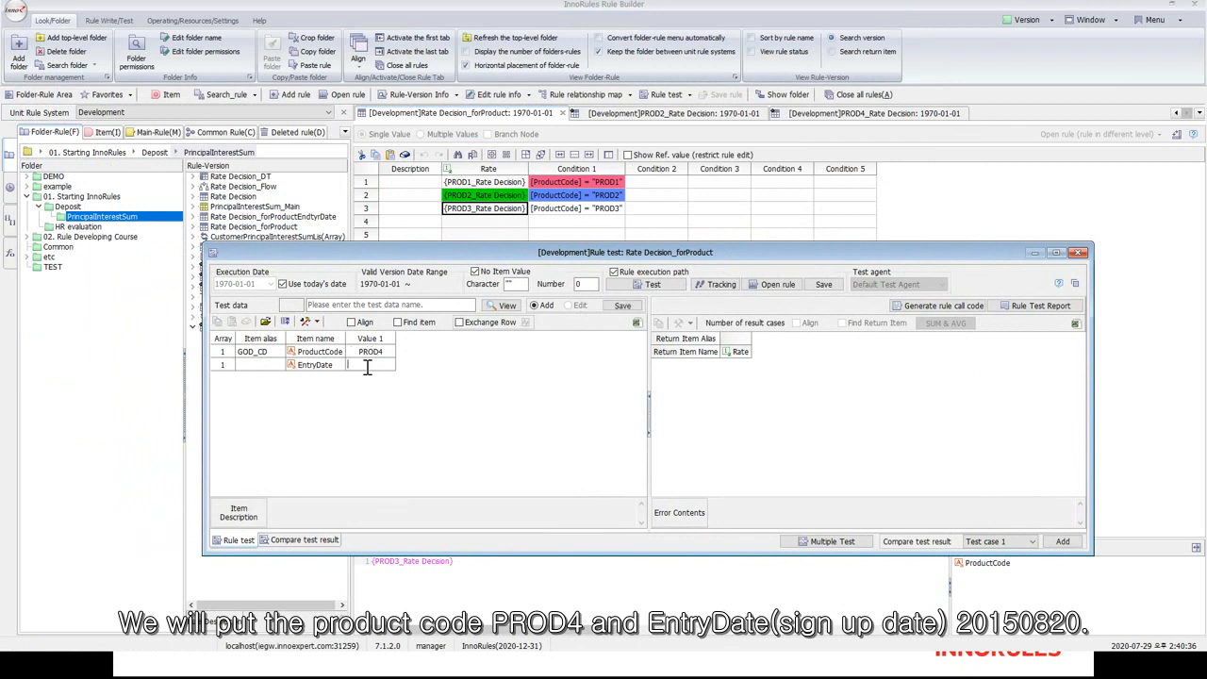
text(20150820)
click(670, 288)
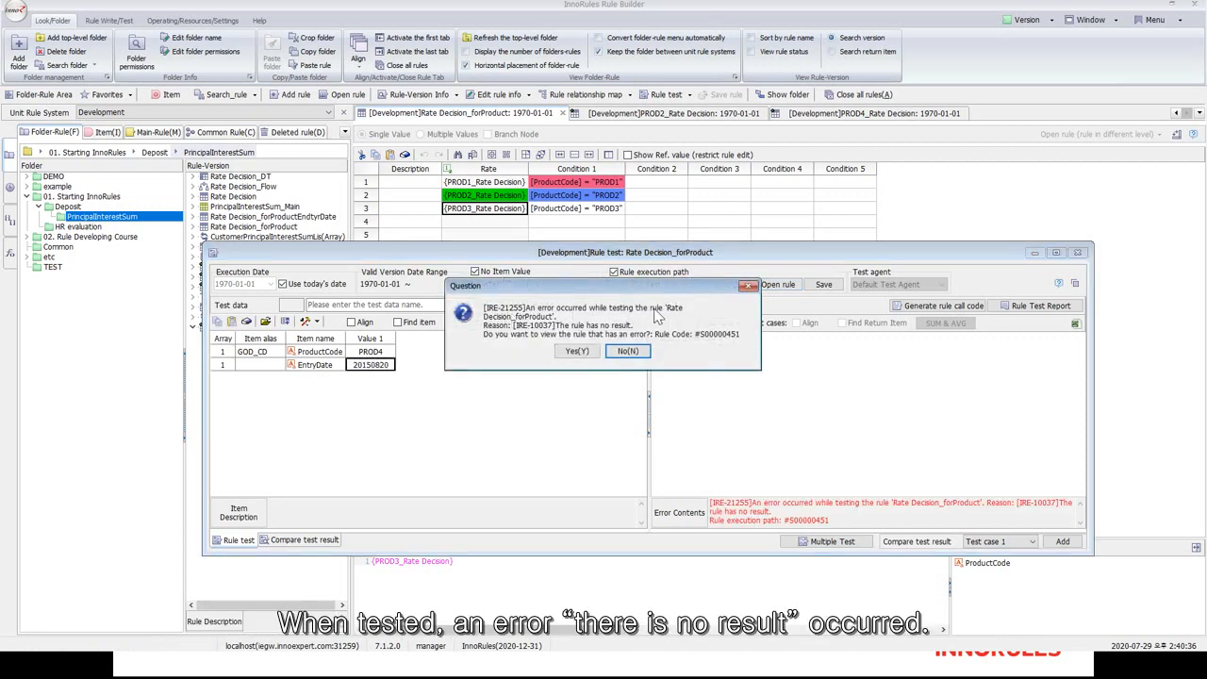
click(593, 354)
- Trace the execution path of the PROD4 test and open Rate Decision_forProduct from it to check its conditions
click(720, 285)
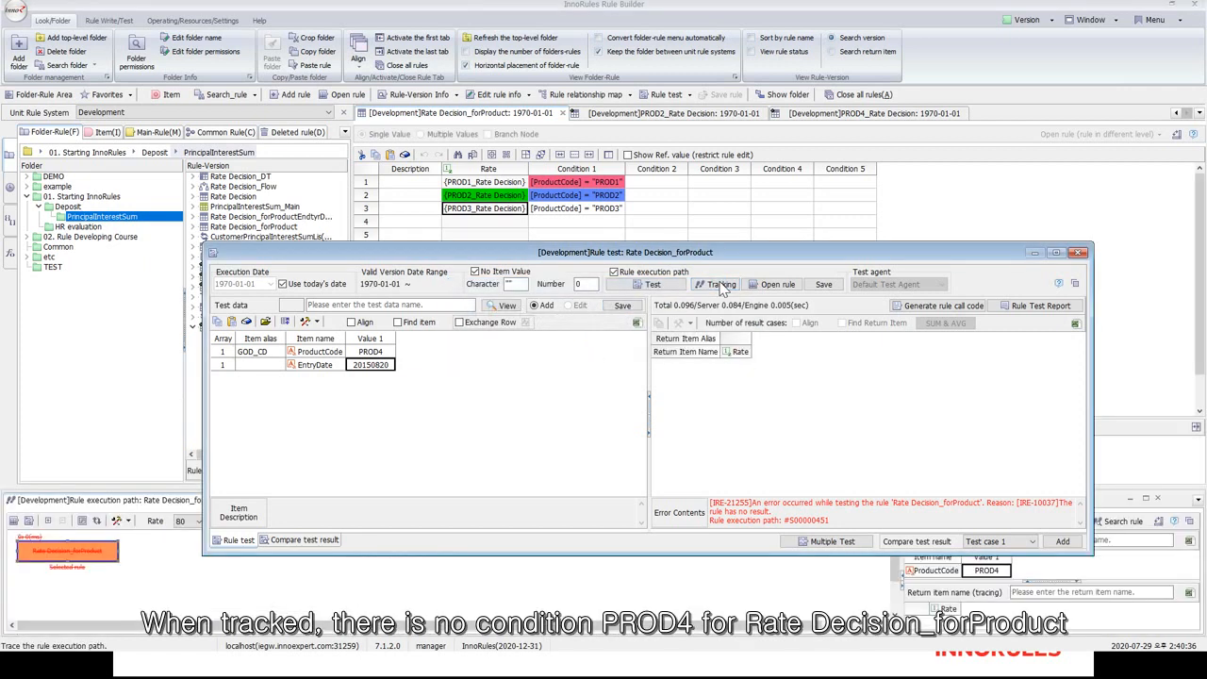
click(1078, 254)
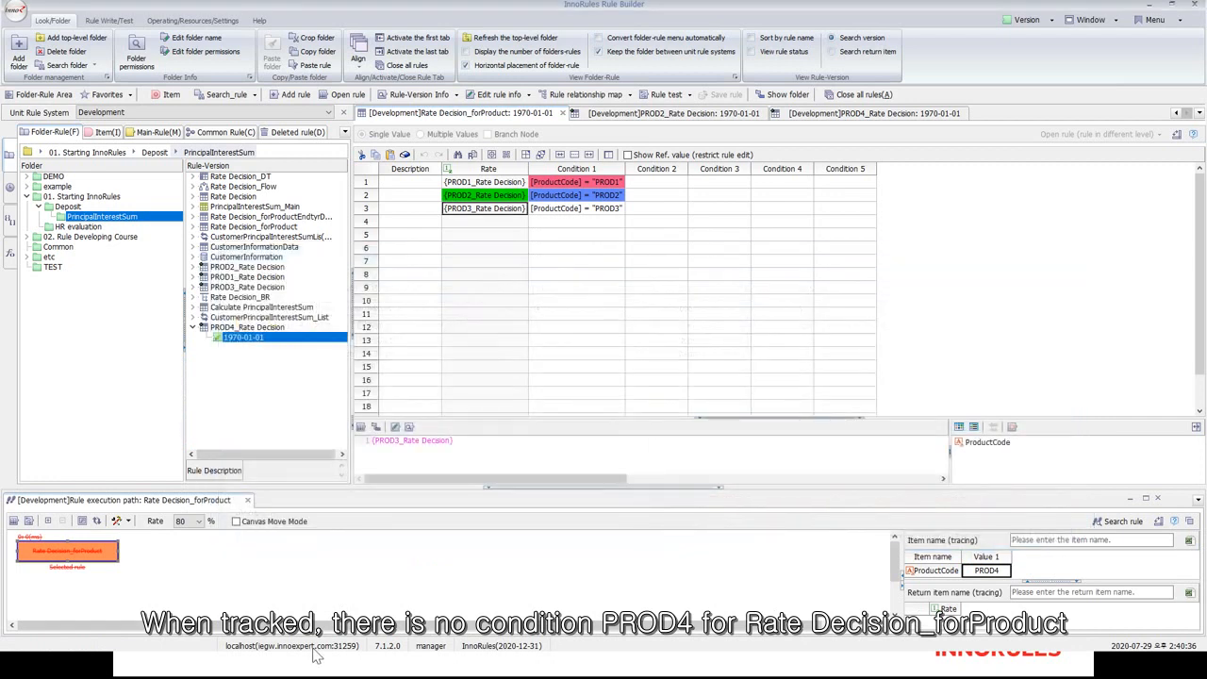
right_click(189, 336)
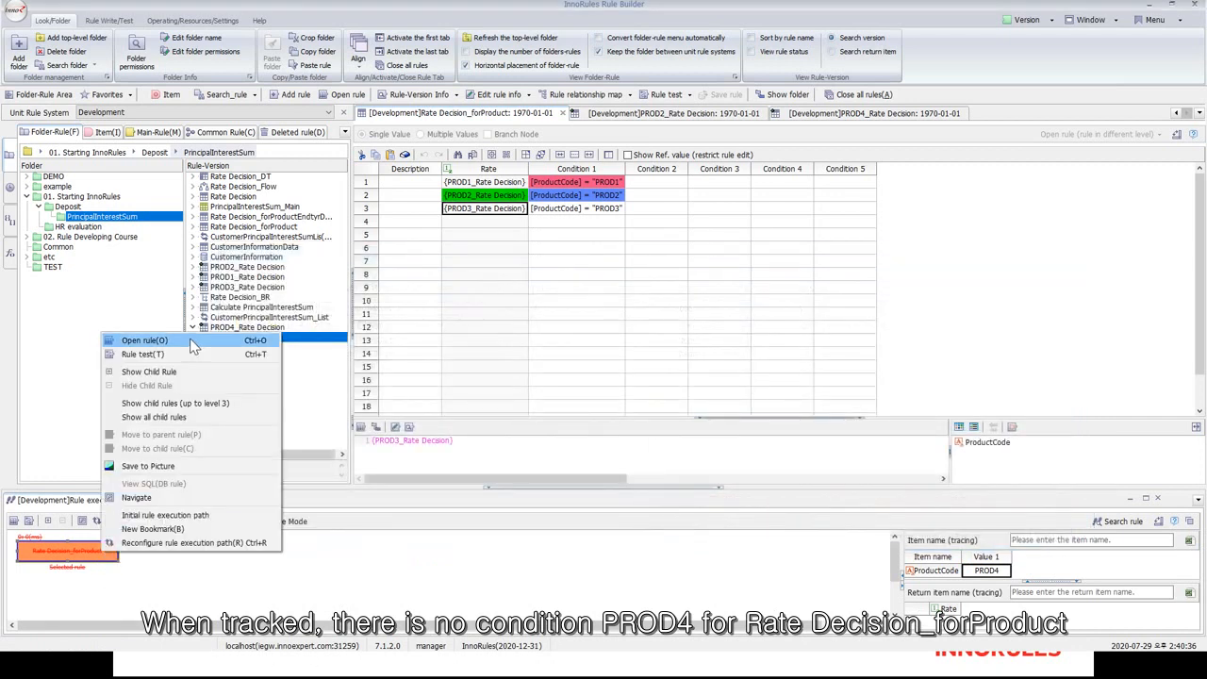
click(191, 341)
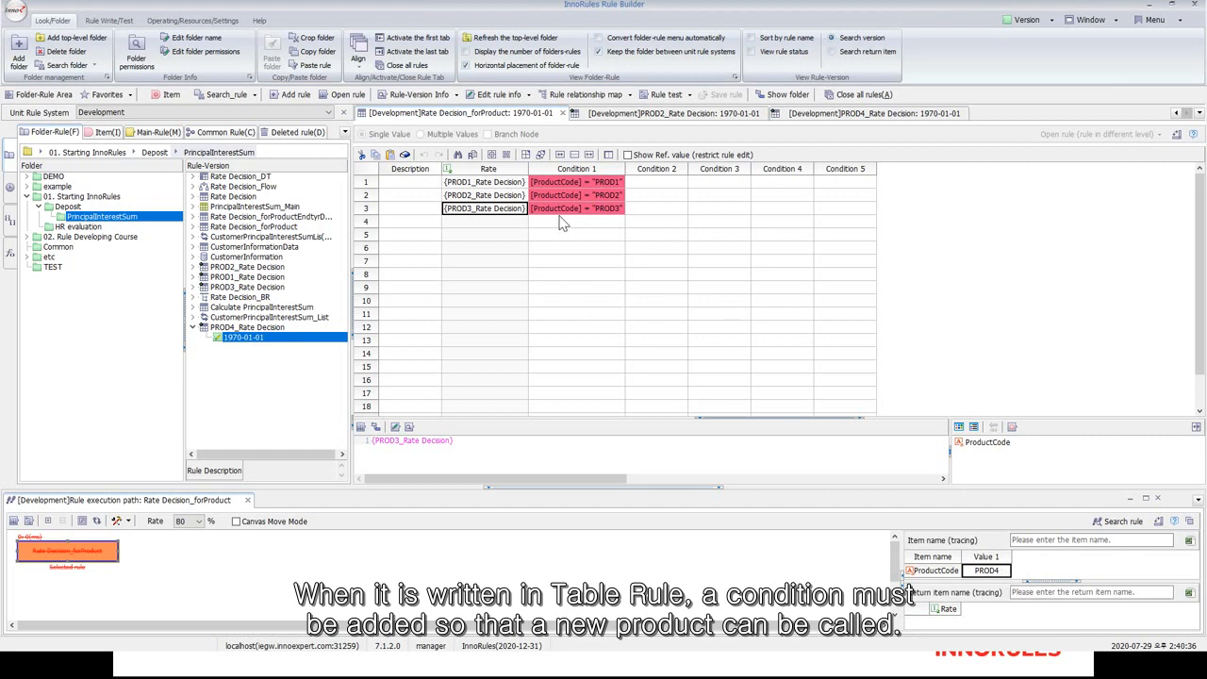
- Copy the PROD3 condition into row 4 of Rate Decision_forProduct and change it to [ProductCode] = "PROD4"
click(224, 330)
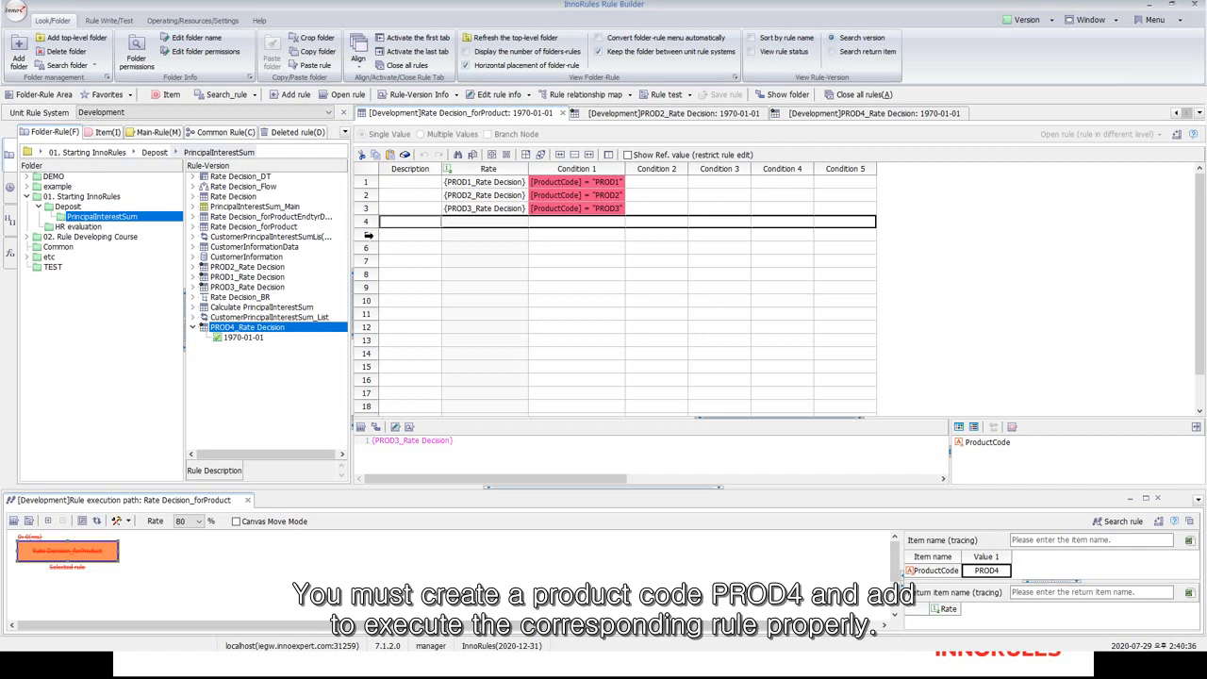
click(564, 204)
key(ctrl+c)
click(561, 221)
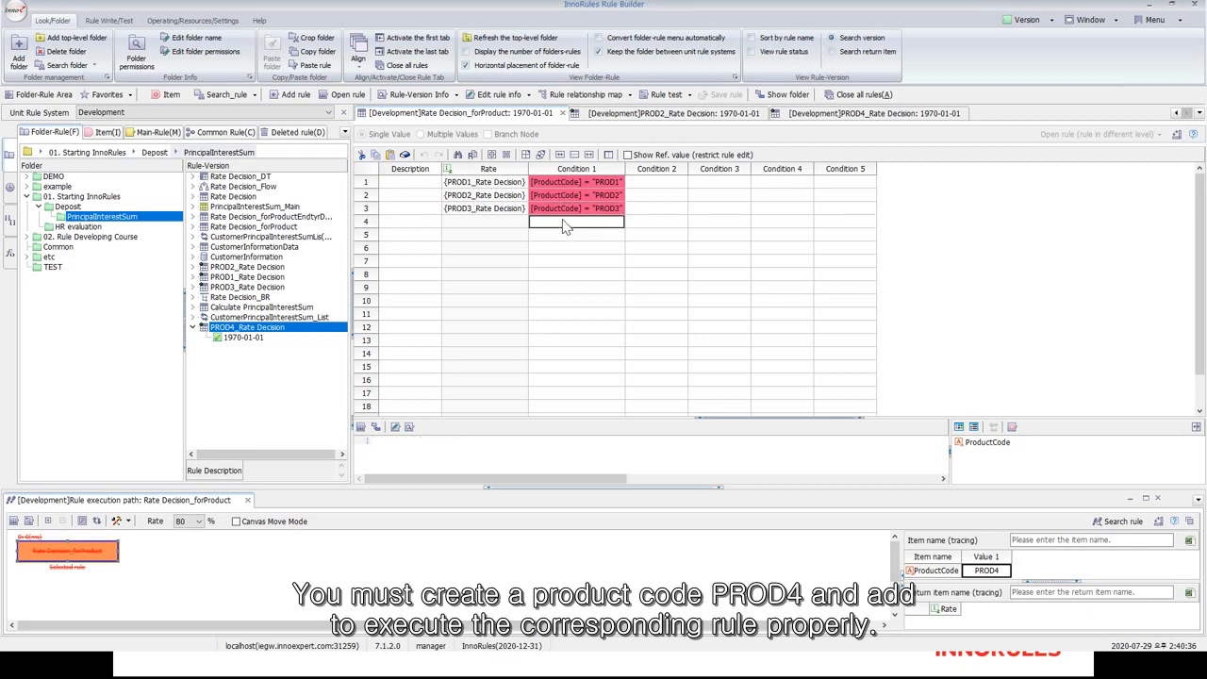
key(ctrl+v)
double_click(607, 223)
double_click(608, 225)
click(619, 224)
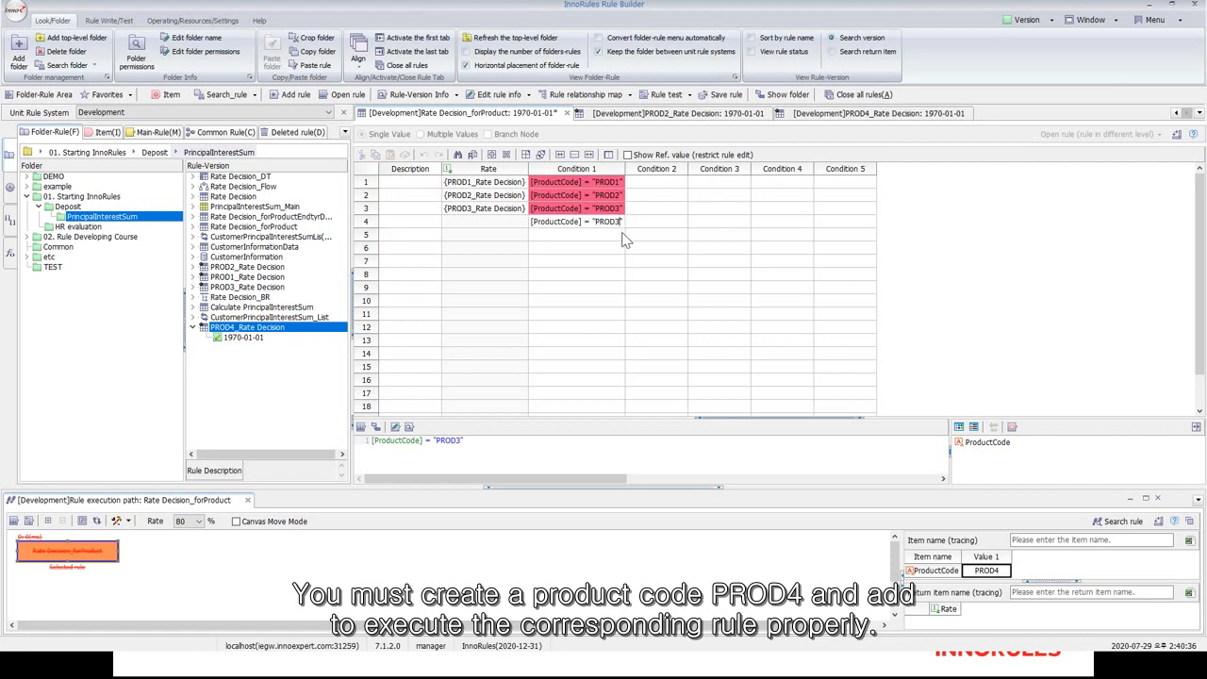
text(4)
- Copy the row 3 rate into row 4 and change it to {PROD4_Rate Decision}
click(475, 212)
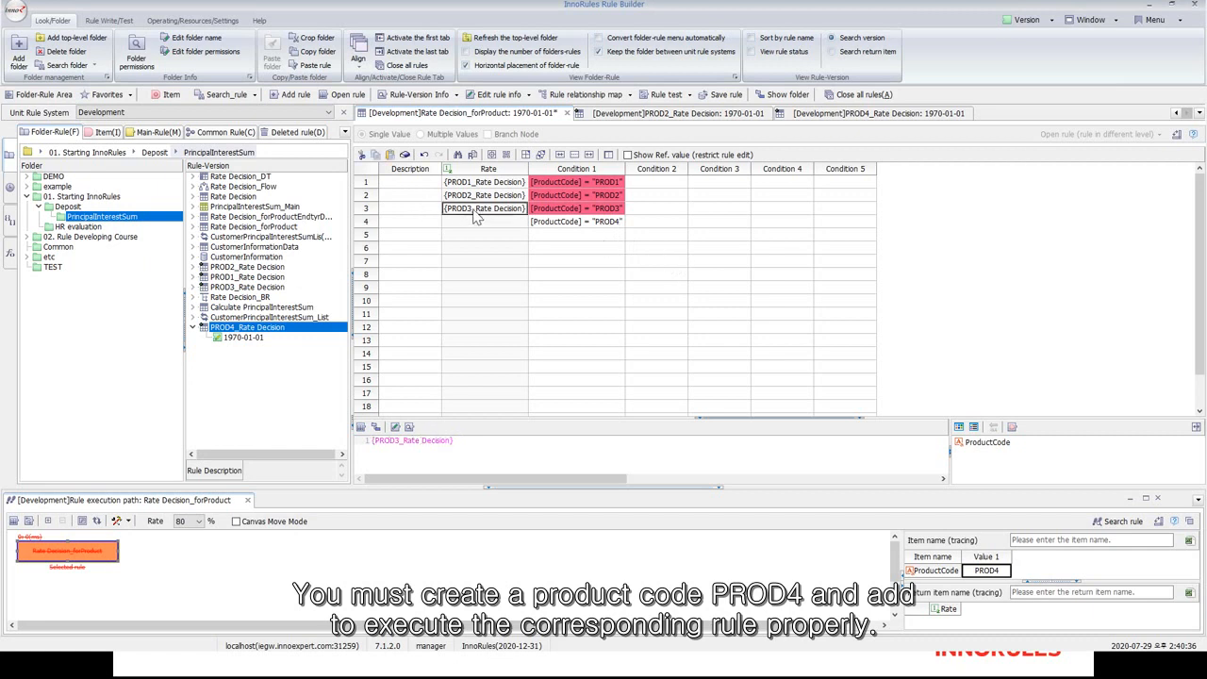
click(476, 223)
key(ctrl+v)
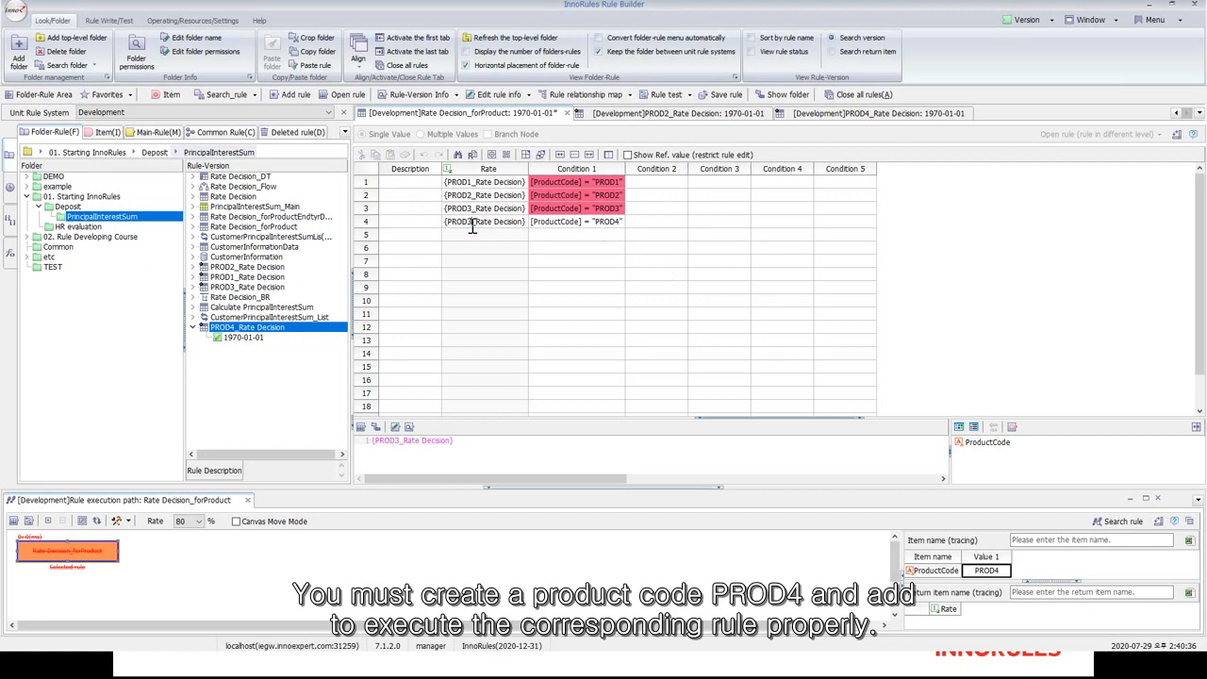
click(472, 226)
key(BackSpace)
text(4)
click(524, 236)
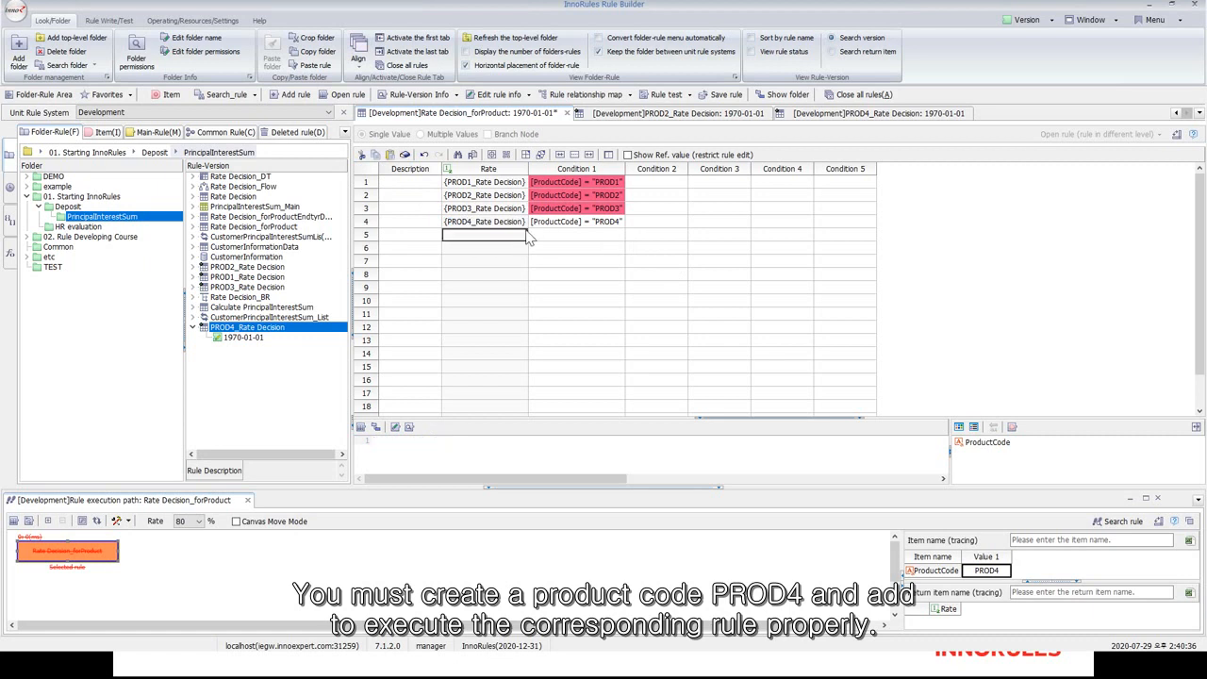
click(502, 226)
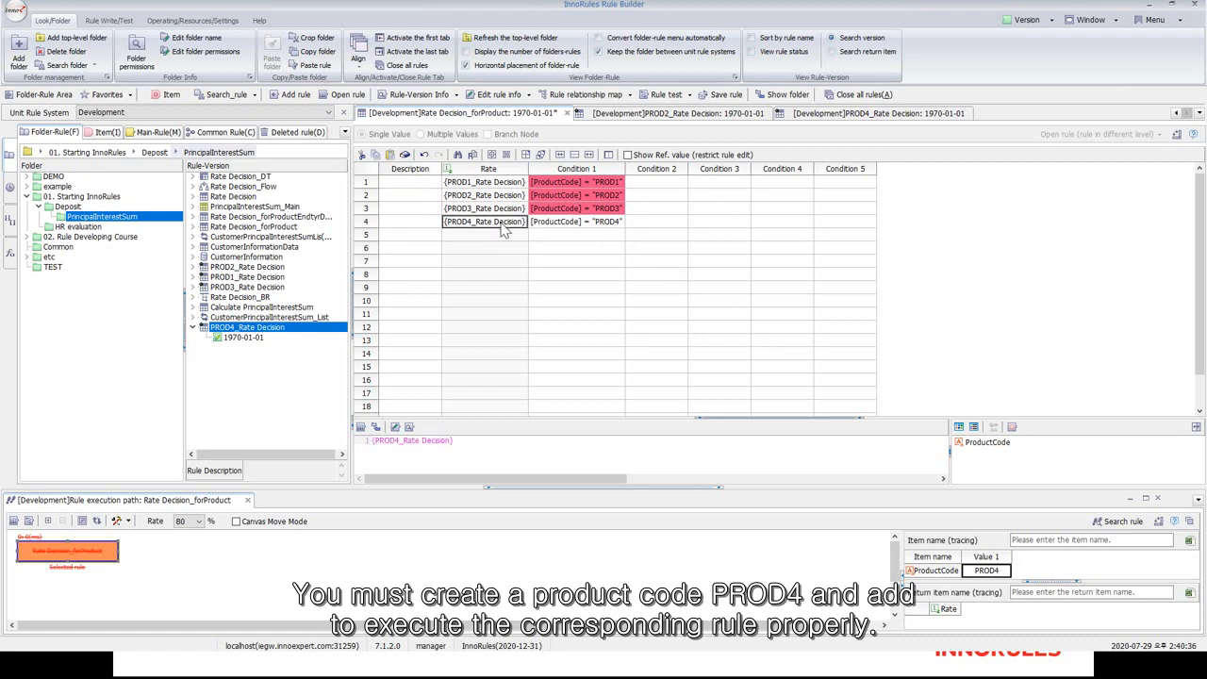
- Save the edited Rate Decision_forProduct rule
click(367, 225)
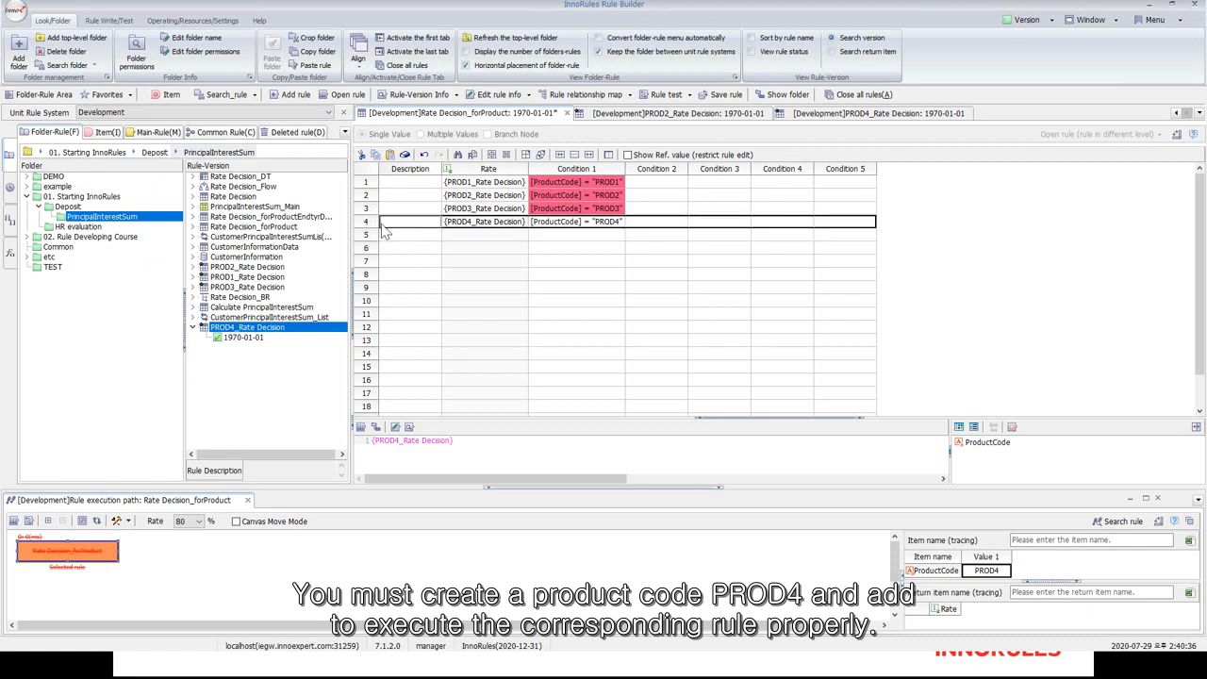
click(666, 94)
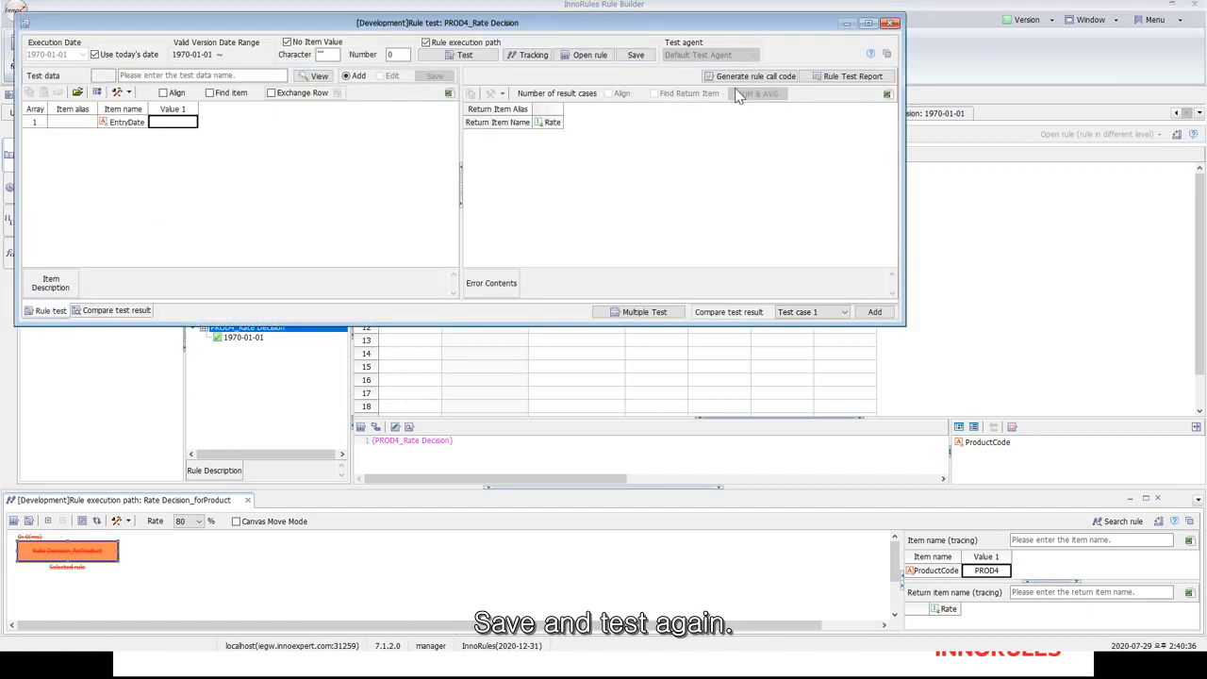
click(894, 23)
click(719, 94)
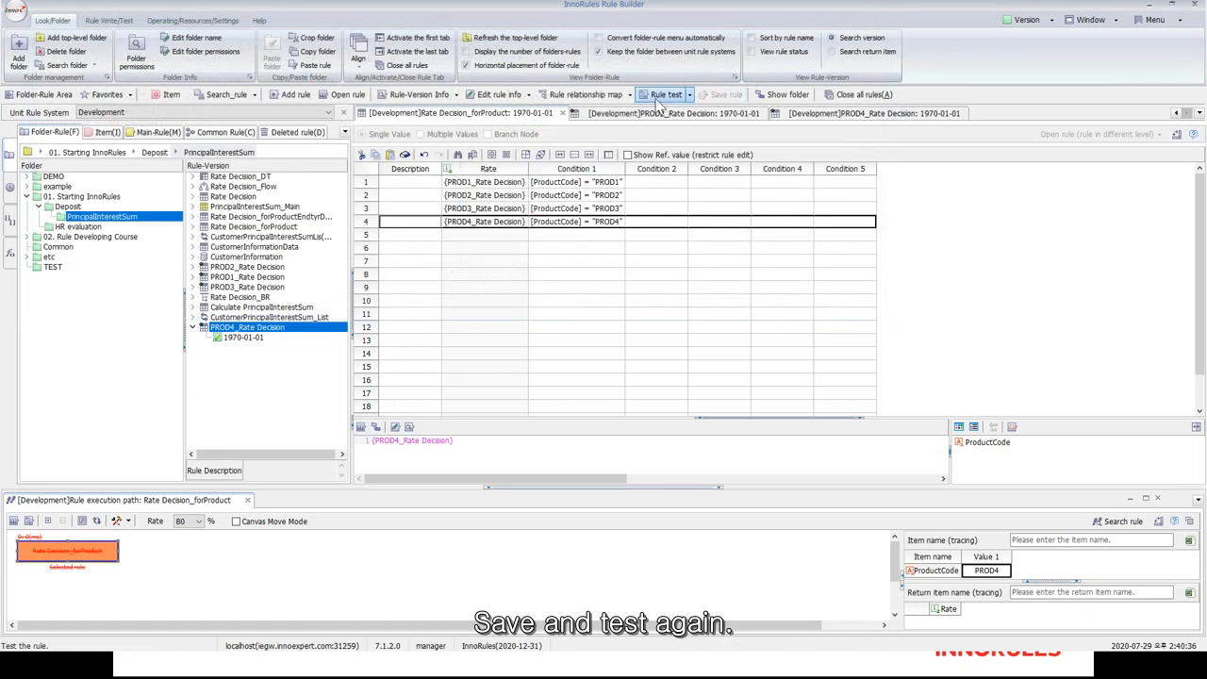
- Test the saved Rate Decision_forProduct rule again with ProductCode PROD4 and EntryDate 20150820
click(658, 94)
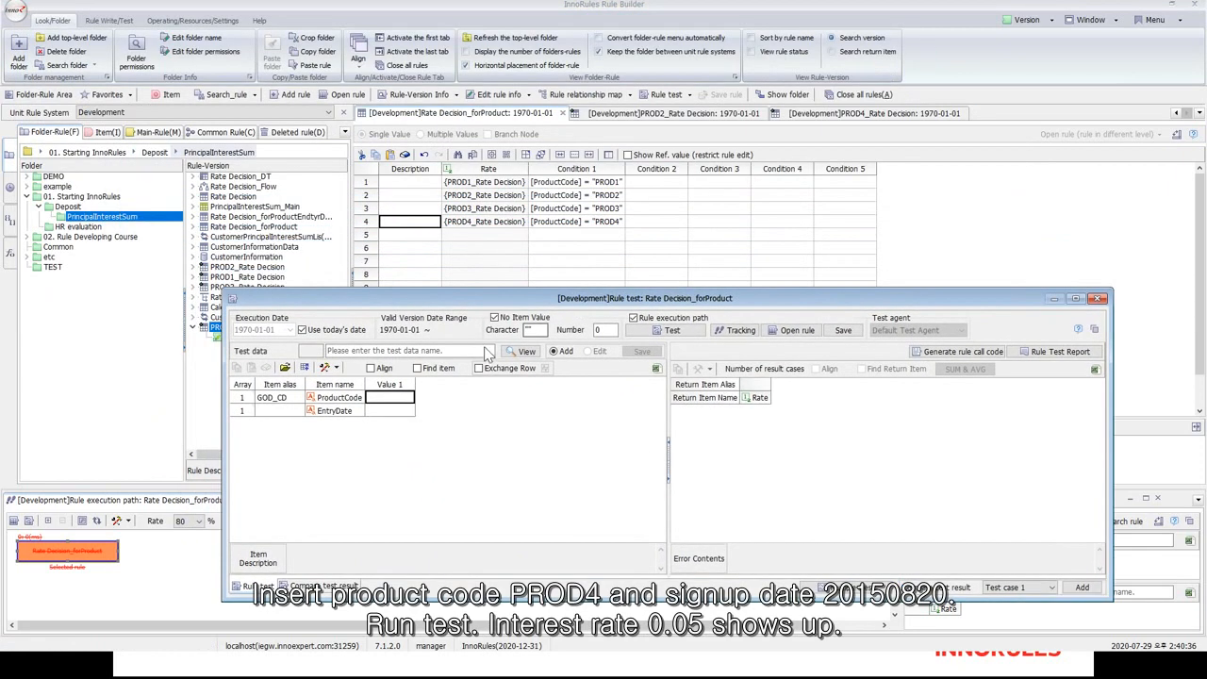
click(396, 398)
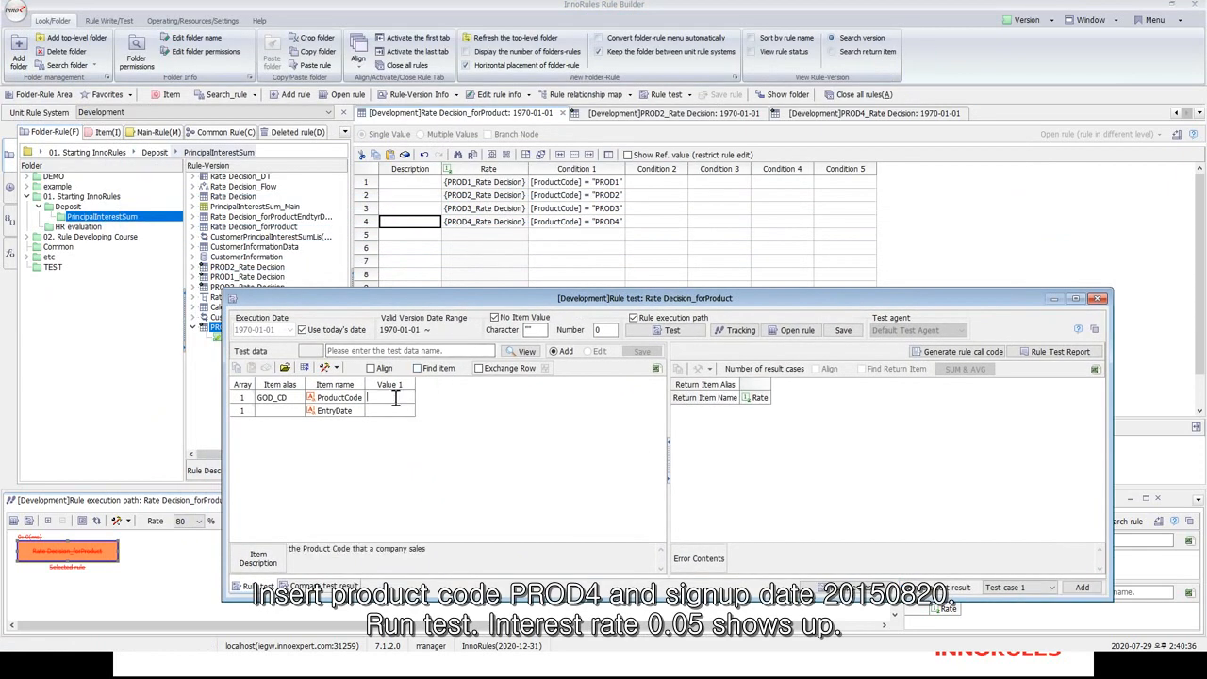
text(PROD4)
click(382, 412)
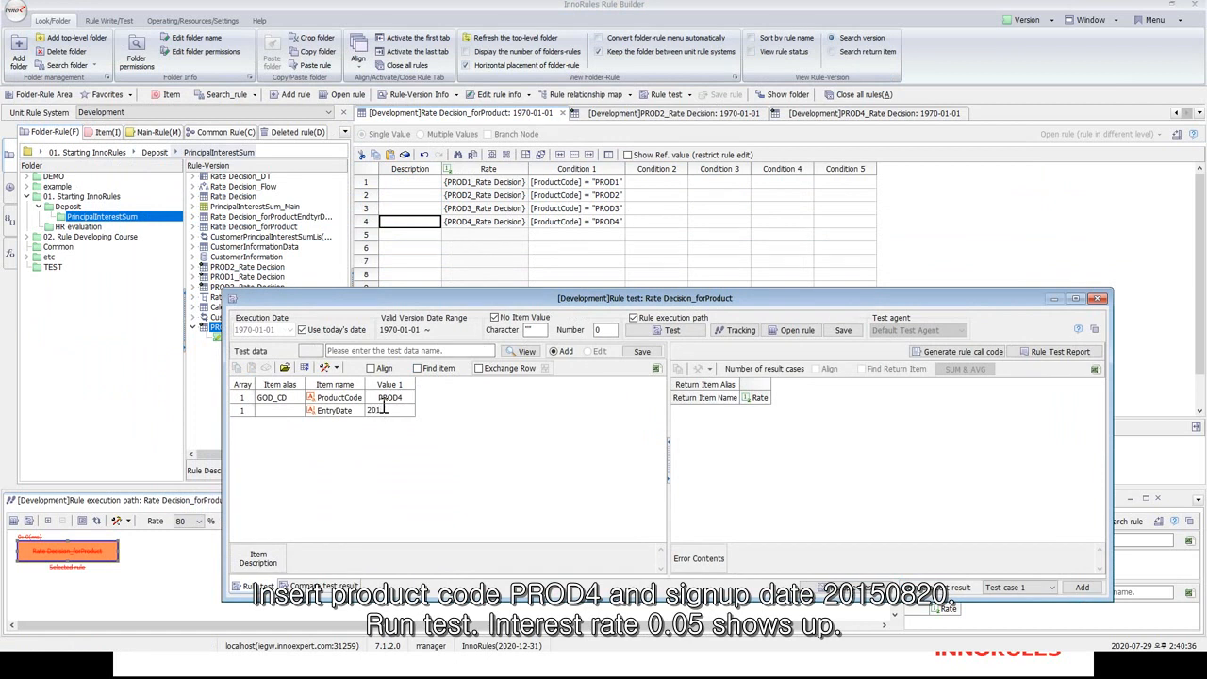
text(20150820)
click(675, 330)
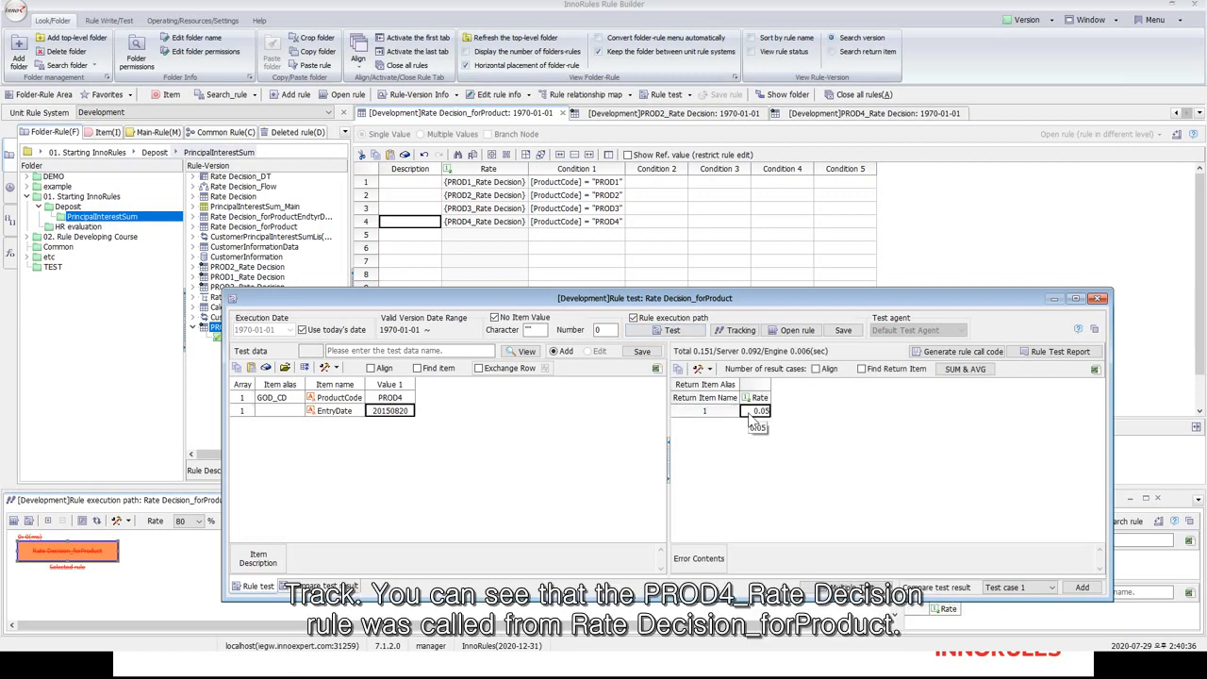
- Trace the new test, open Rate Decision_forProduct from the execution path, and check which rule its PROD4 row calls
click(738, 332)
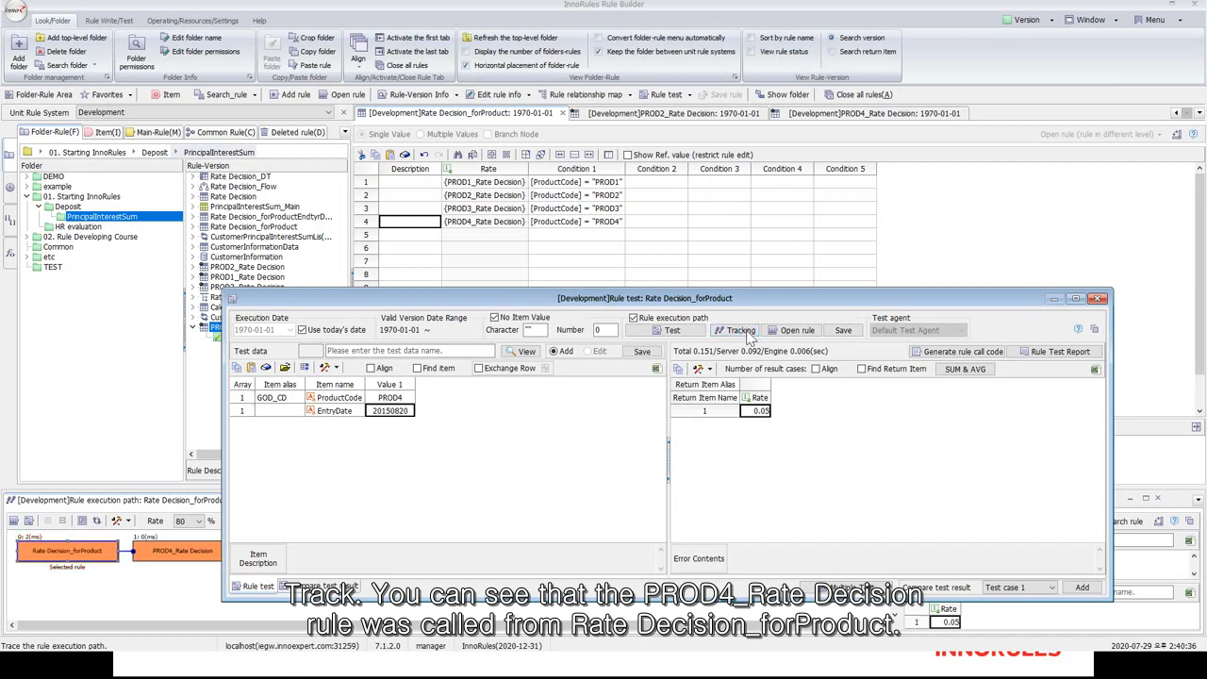
click(1097, 298)
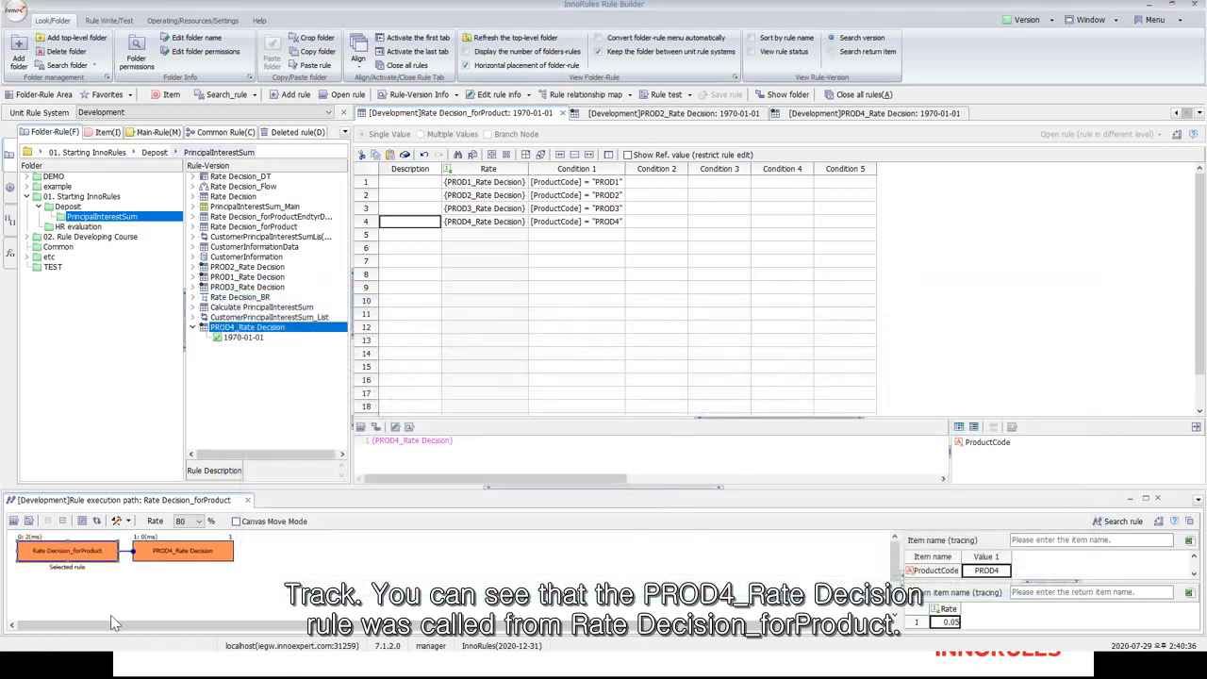
right_click(98, 558)
click(140, 344)
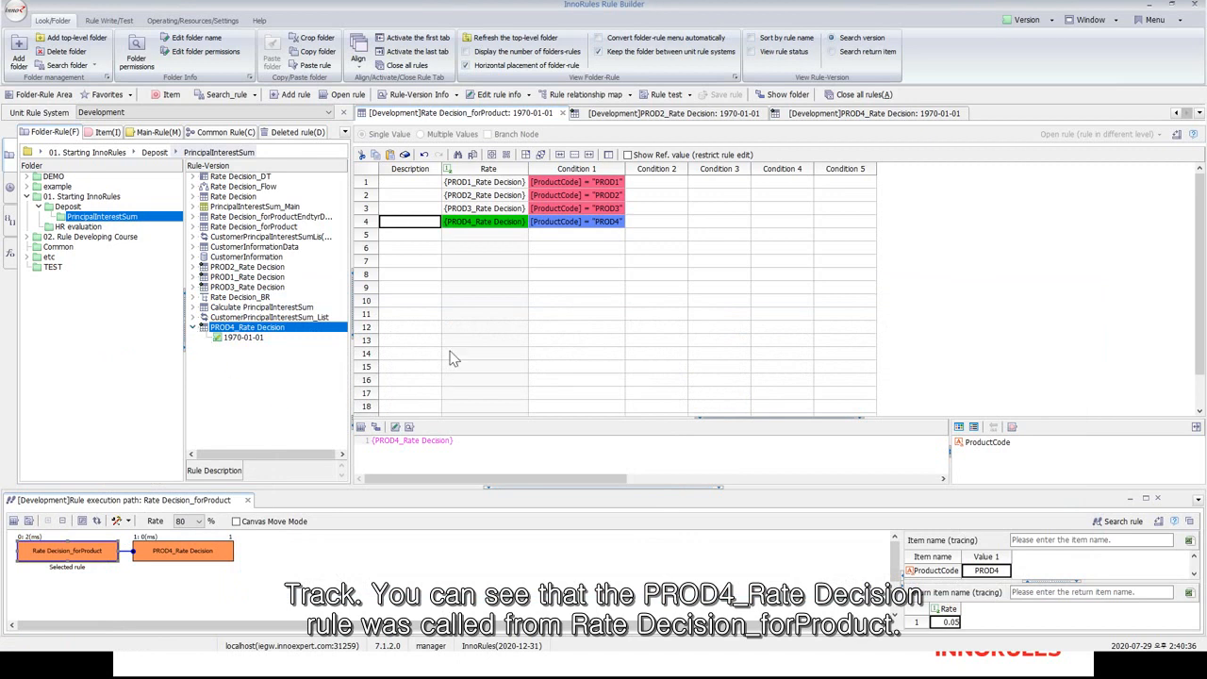
click(184, 552)
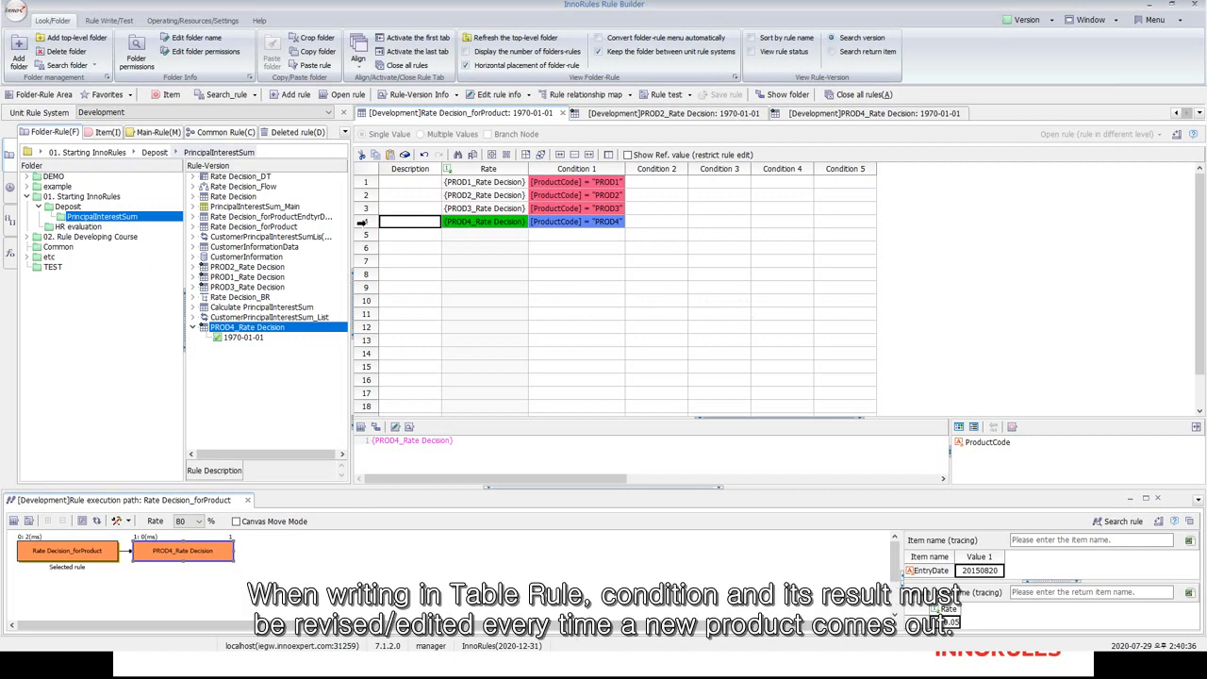
click(366, 222)
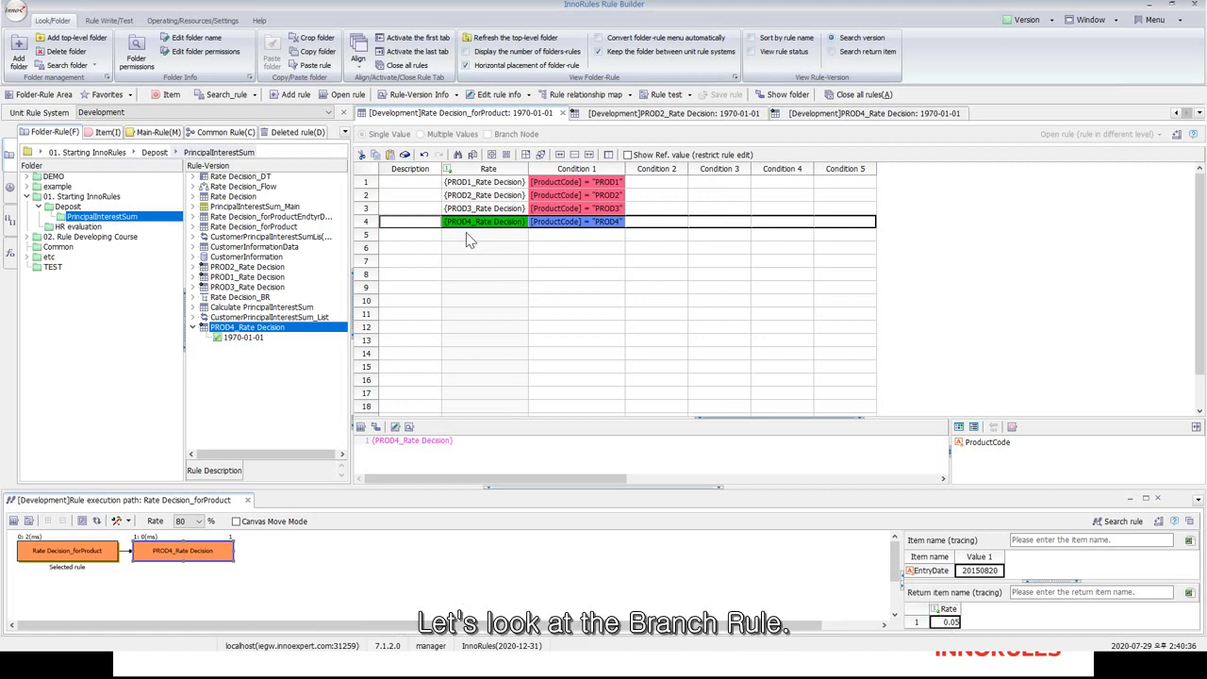
- Open the 1970-01-01 version of the branch rule Rate Decision_BR from the PrincipalInterestSum folder
click(270, 302)
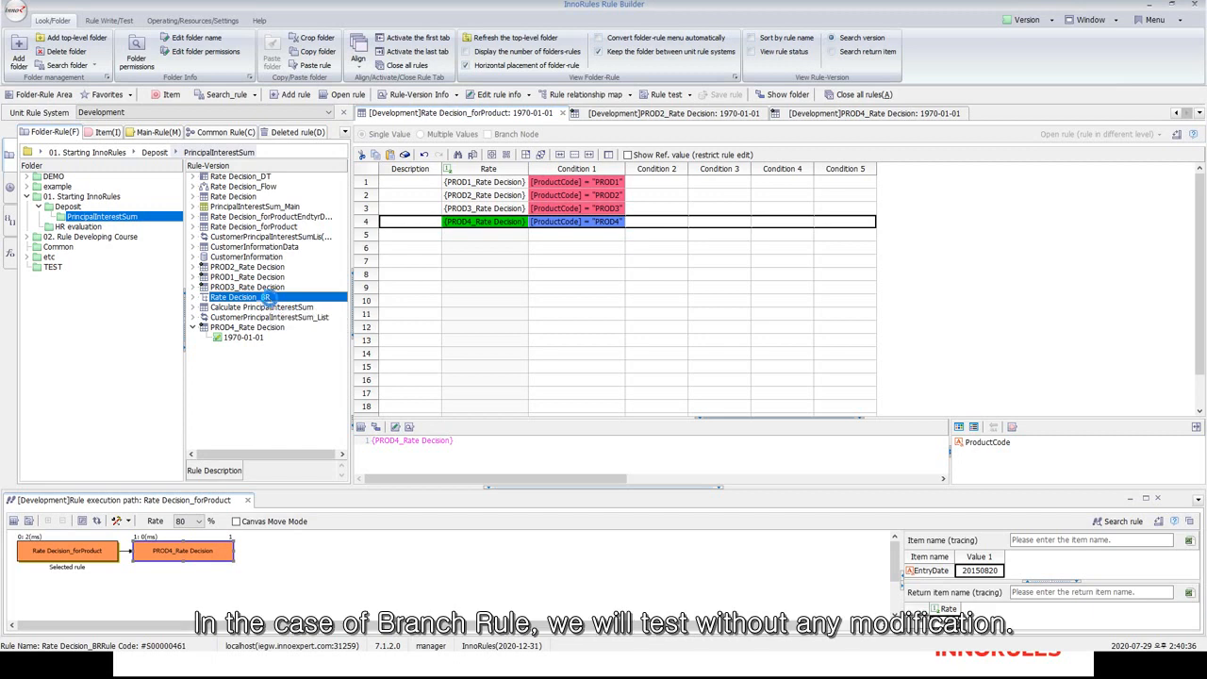
double_click(270, 300)
click(247, 307)
double_click(247, 307)
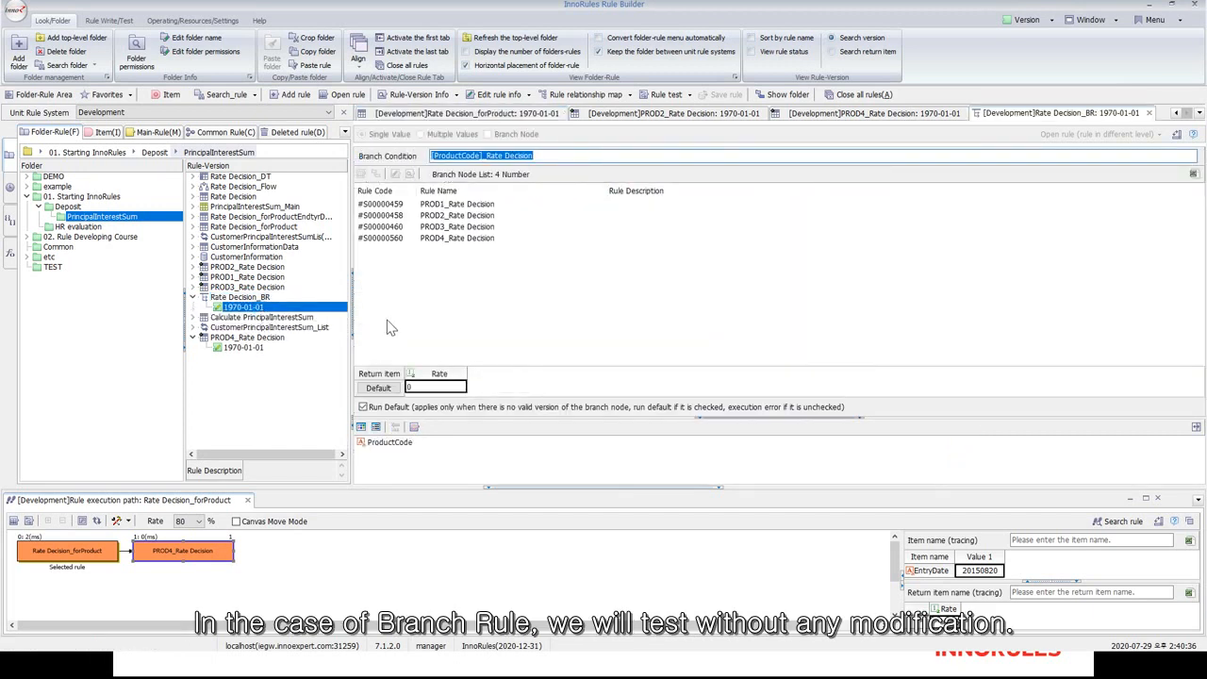
- Test the branch rule Rate Decision_BR with ProductCode PROD4 and EntryDate 20150820
click(672, 96)
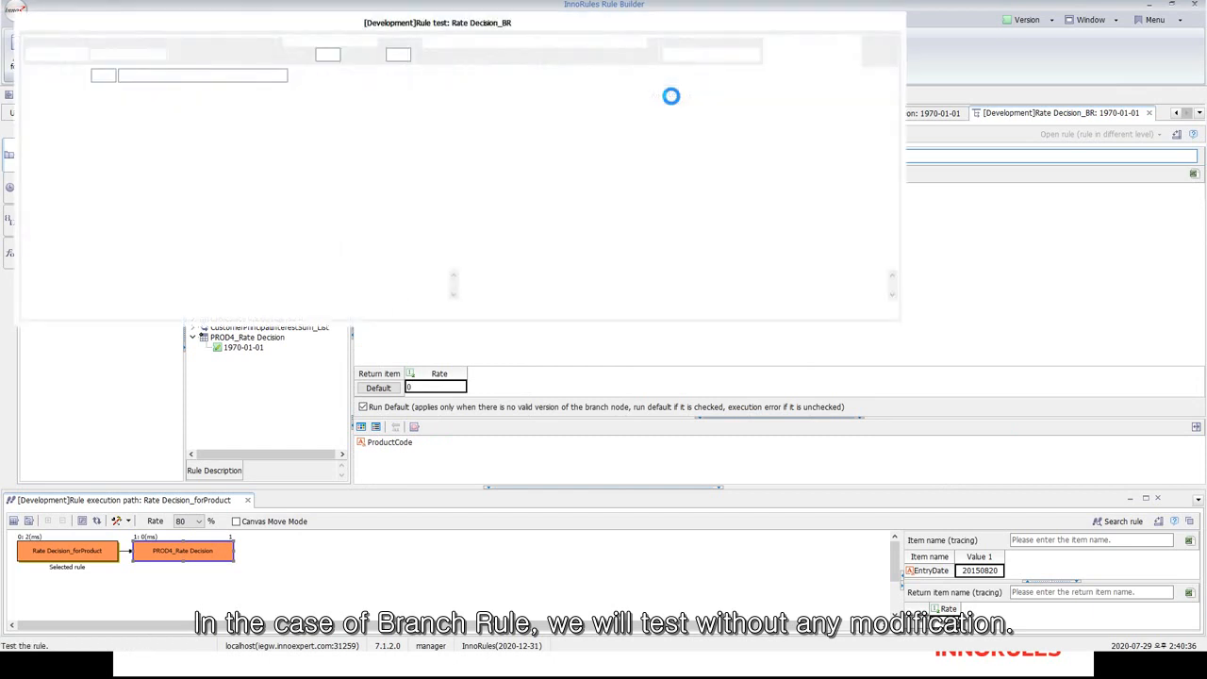
drag(579, 25, 773, 275)
click(384, 371)
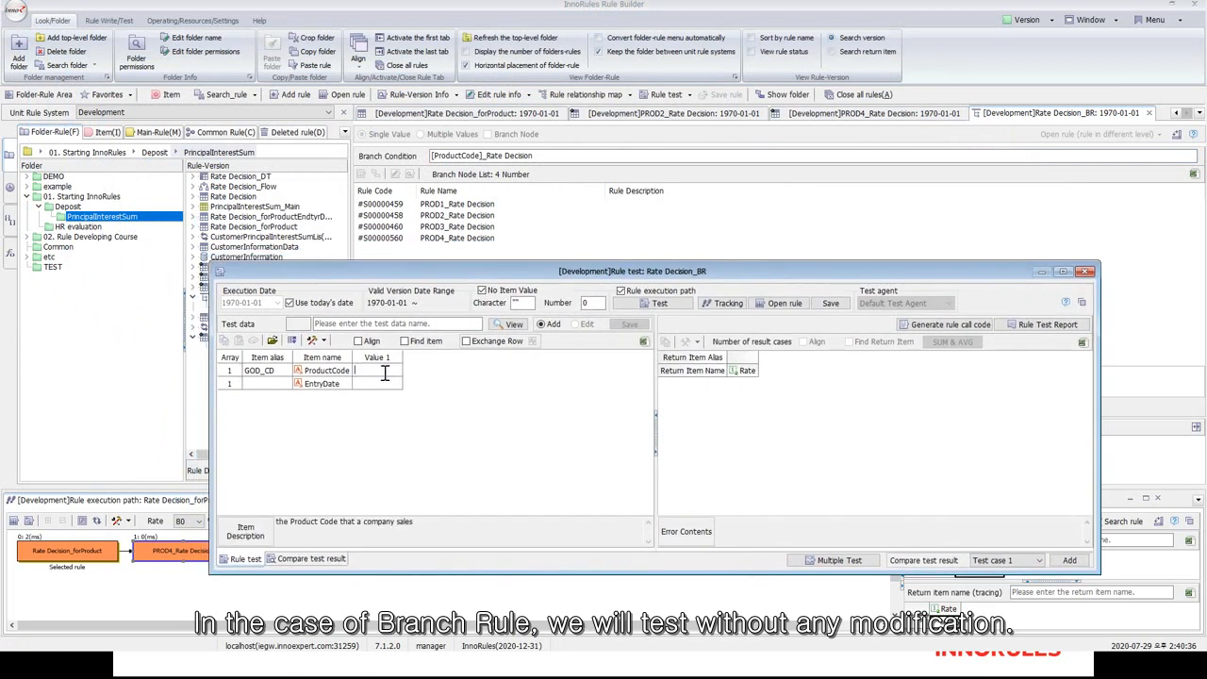
text(PROD4)
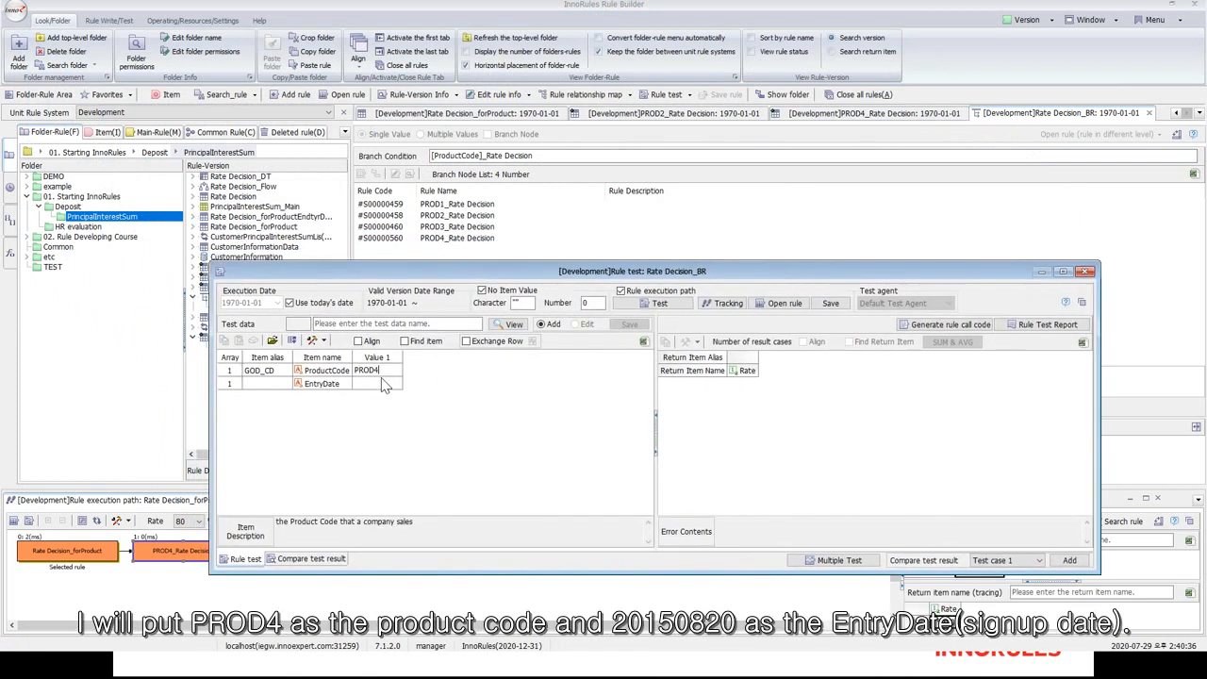
click(369, 384)
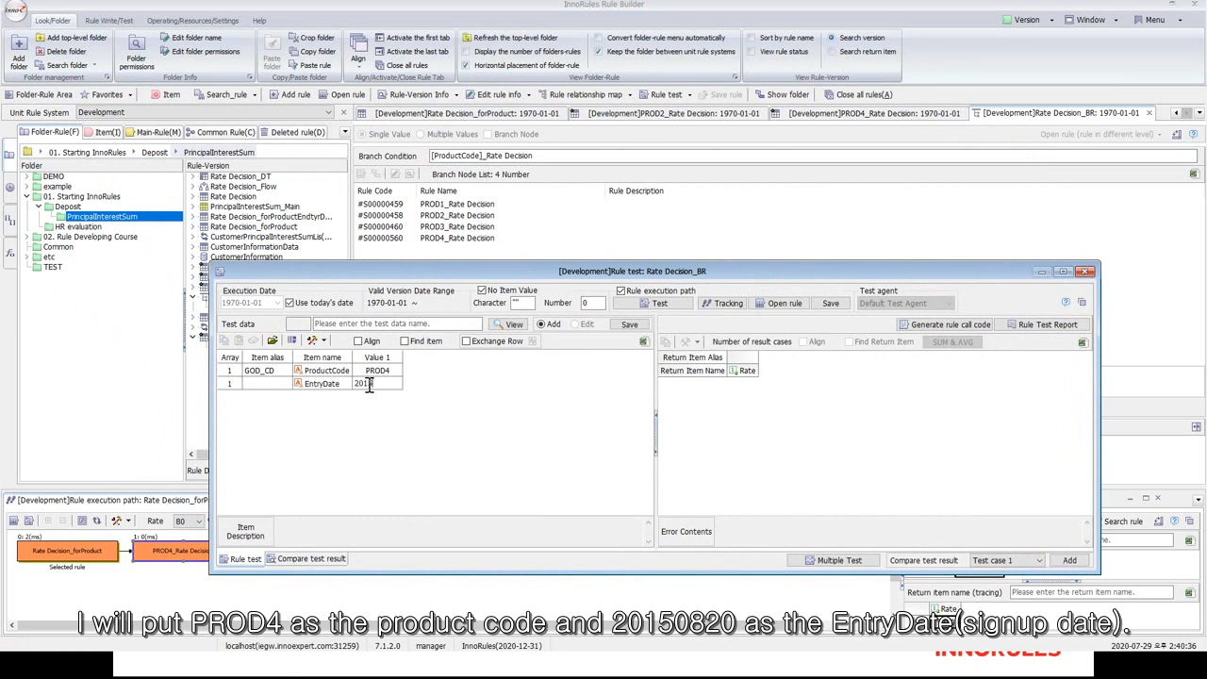
text(20150820)
key(Return)
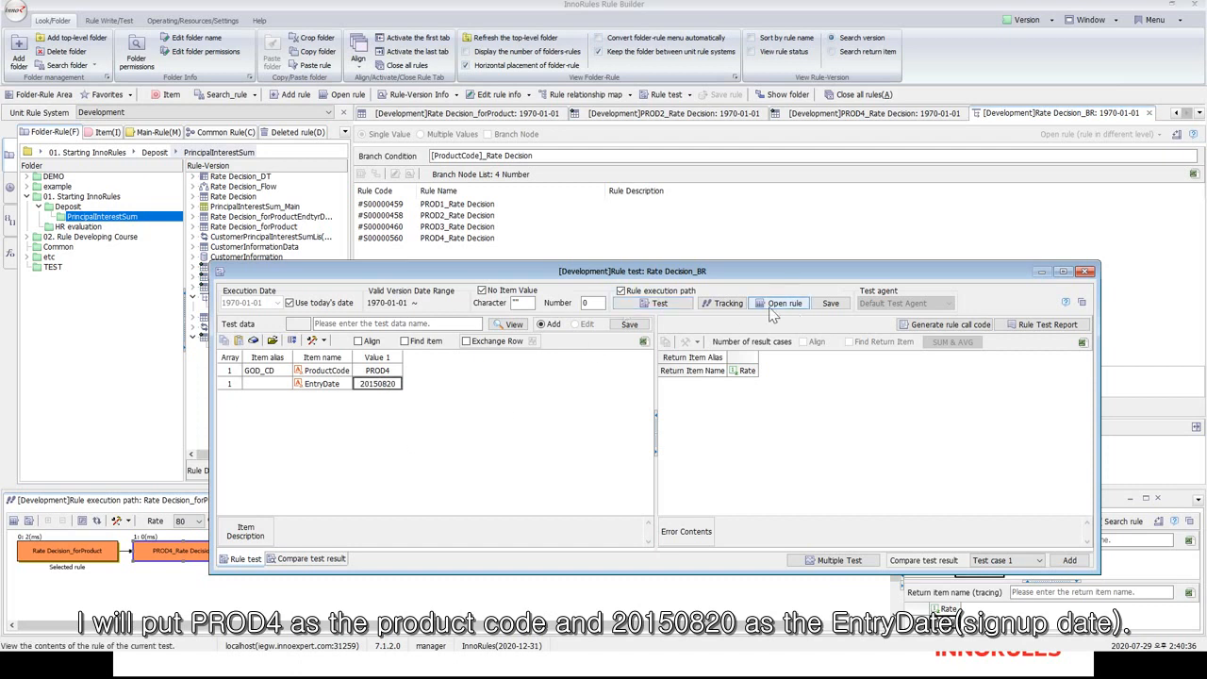
click(675, 305)
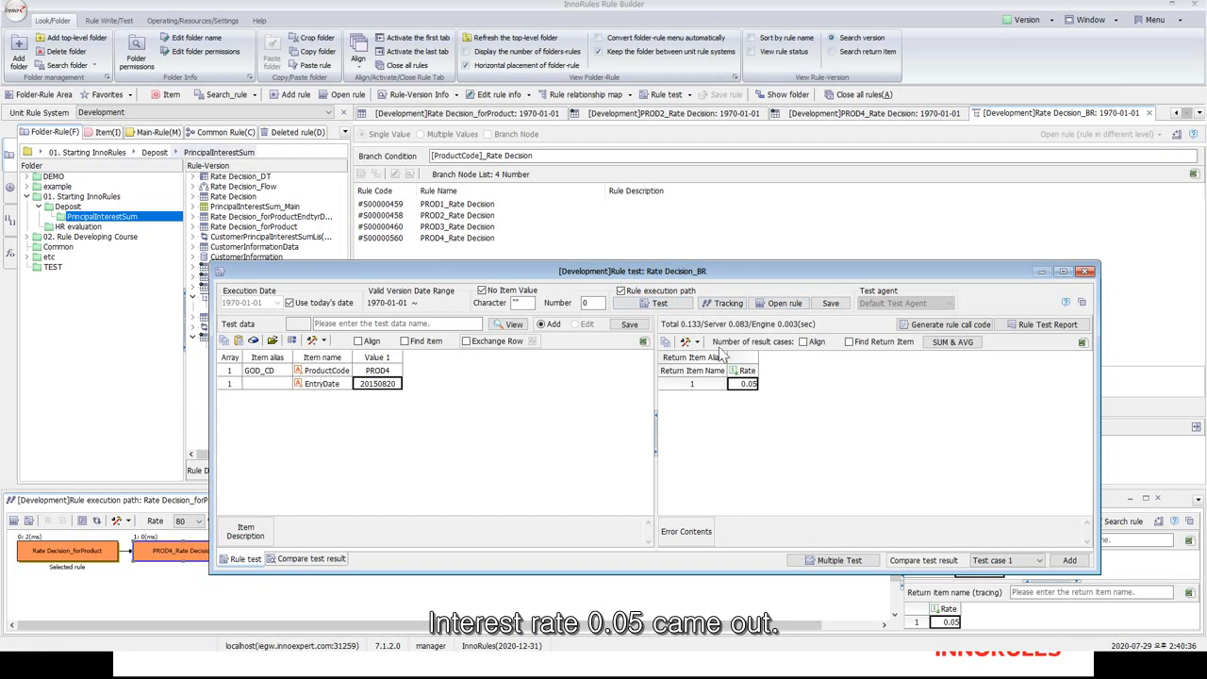
- Trace the Rate Decision_BR test, close the test window, and inspect the called rule's node in the execution path
click(734, 306)
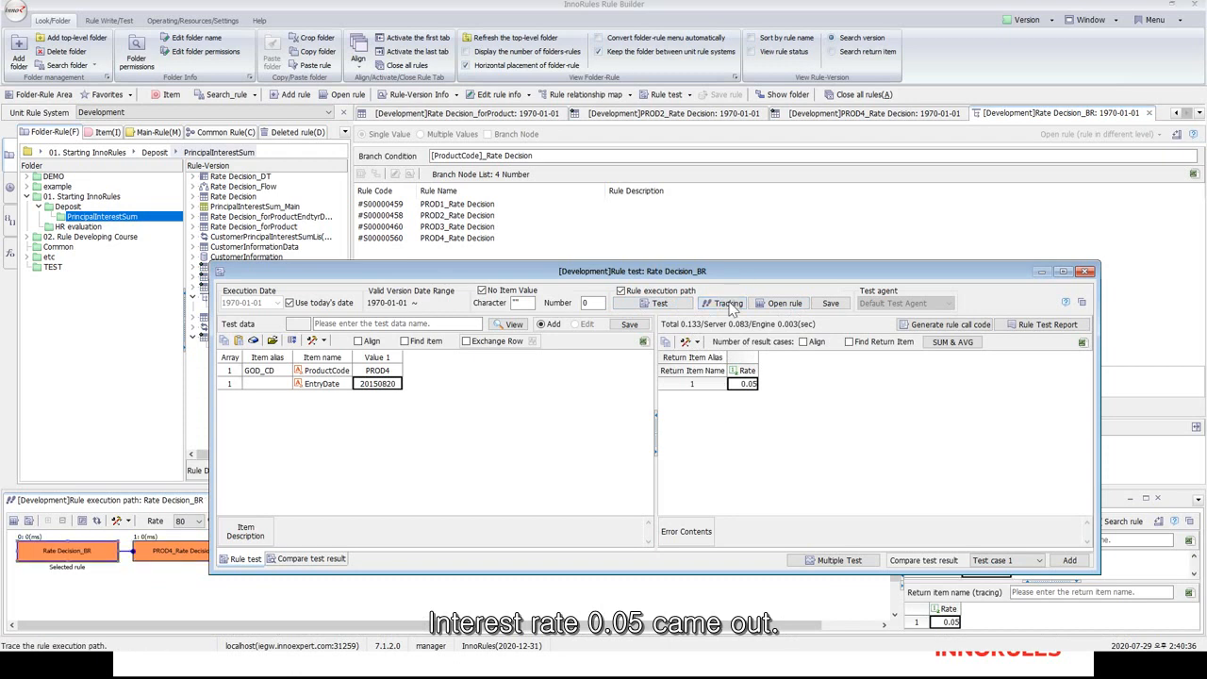
click(1085, 271)
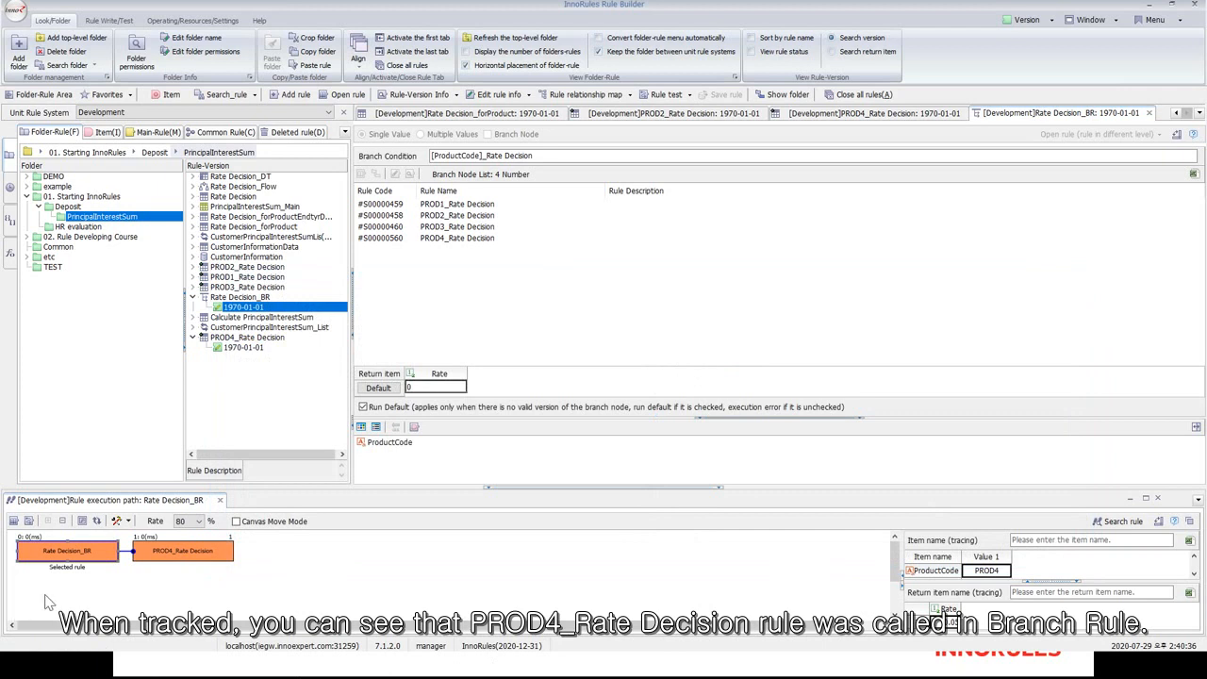
right_click(102, 566)
click(174, 351)
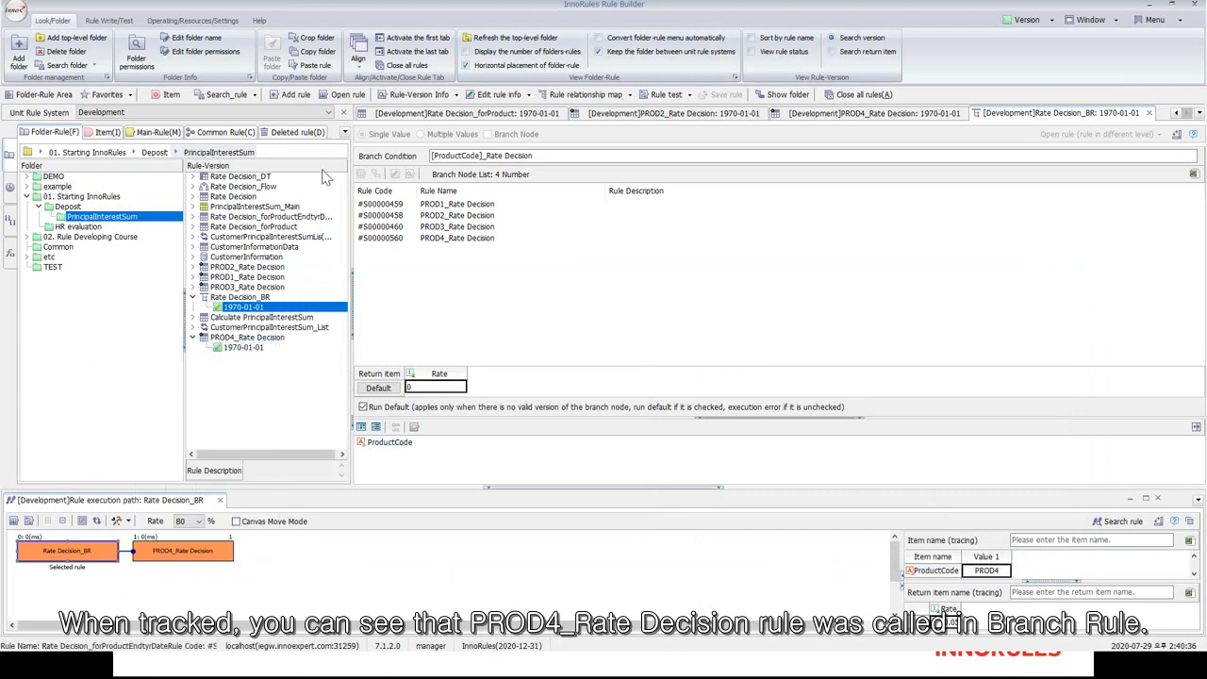
mouse_move(224, 558)
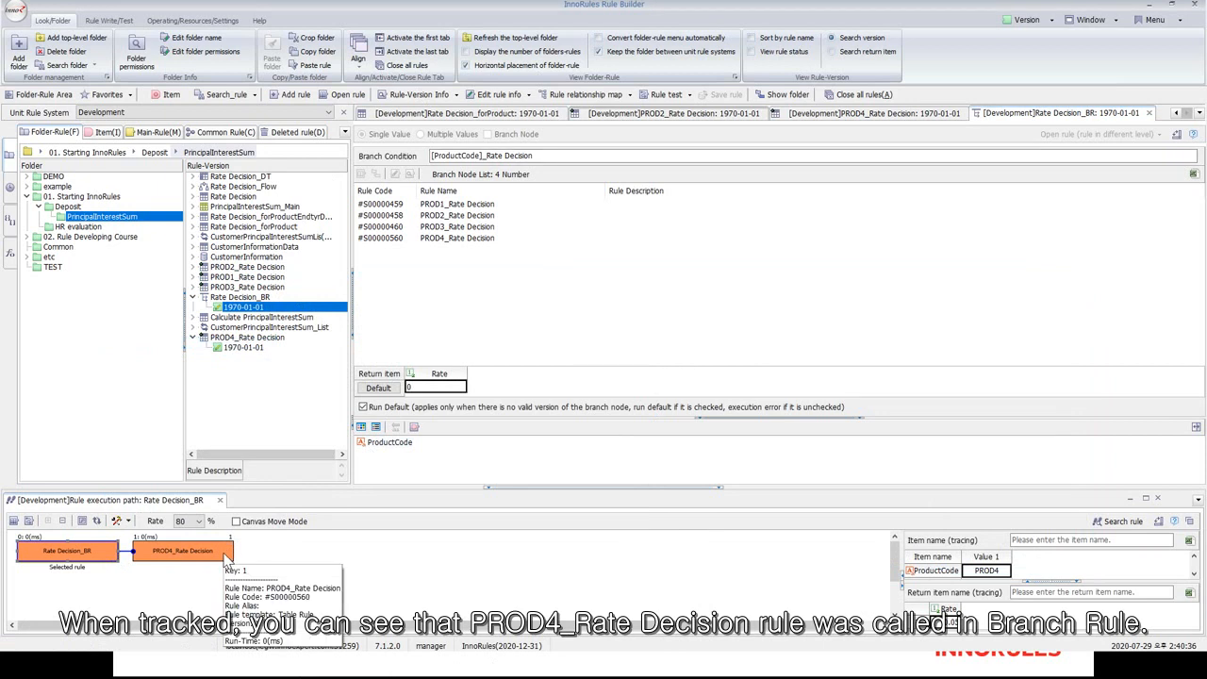
click(159, 560)
right_click(158, 561)
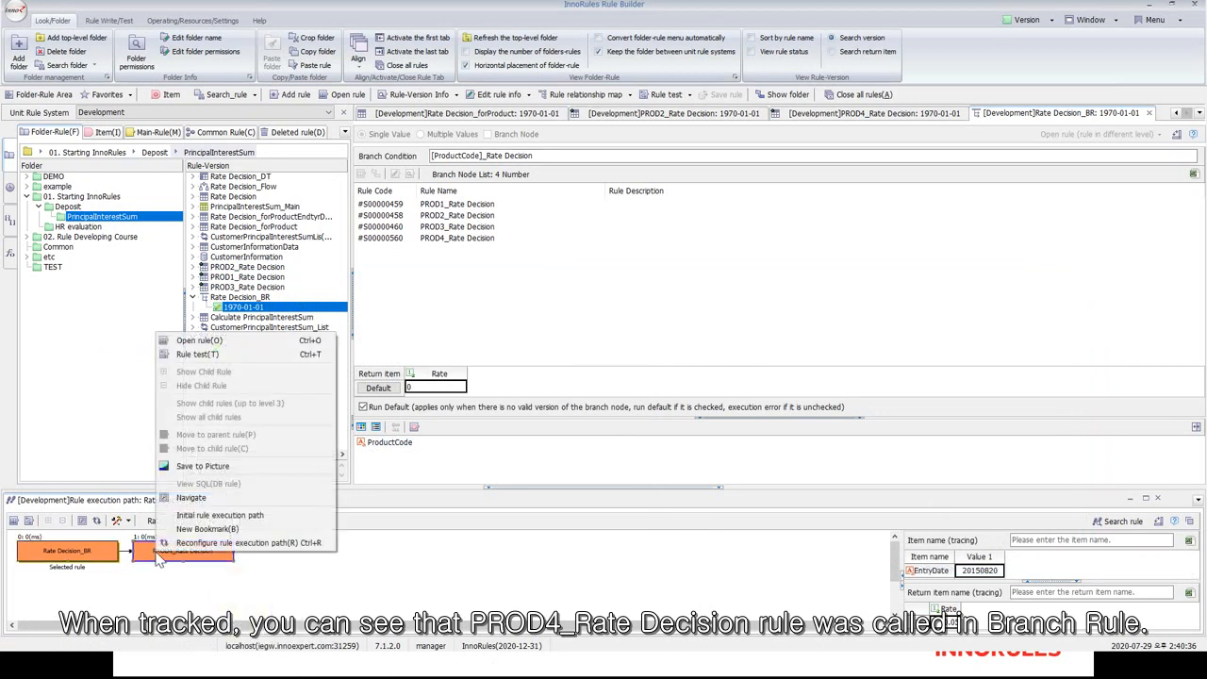
click(159, 560)
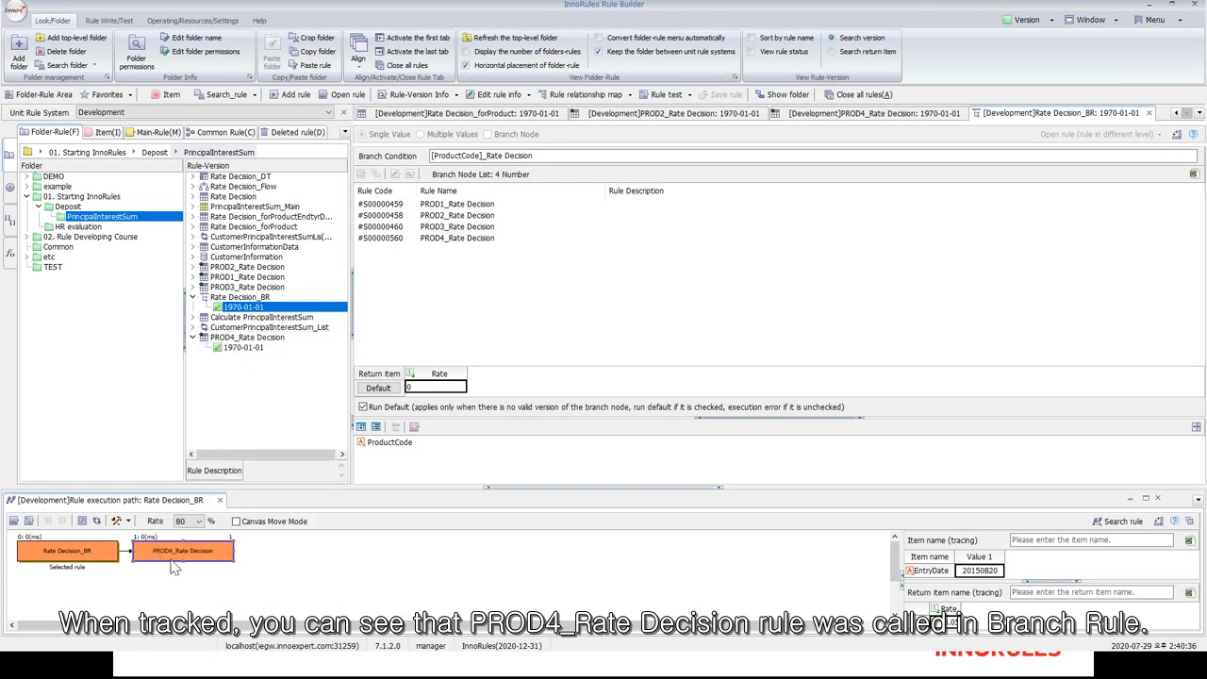
mouse_move(187, 564)
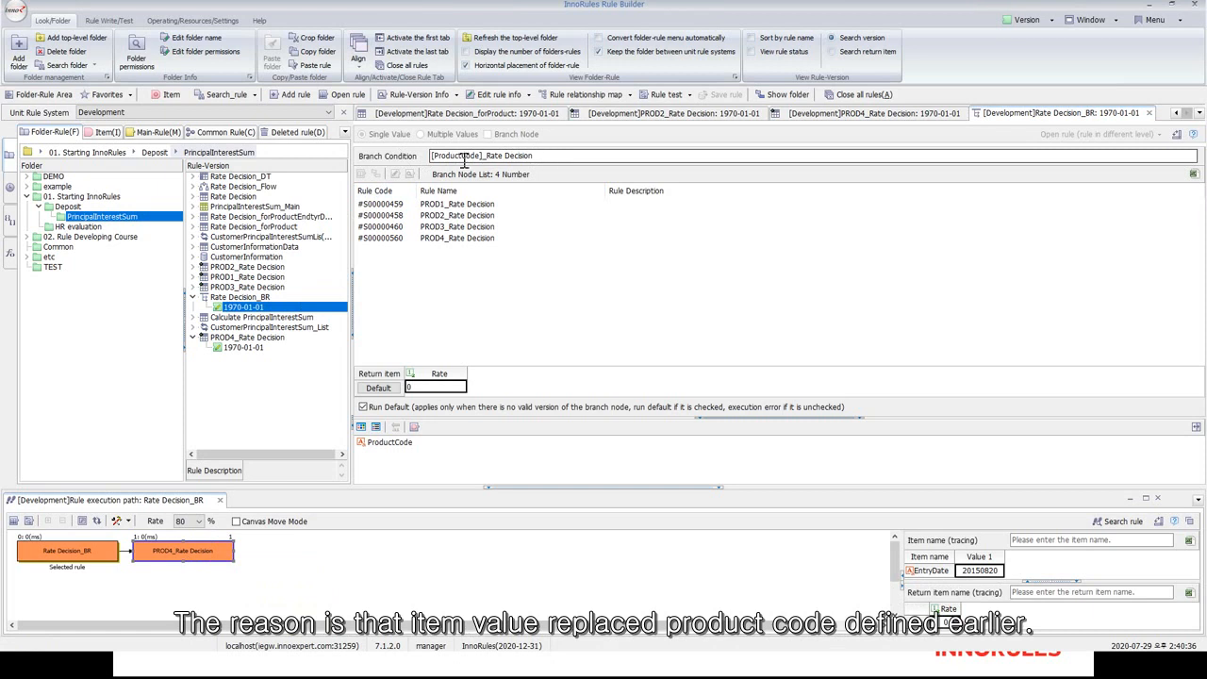
- Compare the [ProductCode] part of the branch condition with the traced item values of Rate Decision_BR and the PROD4_Rate Decision branch node
drag(487, 157, 432, 158)
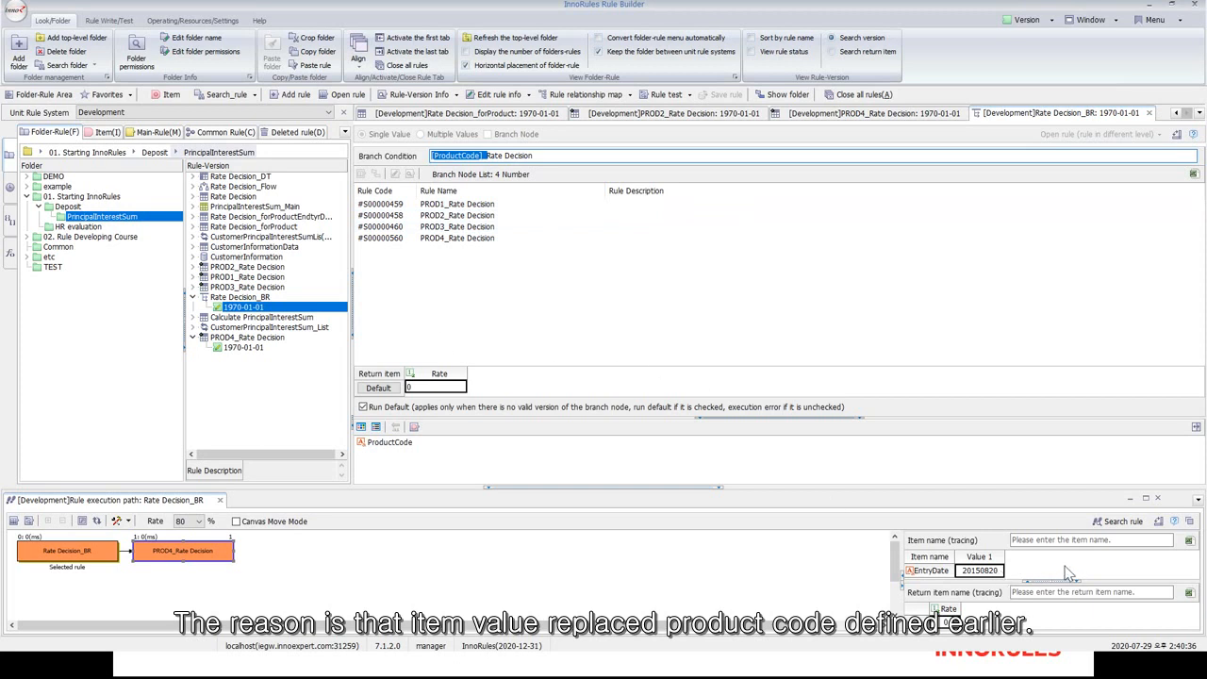
drag(816, 487, 813, 463)
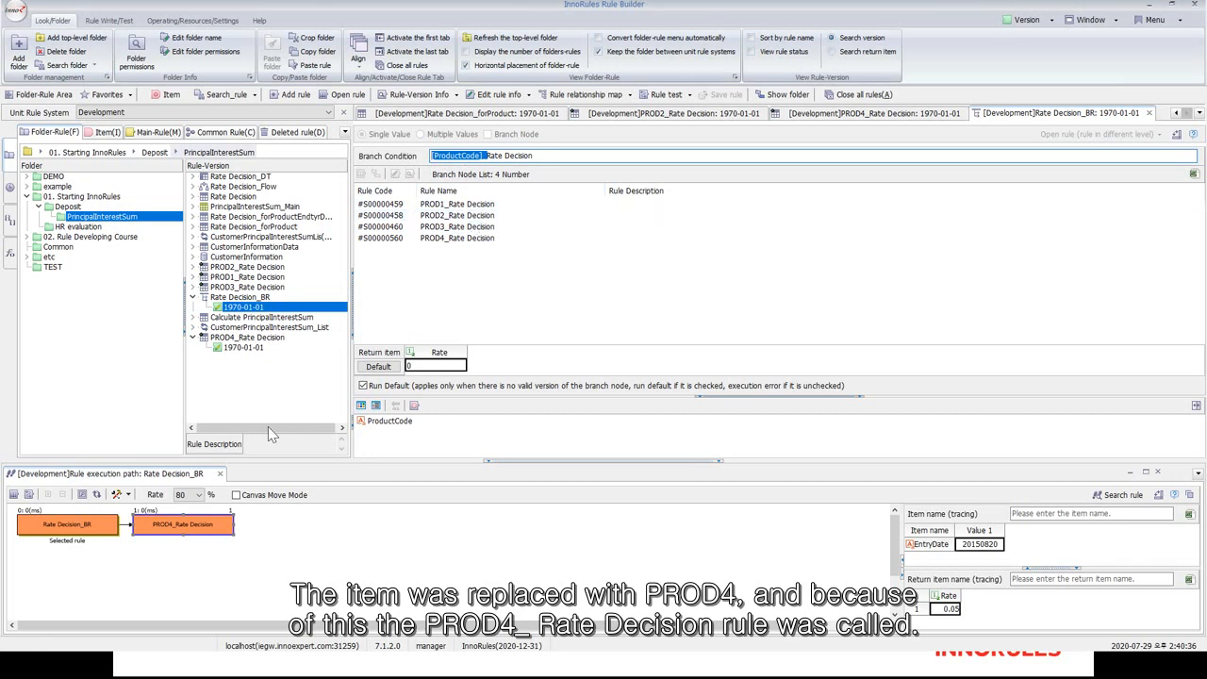
click(66, 524)
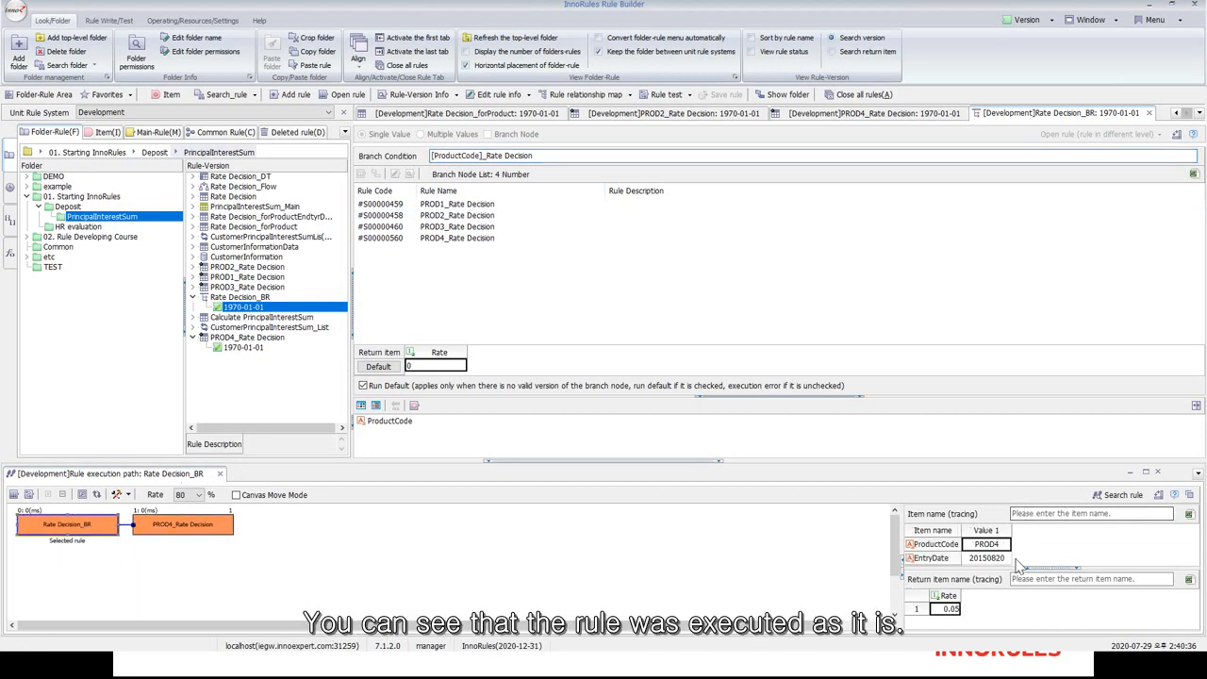
click(494, 239)
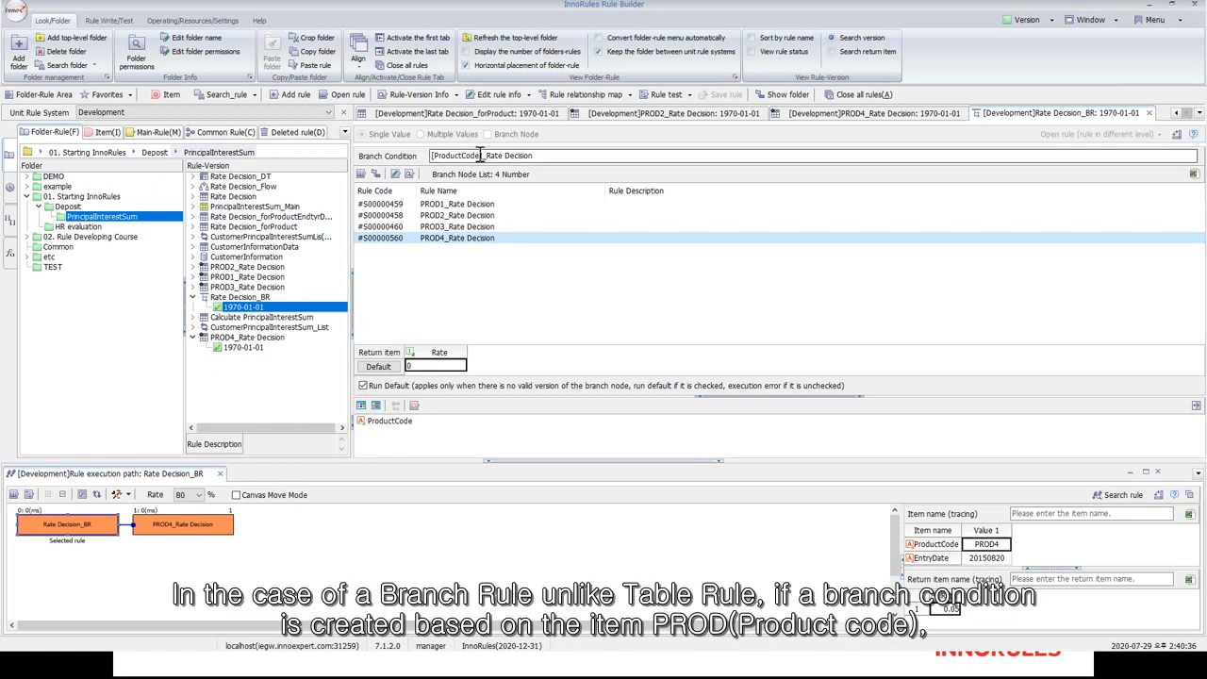
drag(482, 157, 430, 158)
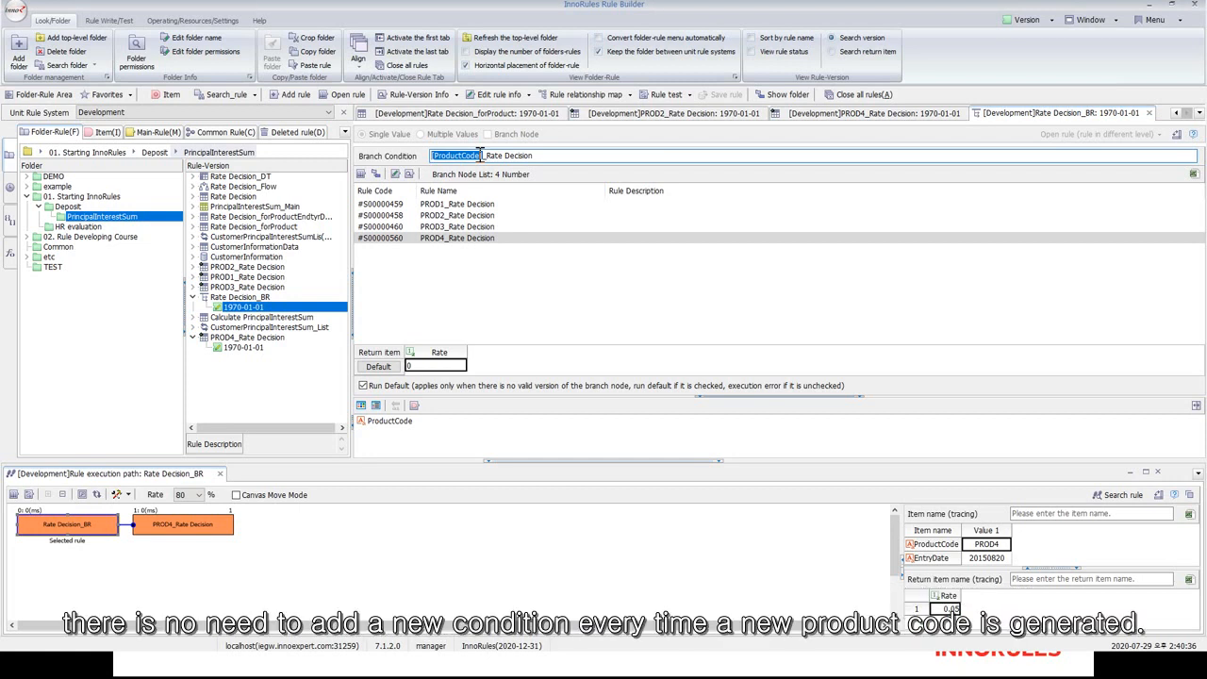
- Review the open PROD4_Rate Decision and PROD2_Rate Decision tables alongside the Rate Decision_BR branch rule
click(856, 121)
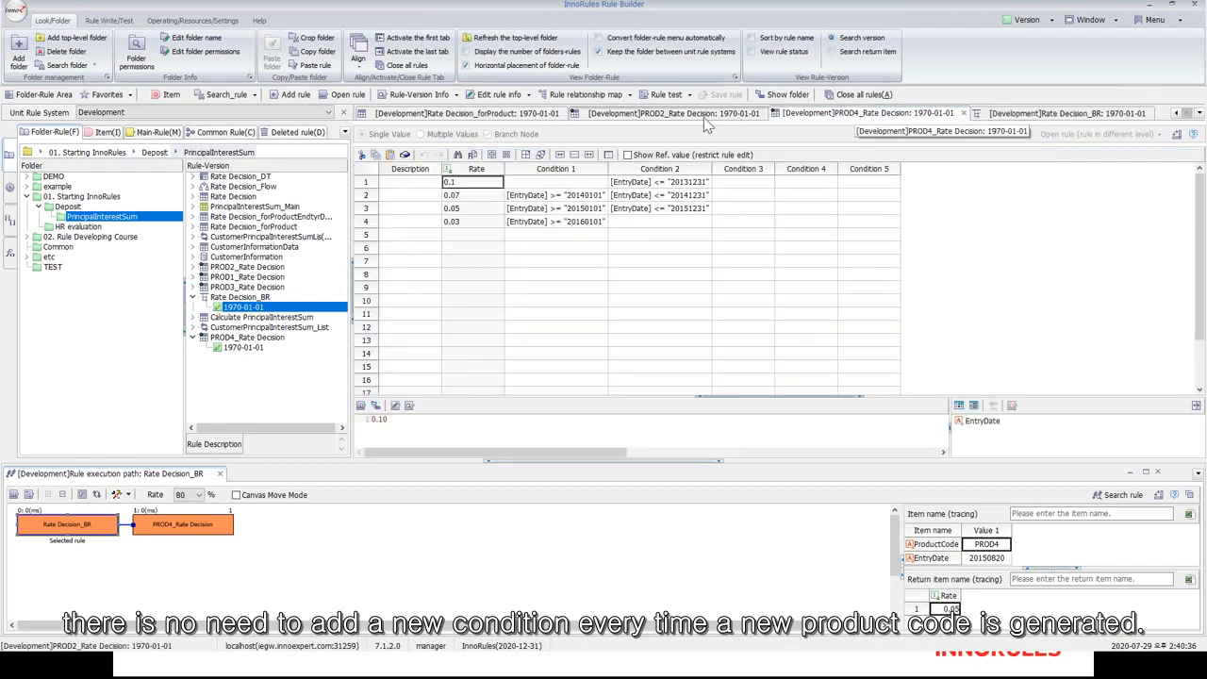
click(706, 123)
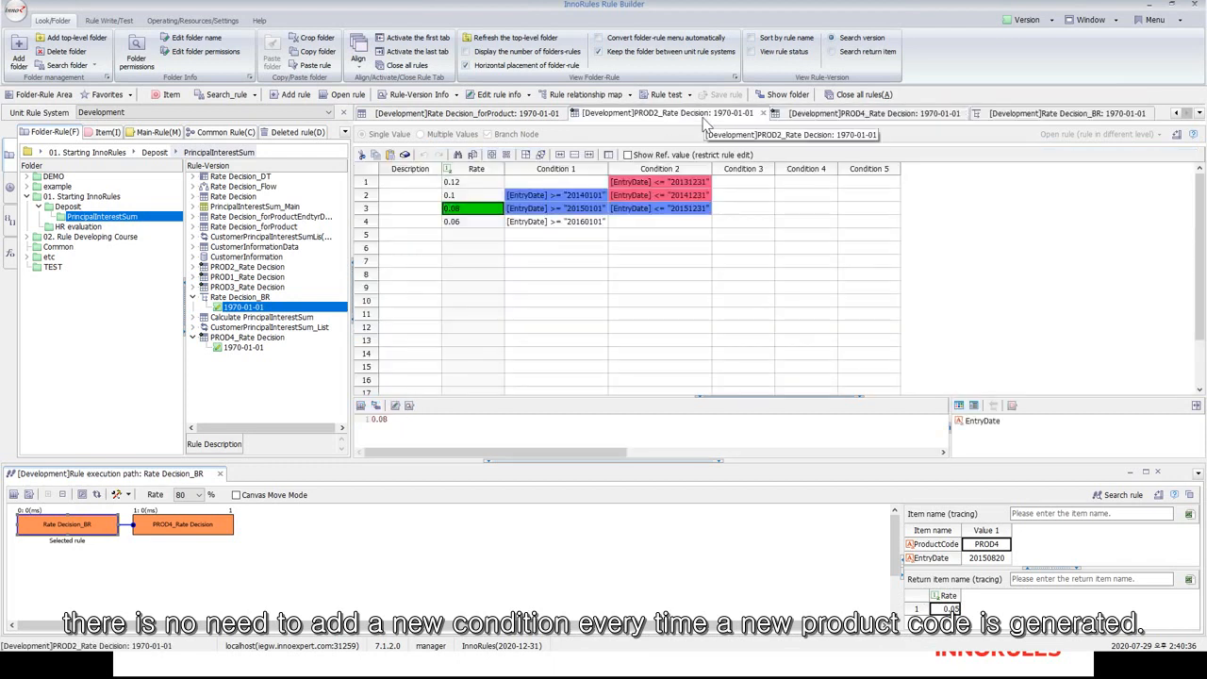
click(1014, 115)
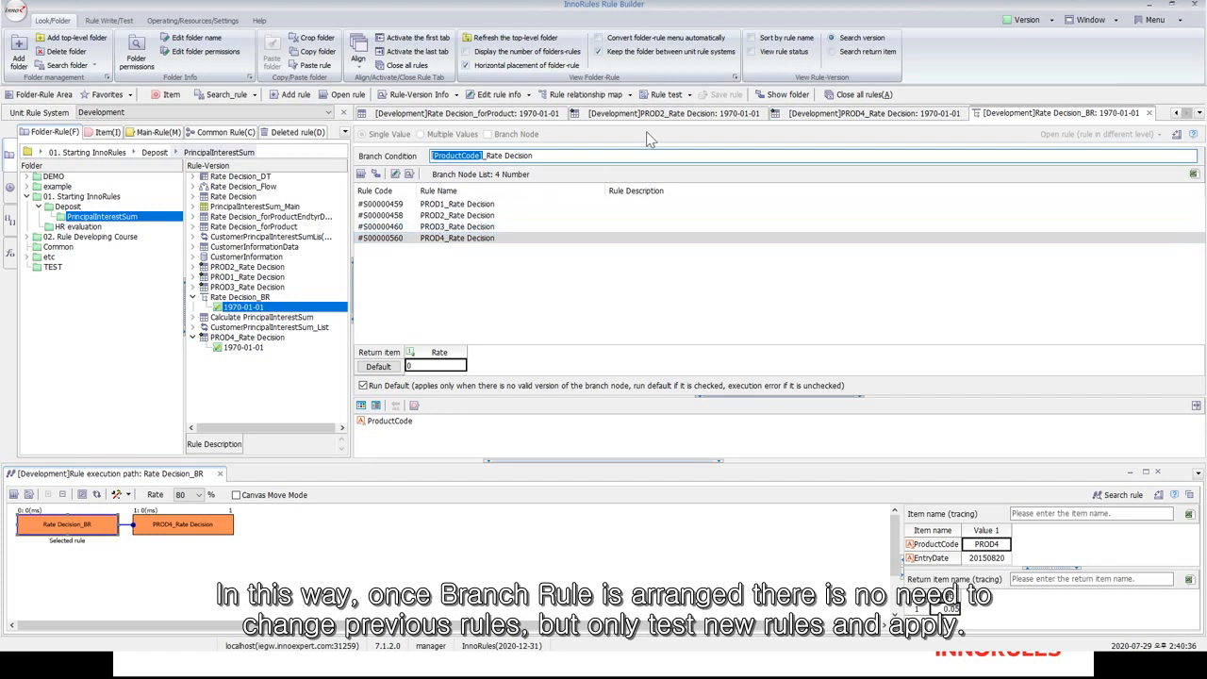
click(804, 114)
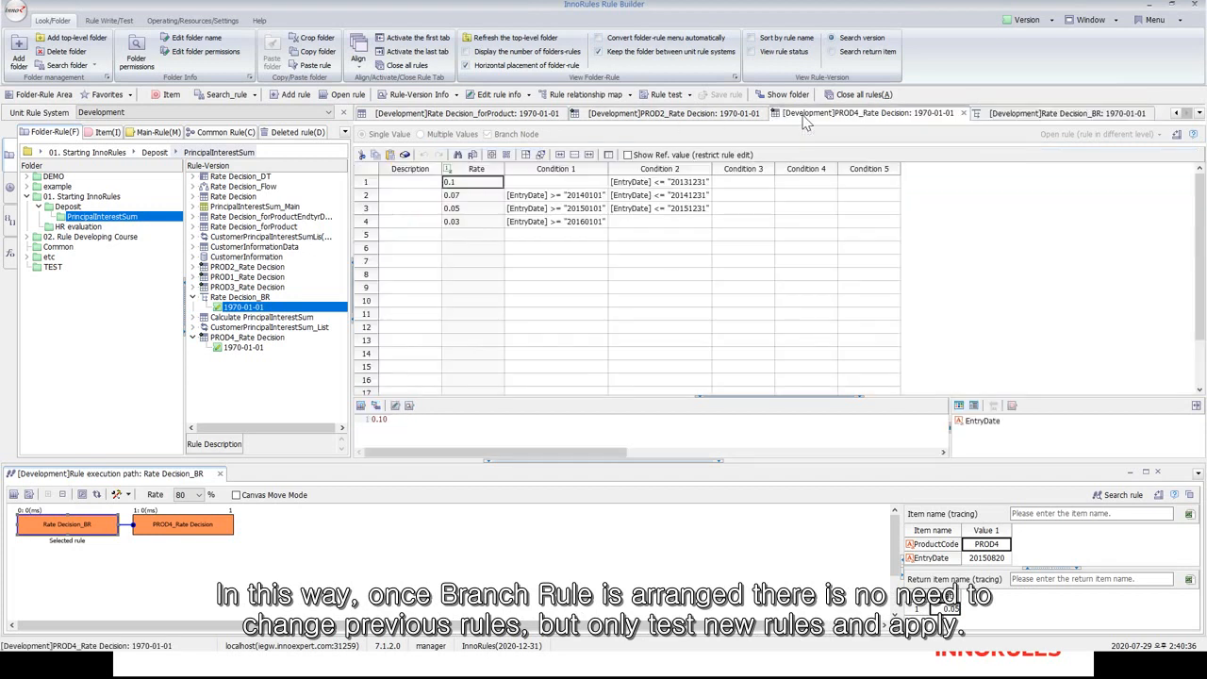